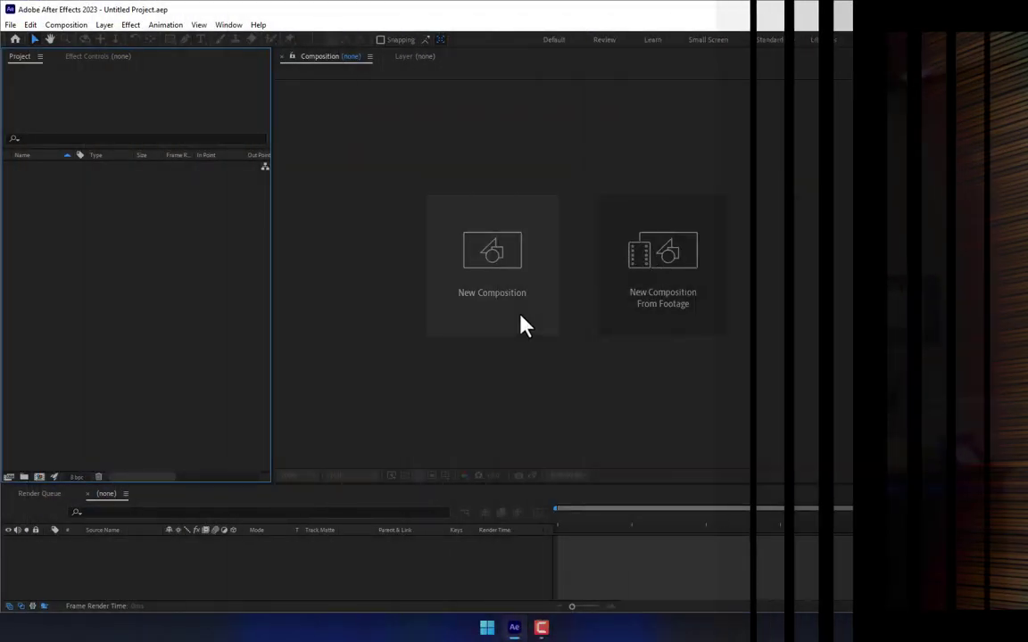
- Create the HDV 1280×720 black composition 'DNA' and add a solid named 'DNA'
click(522, 319)
text(DNA)
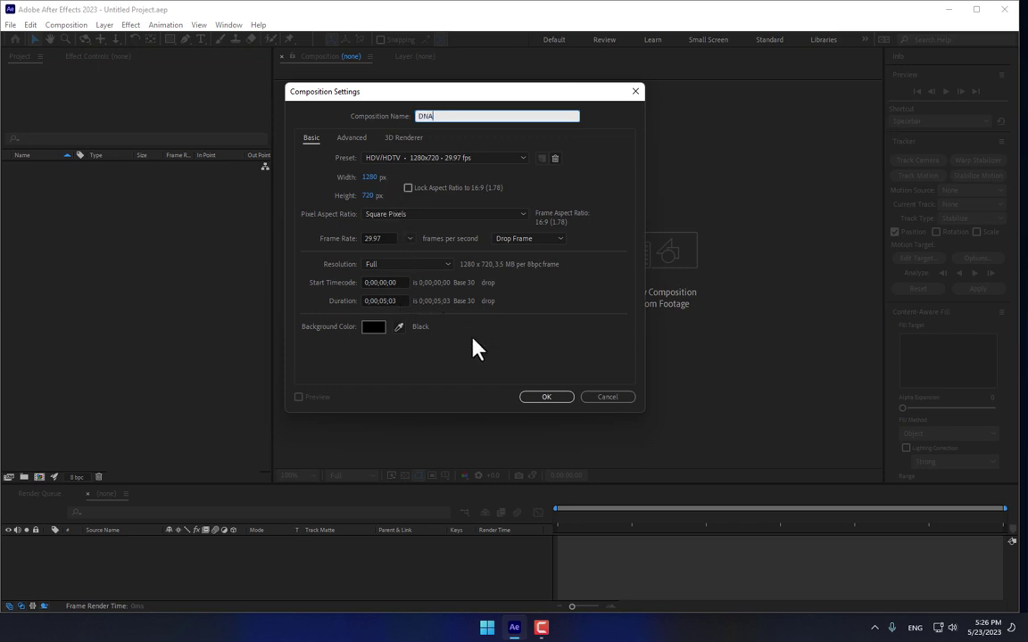
click(534, 400)
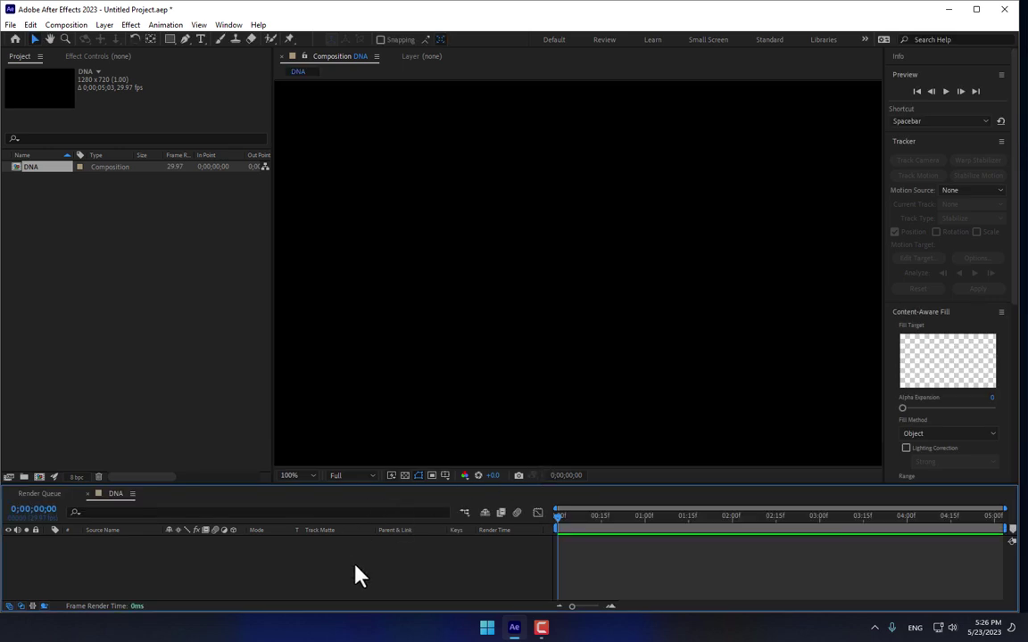
key(ctrl+y)
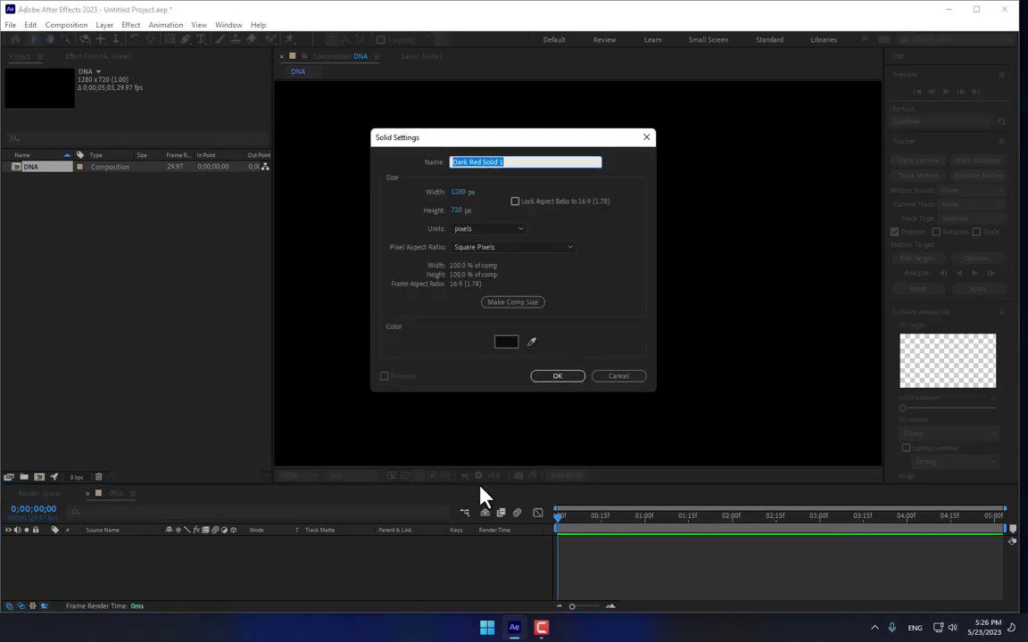
text(DNA)
key(Return)
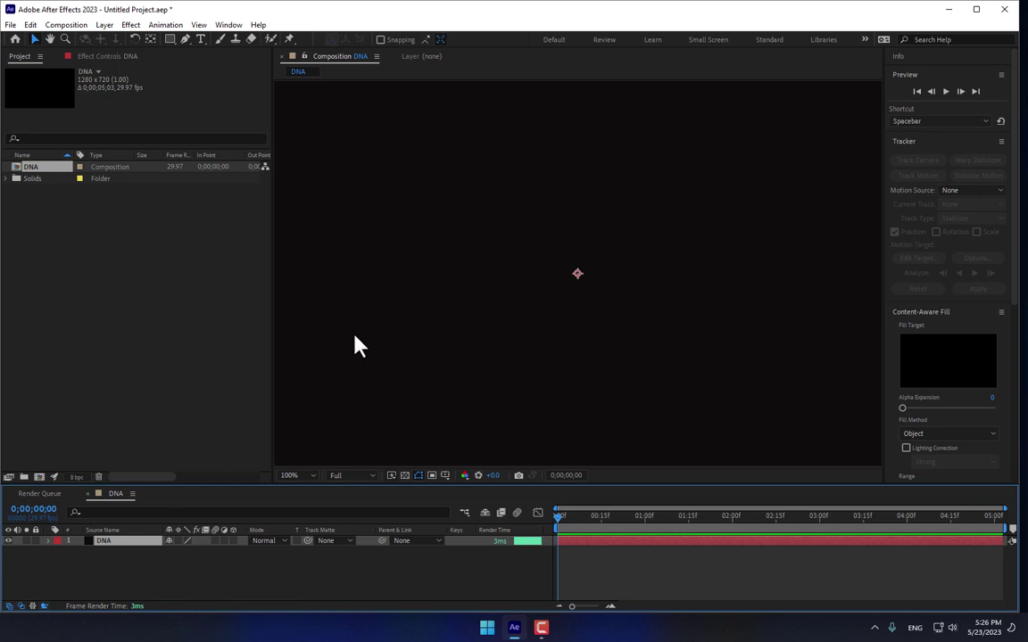
- Apply Trapcode Tao to the DNA solid and fit the composition in the viewer
click(131, 26)
mouse_move(161, 327)
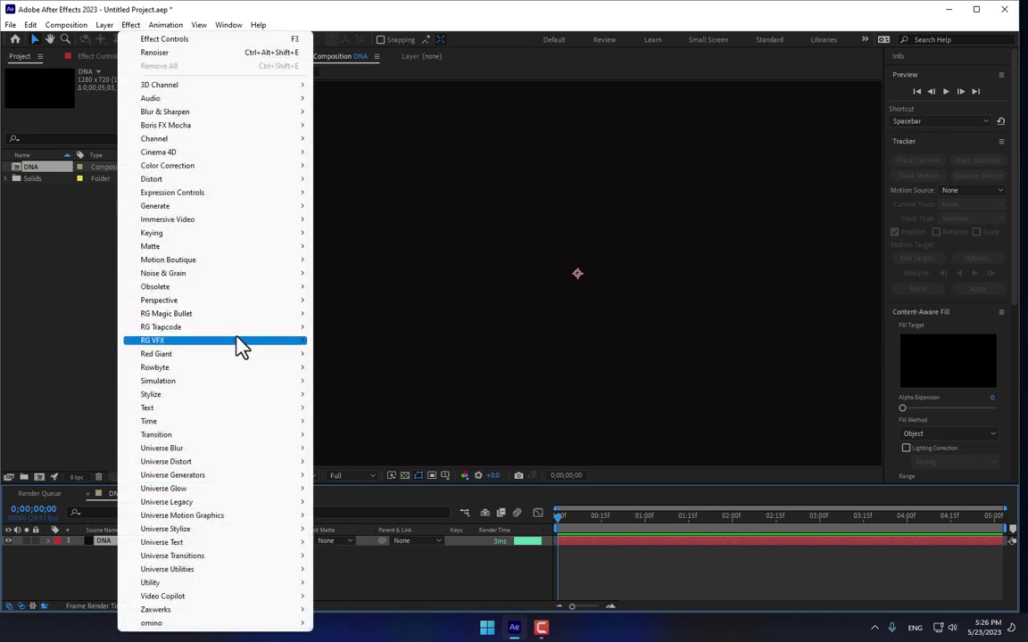
click(348, 475)
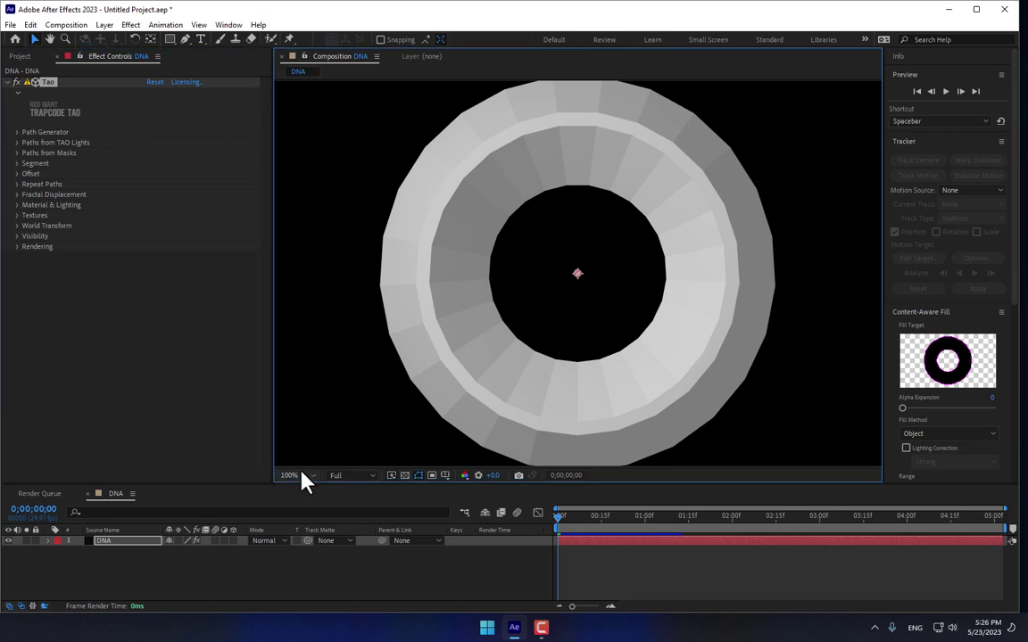
click(301, 474)
click(295, 261)
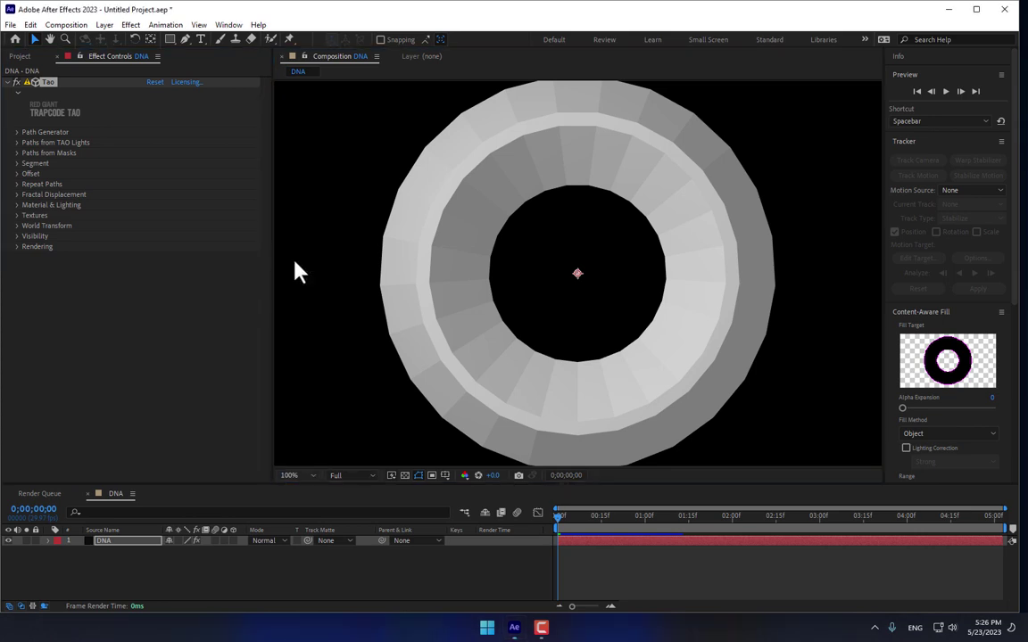
- Switch Tao's Path Generator shape to Line
click(16, 133)
click(170, 154)
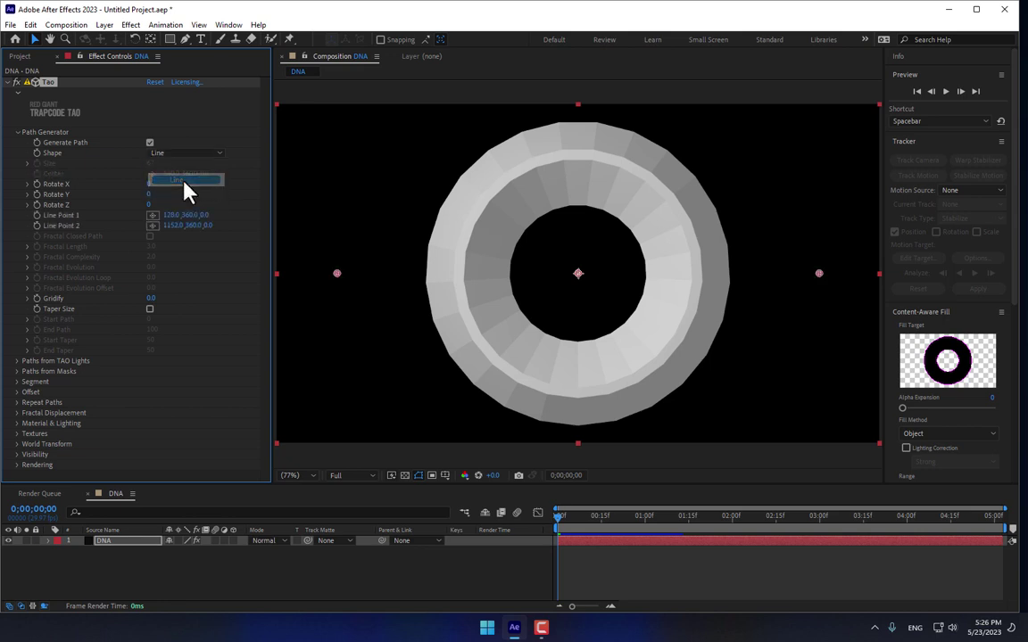
click(177, 179)
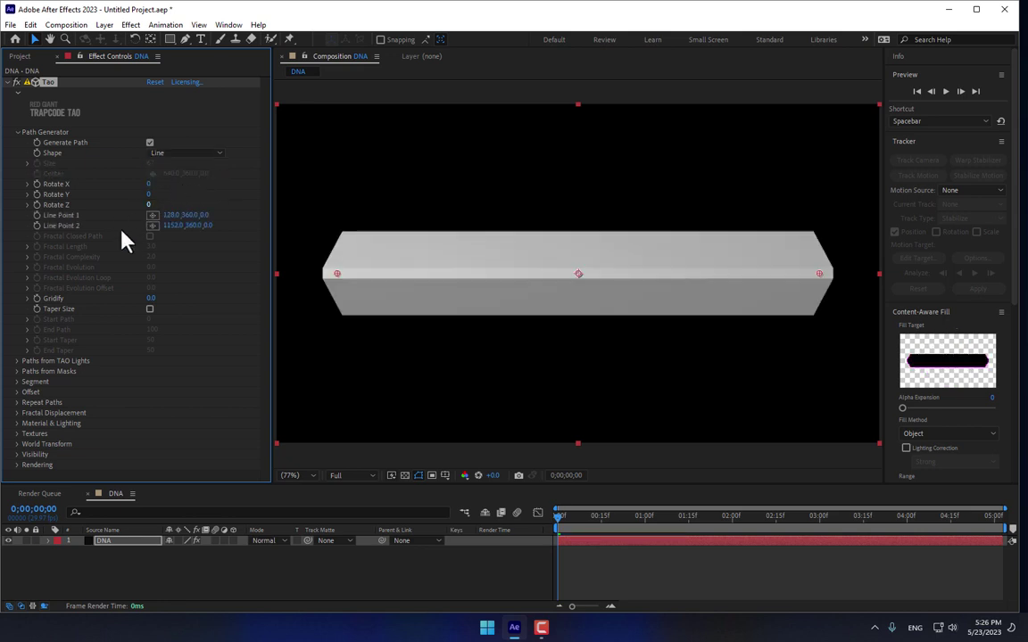
click(17, 132)
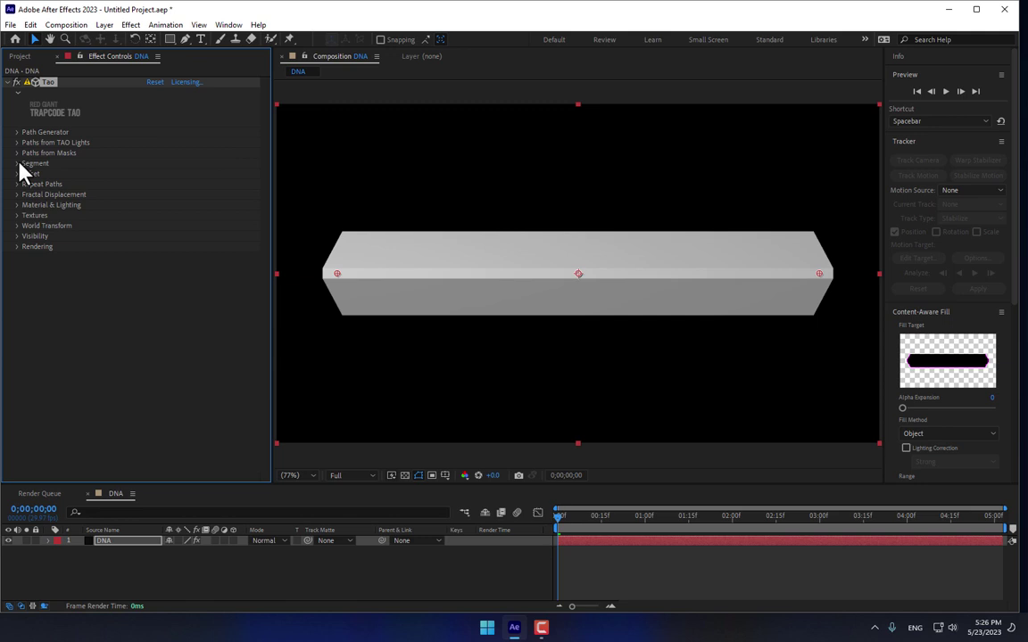
- Set Segment Mode to Repeat Sphere, raise Sides and Segments, and shrink Size to about 20
click(17, 164)
click(185, 174)
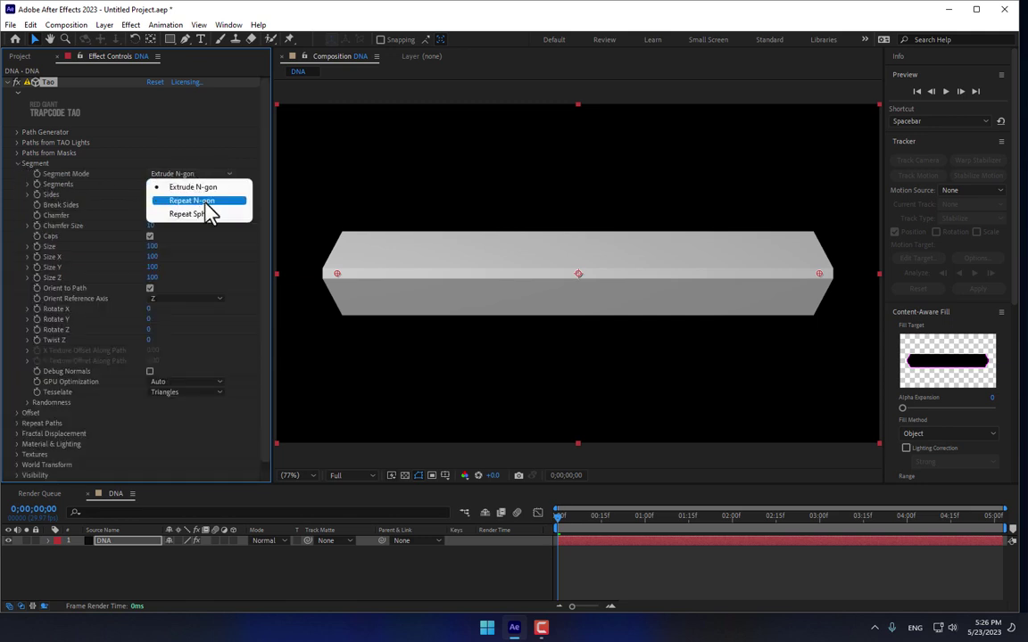
click(207, 215)
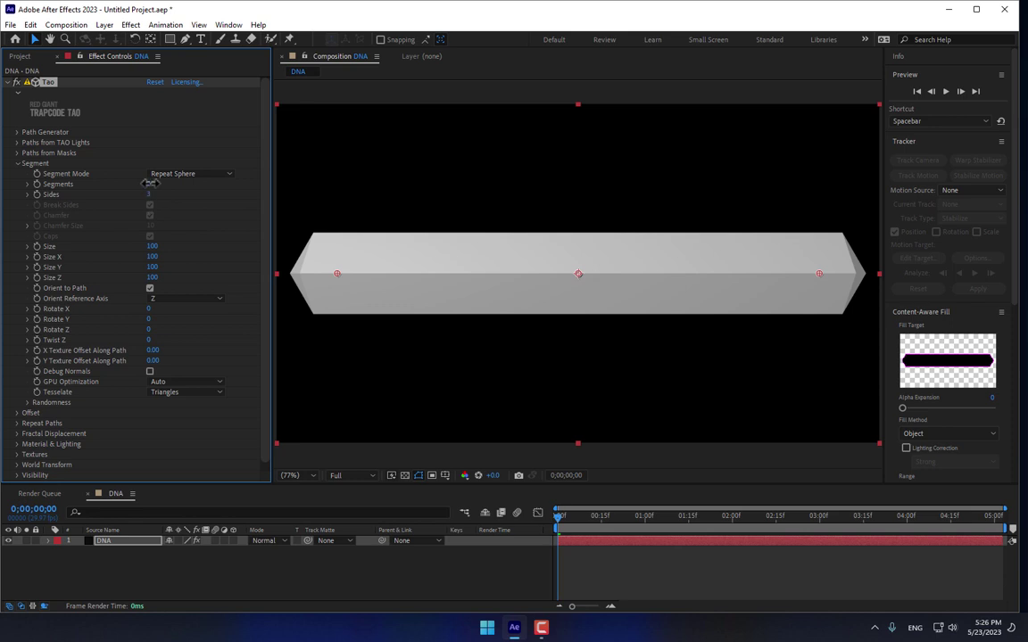
drag(150, 194, 225, 191)
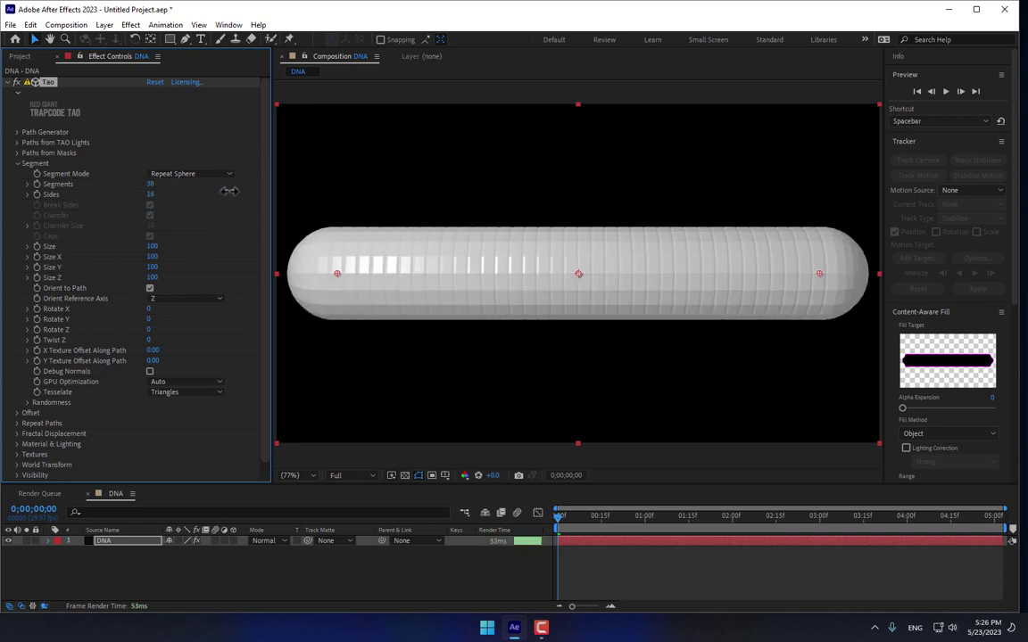
drag(150, 184, 158, 184)
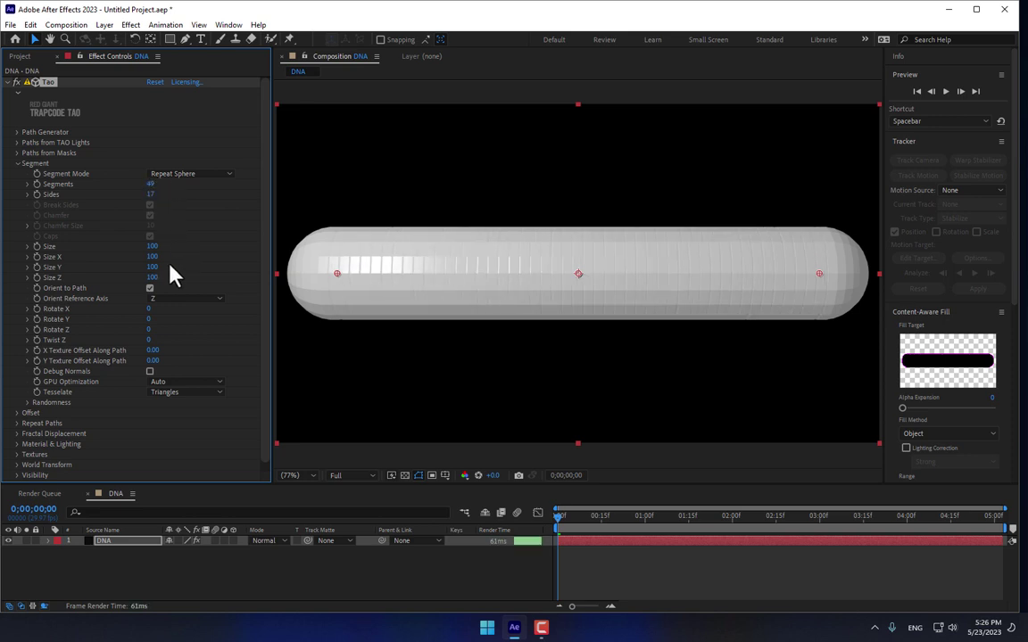
mouse_move(152, 246)
mouse_down()
mouse_move(144, 295)
mouse_move(151, 258)
mouse_move(149, 275)
mouse_up()
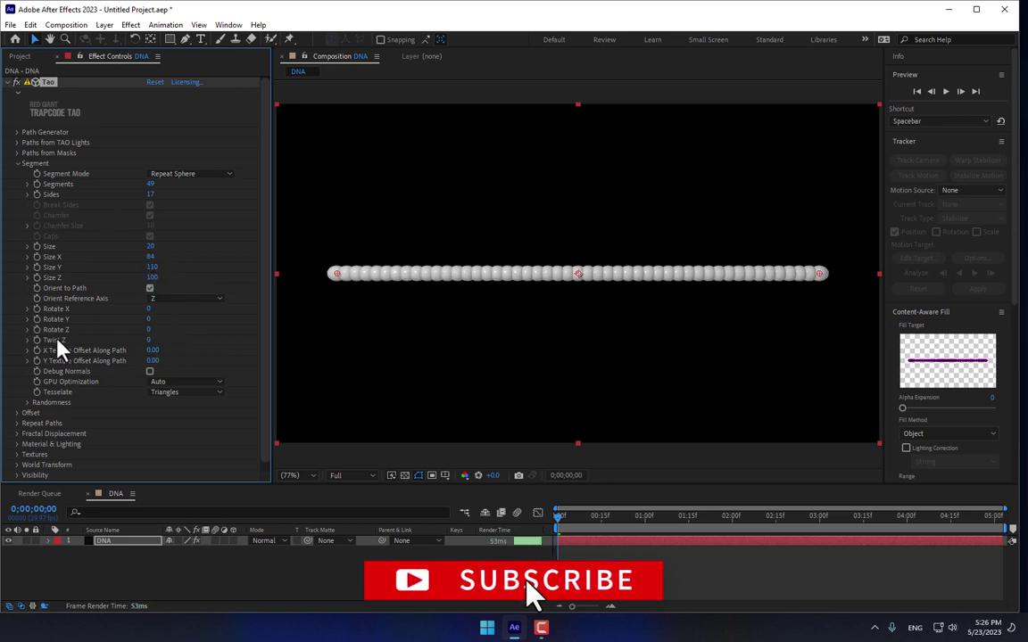
- Set Twist Z to 400 and adjust Size, Size X, Y and Z into thin discs
click(150, 341)
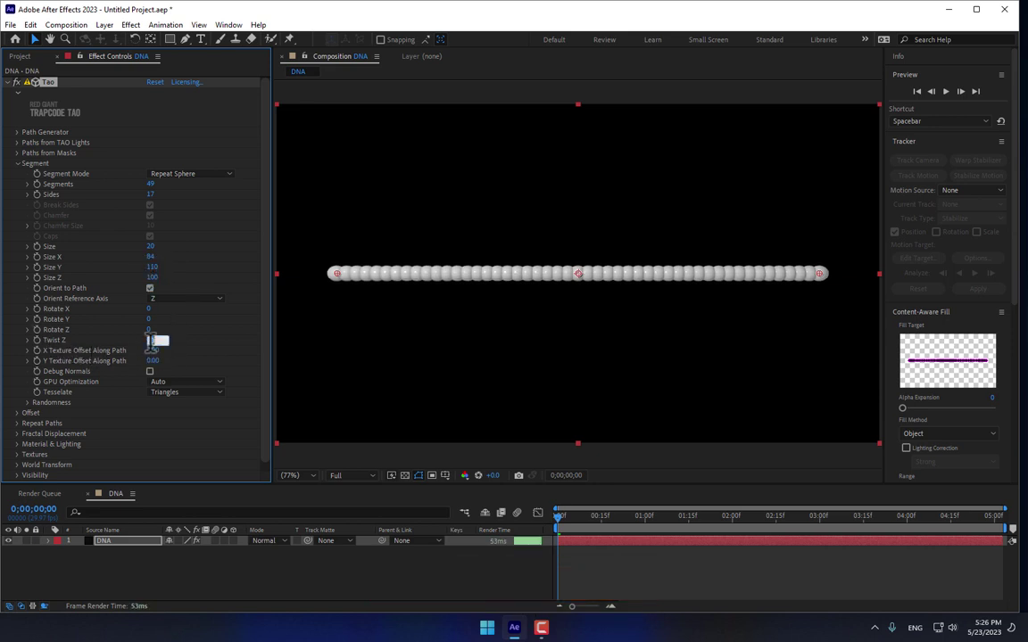
text(400)
key(Return)
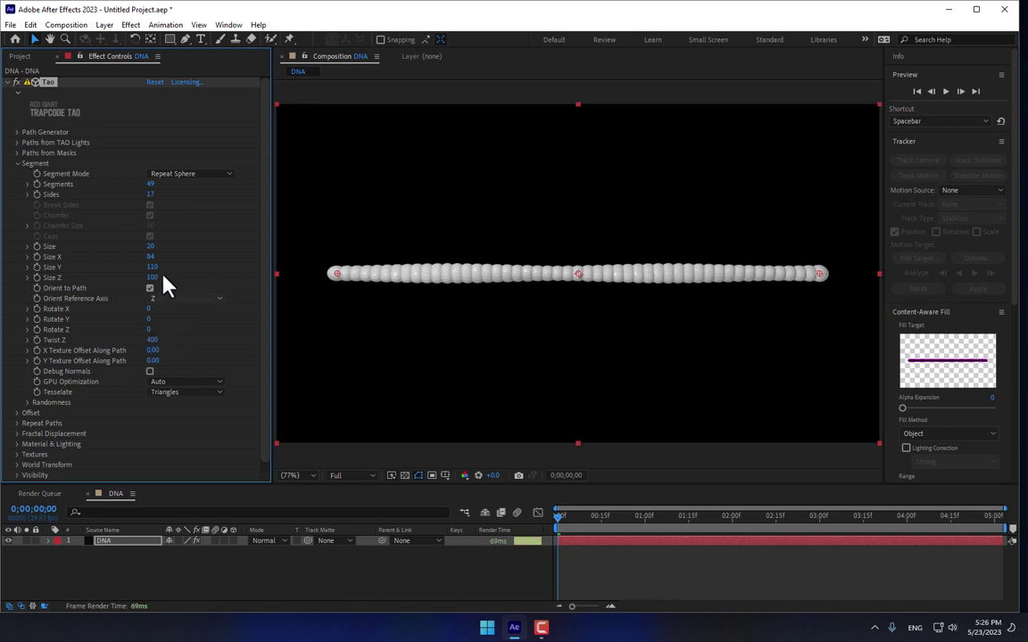
drag(149, 248, 179, 250)
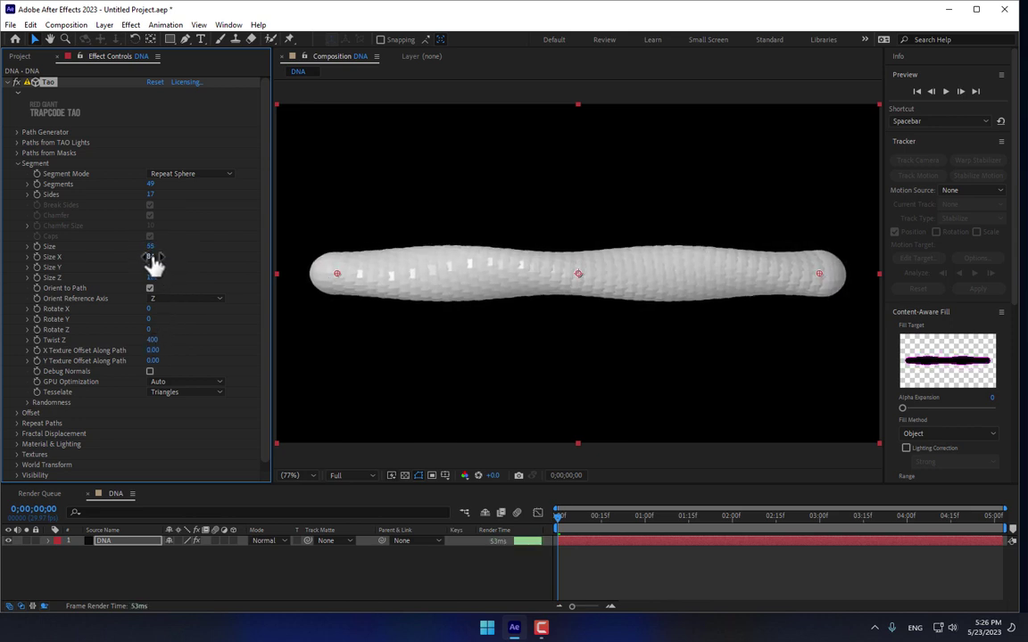
mouse_move(152, 257)
mouse_down()
mouse_move(172, 256)
mouse_move(144, 257)
mouse_move(184, 271)
mouse_move(98, 287)
mouse_up()
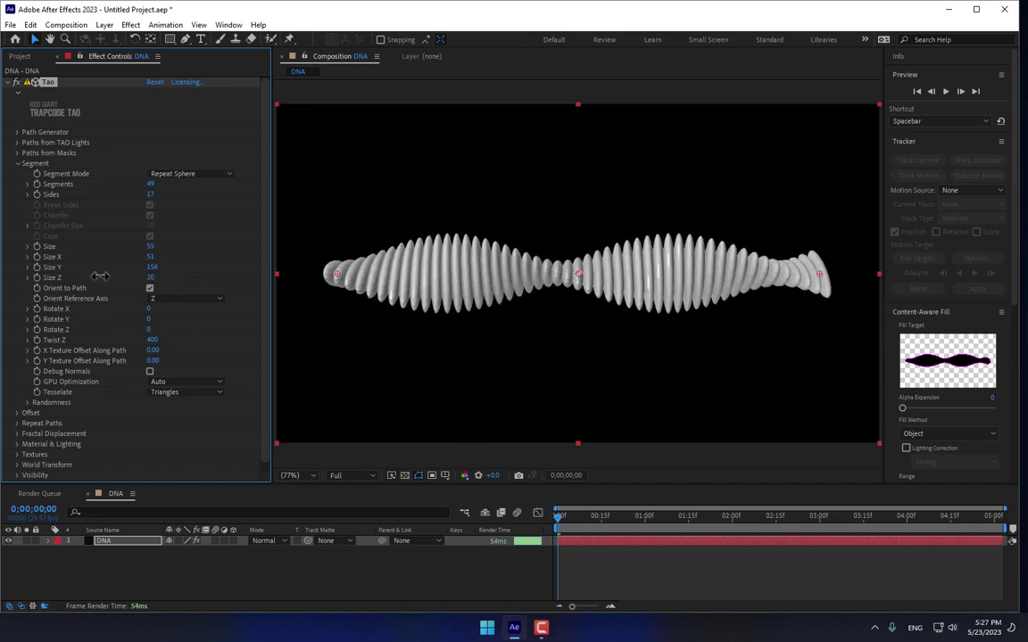
mouse_move(152, 267)
mouse_down()
mouse_move(134, 268)
mouse_move(147, 259)
mouse_up()
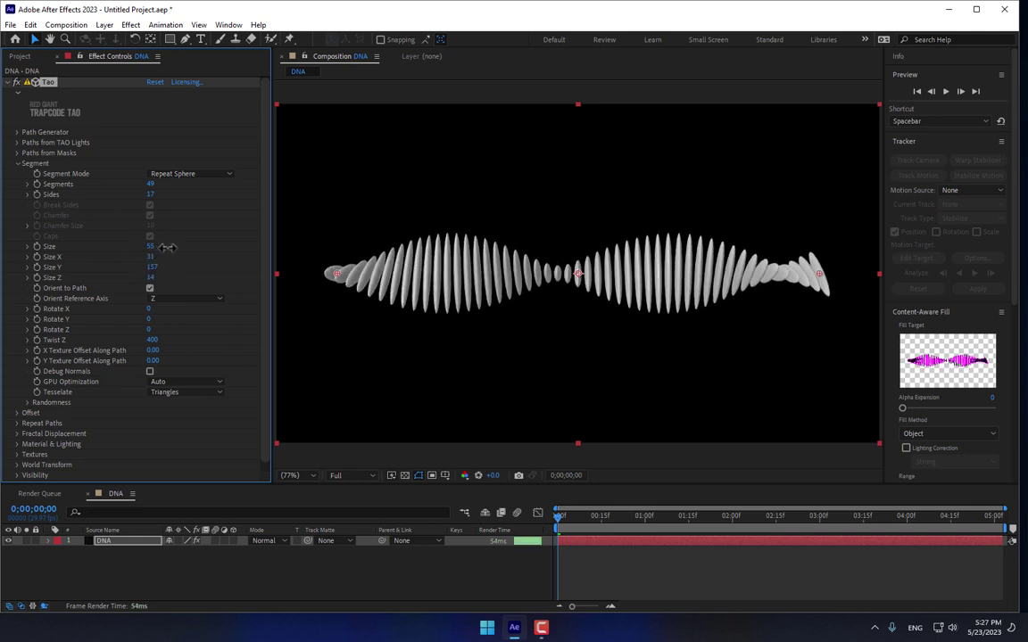
drag(149, 247, 166, 249)
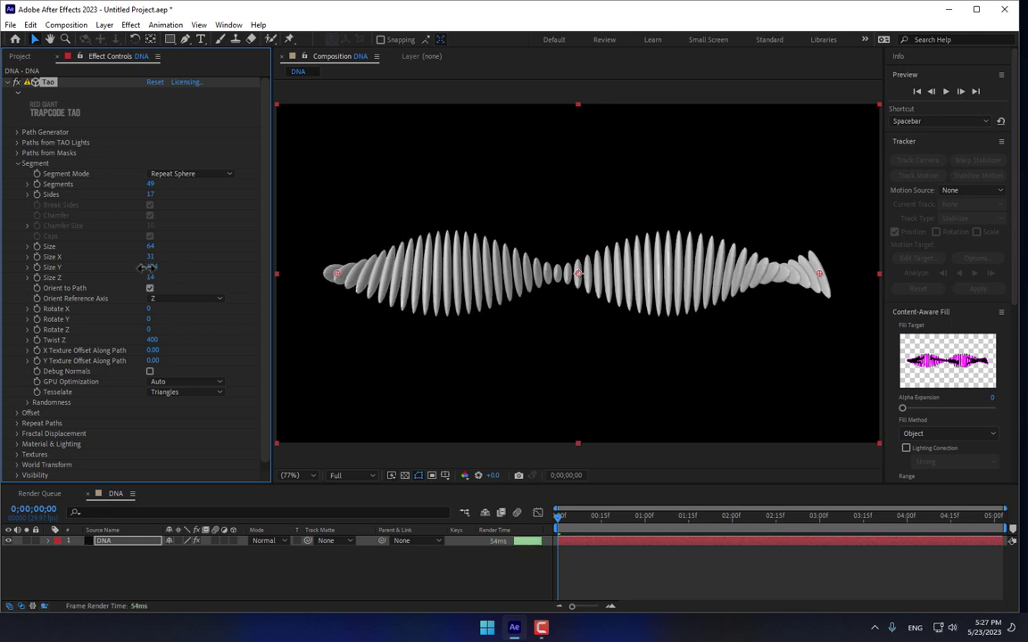
mouse_move(149, 258)
mouse_down()
mouse_move(158, 257)
mouse_move(156, 280)
mouse_up()
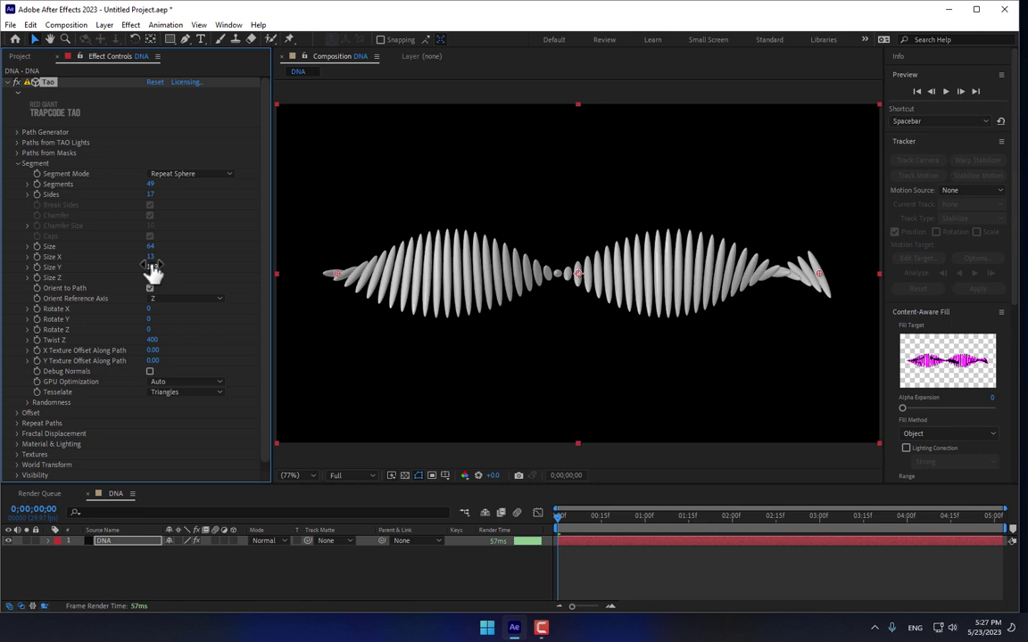
drag(149, 246, 147, 279)
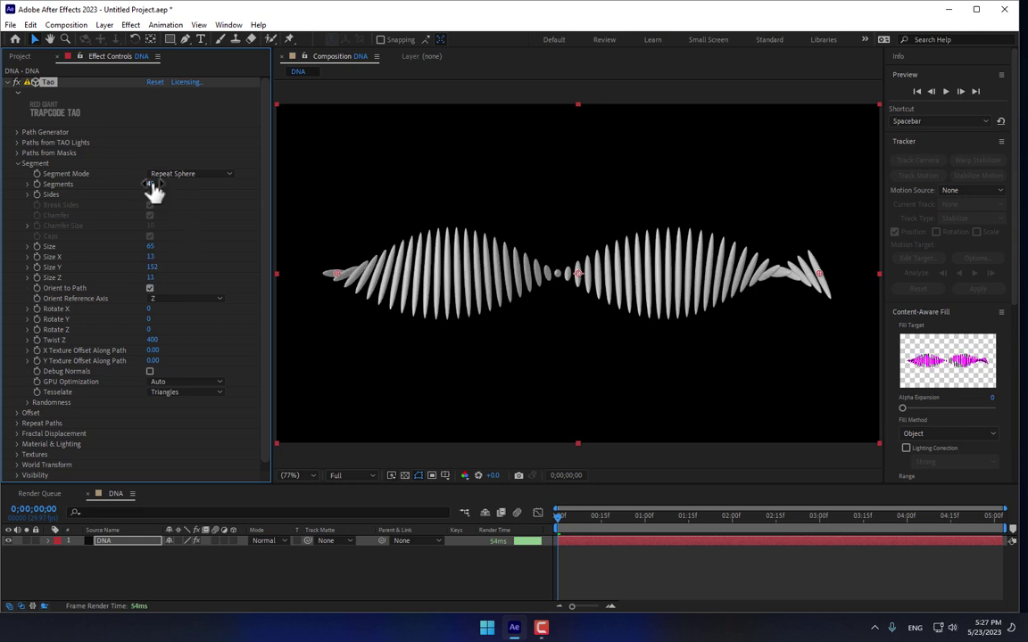
- Set Segments to 30 and raise the Sides count on the discs
drag(154, 187, 154, 203)
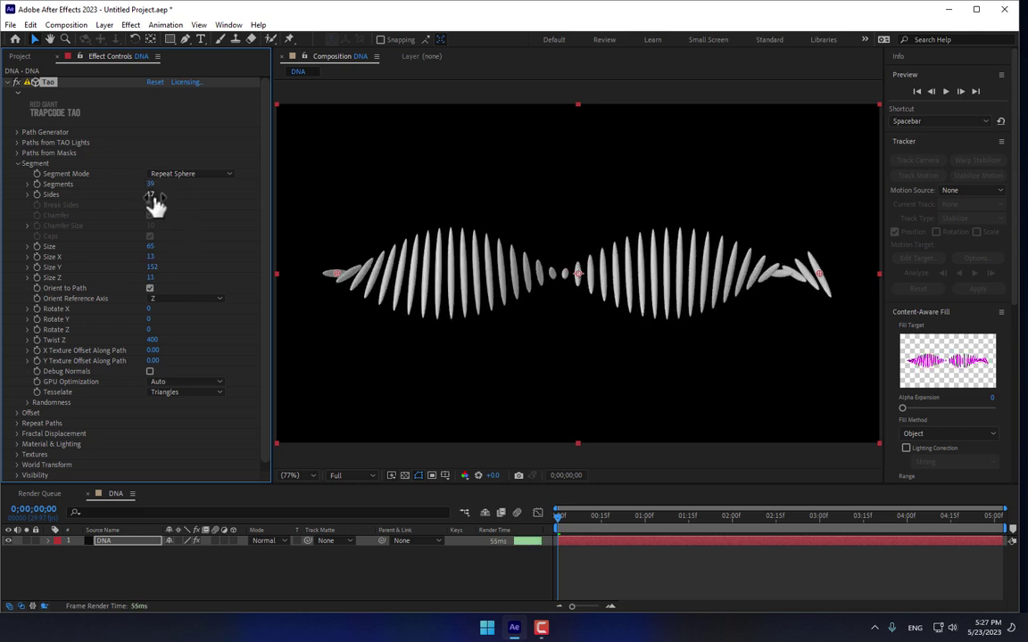
click(149, 183)
text(30)
key(Return)
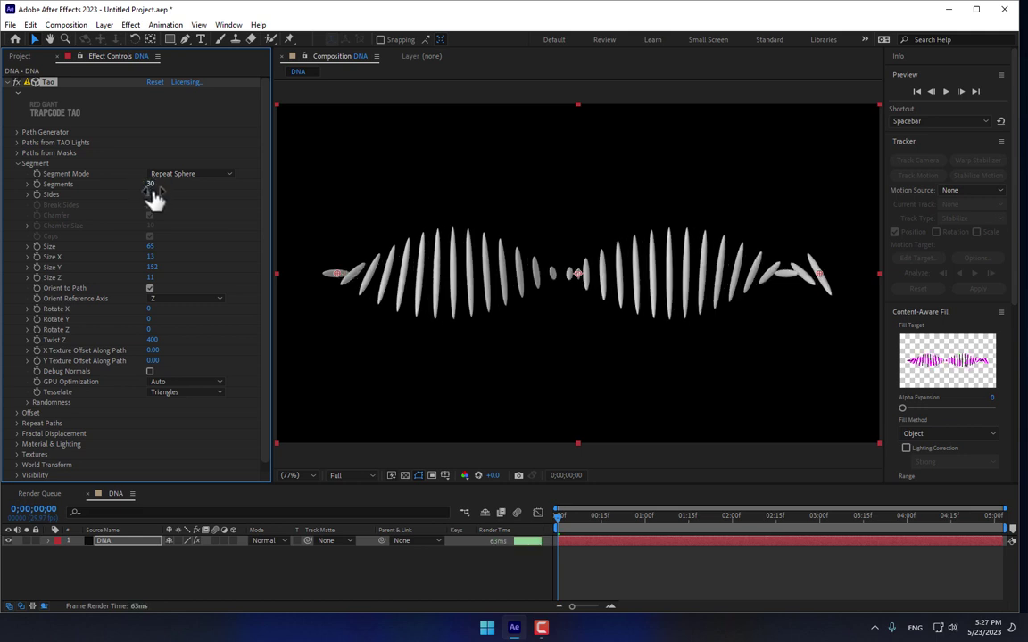
drag(150, 194, 234, 197)
- In Tao's First Repeater, set R1 Repetitions to 2 and World Pos X to 0
click(17, 165)
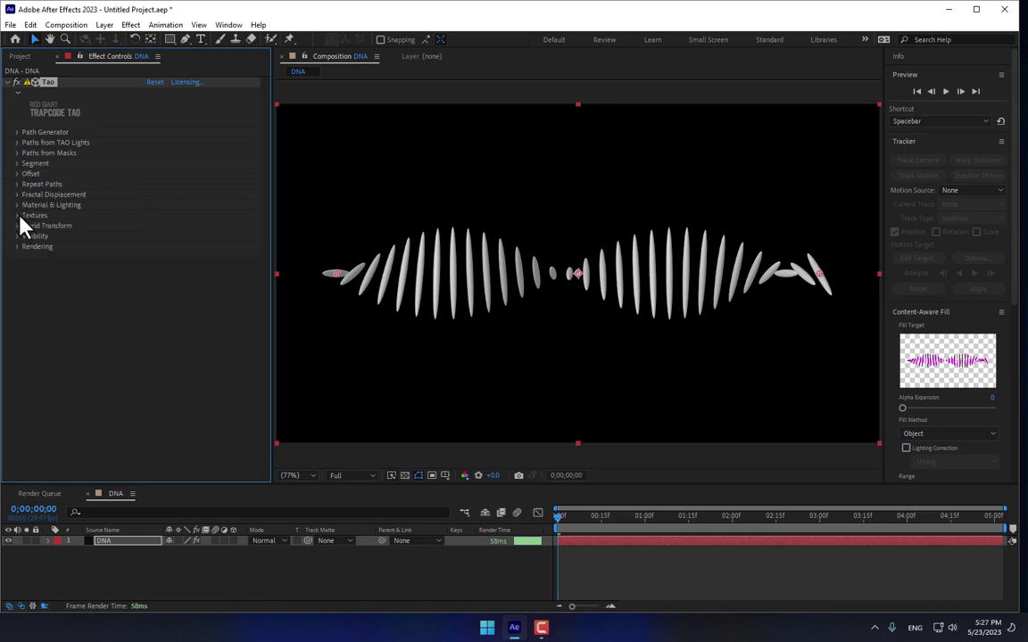
click(17, 184)
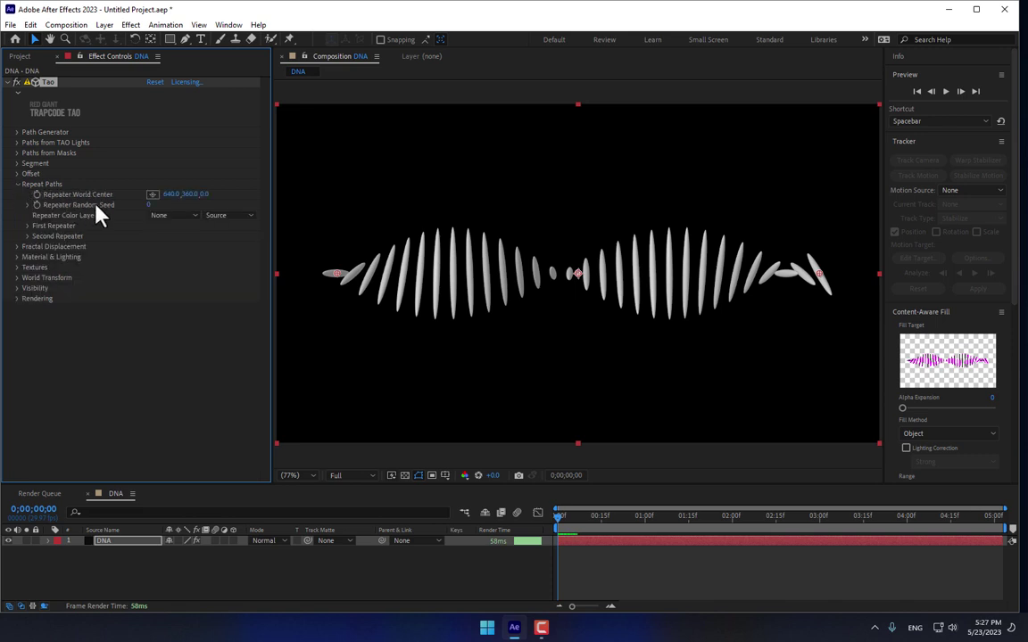
click(29, 227)
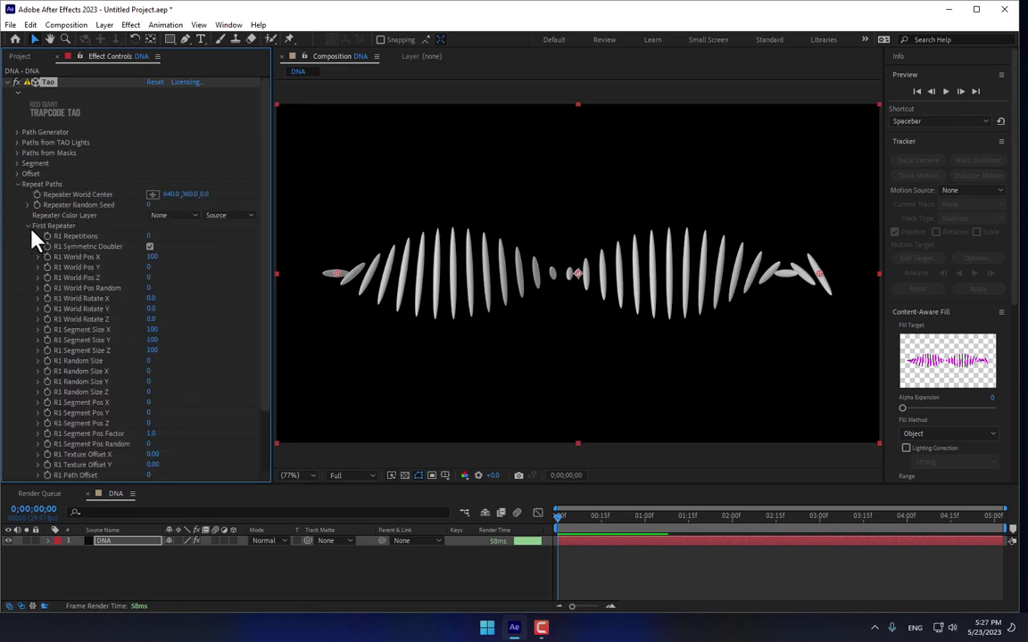
click(152, 236)
text(2)
key(Return)
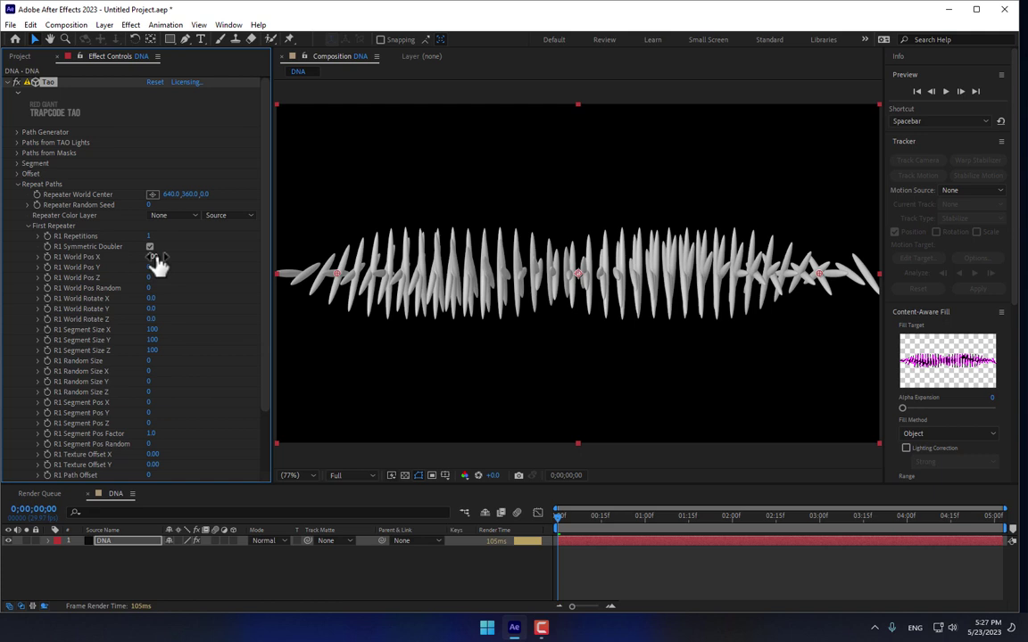
click(154, 257)
text(0)
key(Return)
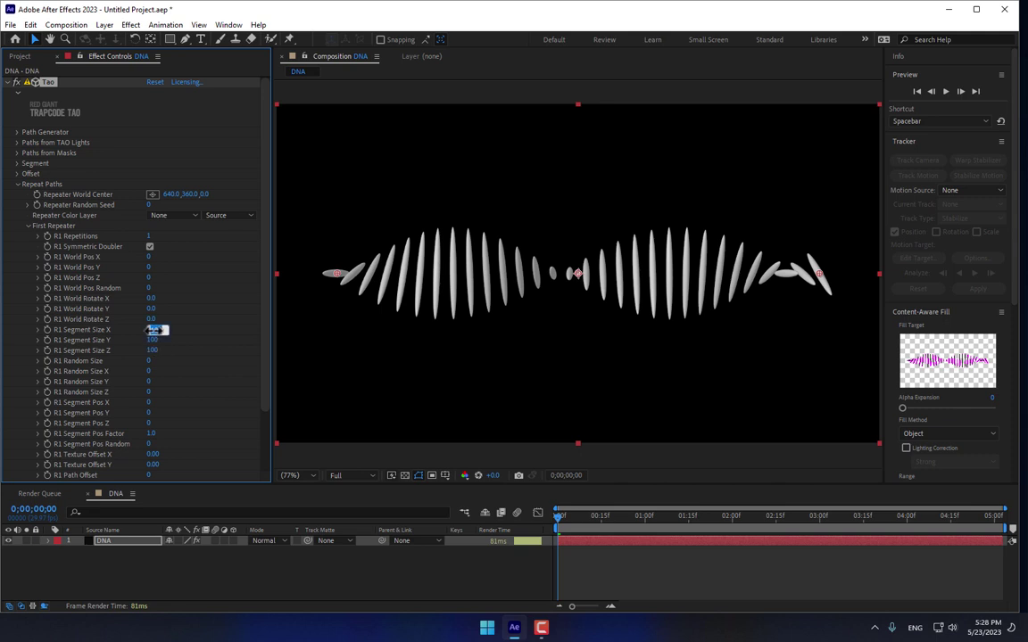
- Set R1 Segment Size Z to 473, Size X to 189 and Size Y to 17
key(Tab)
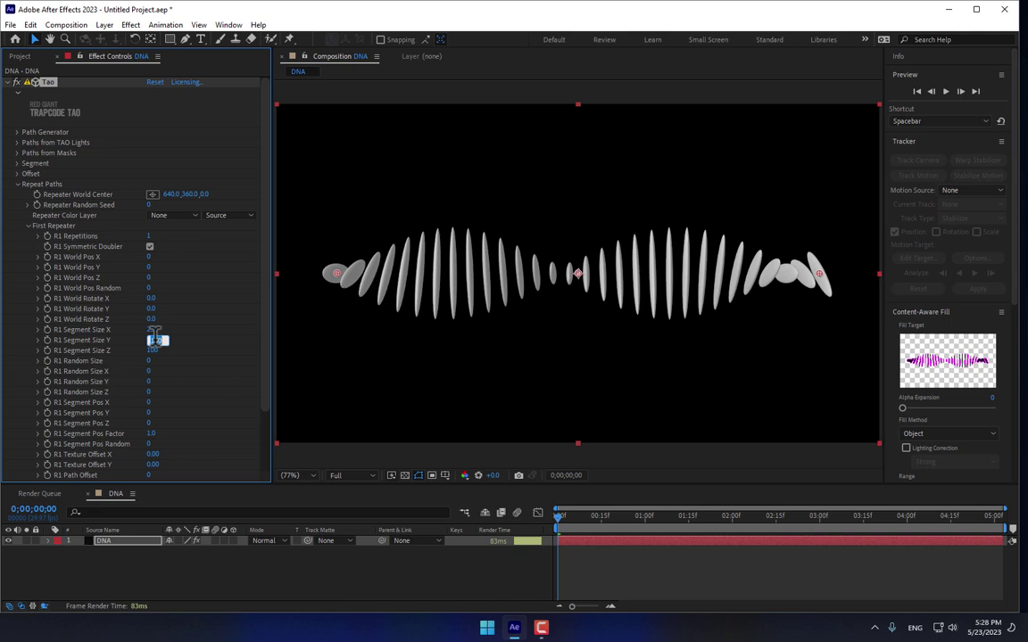
key(Tab)
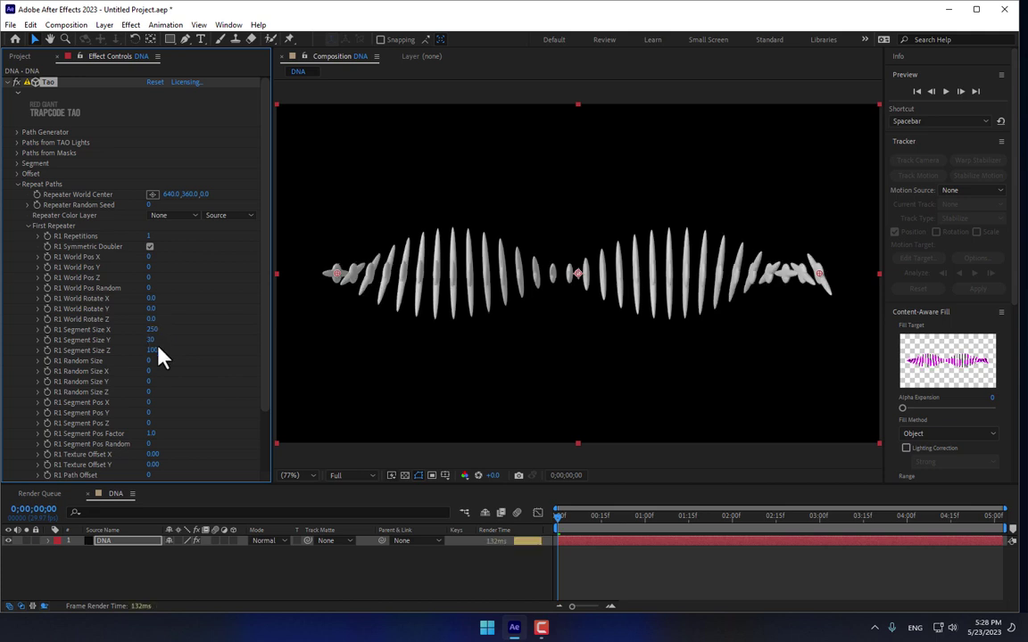
drag(153, 350, 266, 351)
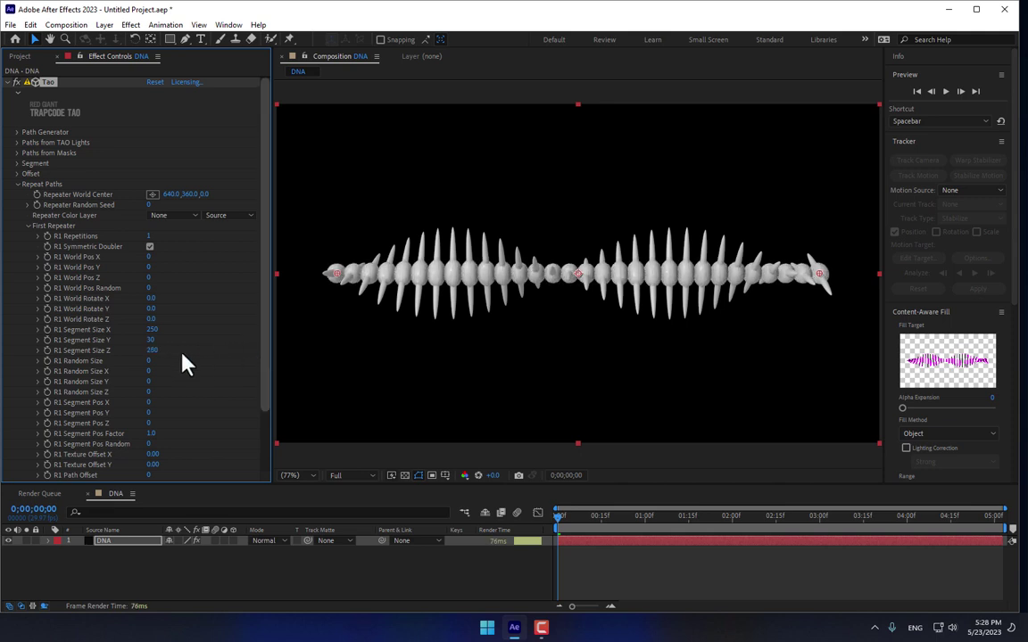
click(151, 351)
drag(157, 351, 278, 342)
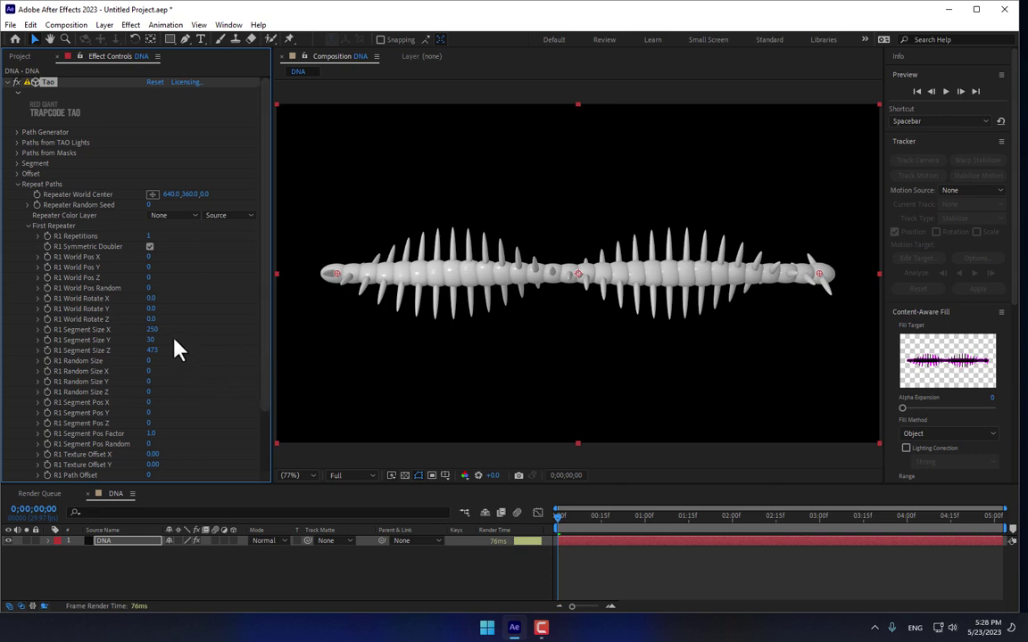
mouse_move(150, 331)
mouse_down()
mouse_move(138, 310)
mouse_move(154, 361)
mouse_move(150, 350)
mouse_up()
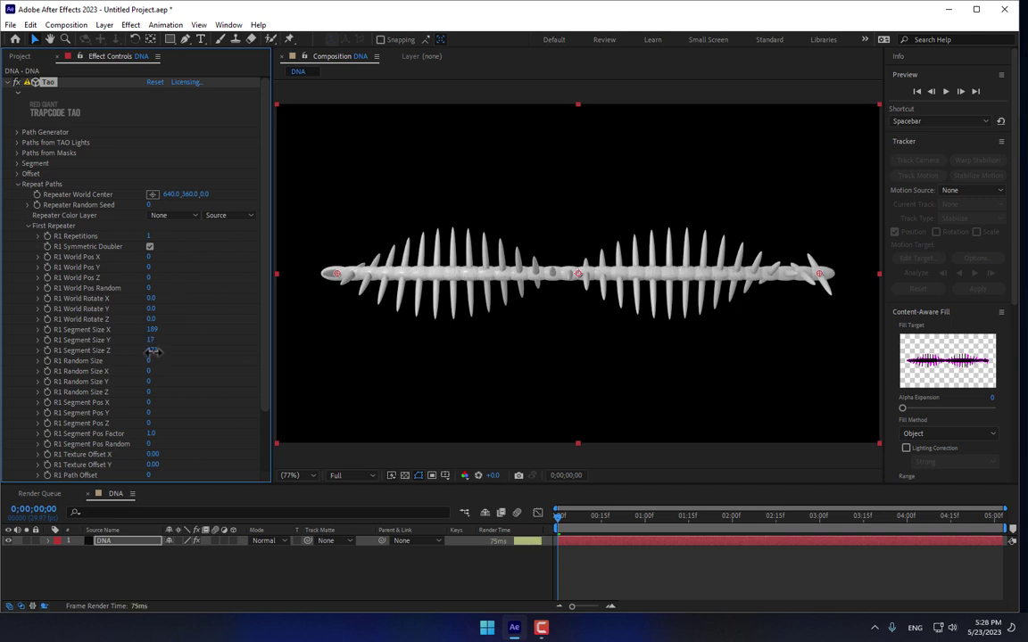
scroll(169, 412, down, 3)
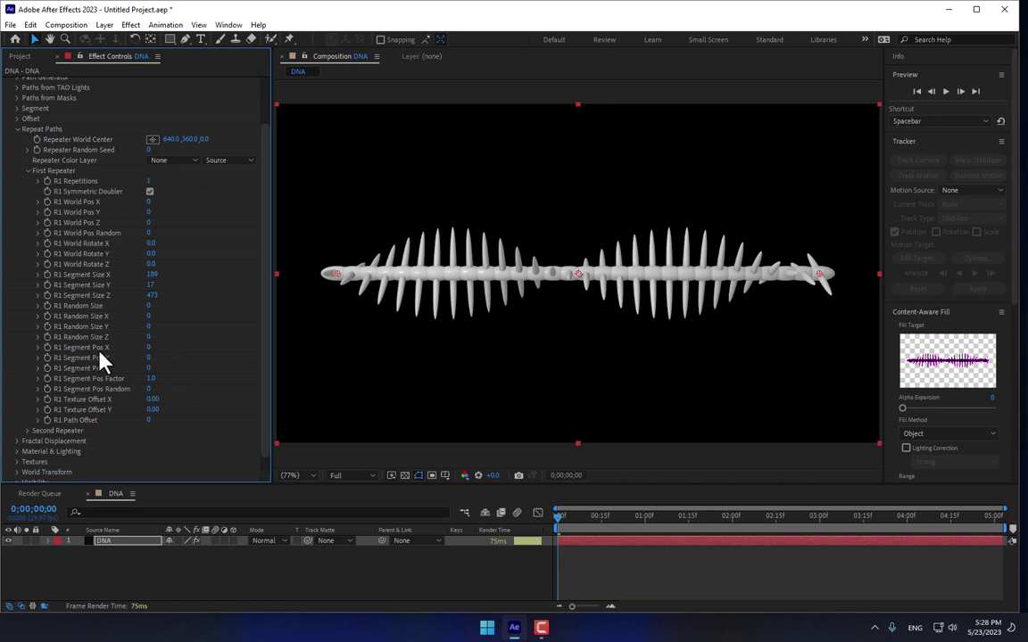
- Set R1 Segment Pos X to -300, Pos Y to 1250 and Pos Factor to 0.3
click(149, 347)
text(-300)
key(Return)
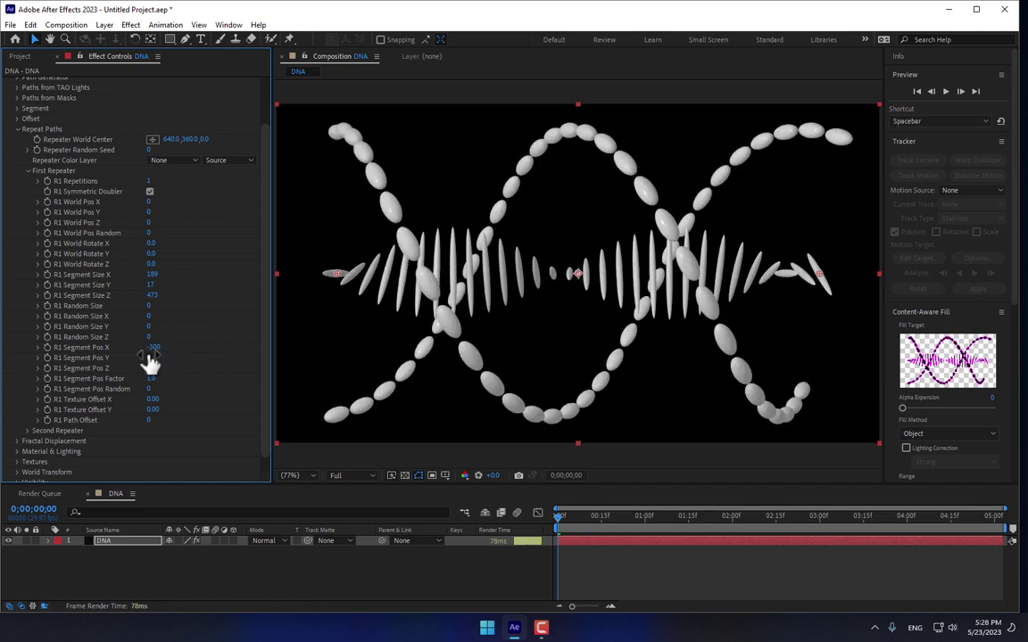
click(149, 358)
text(1250)
key(Return)
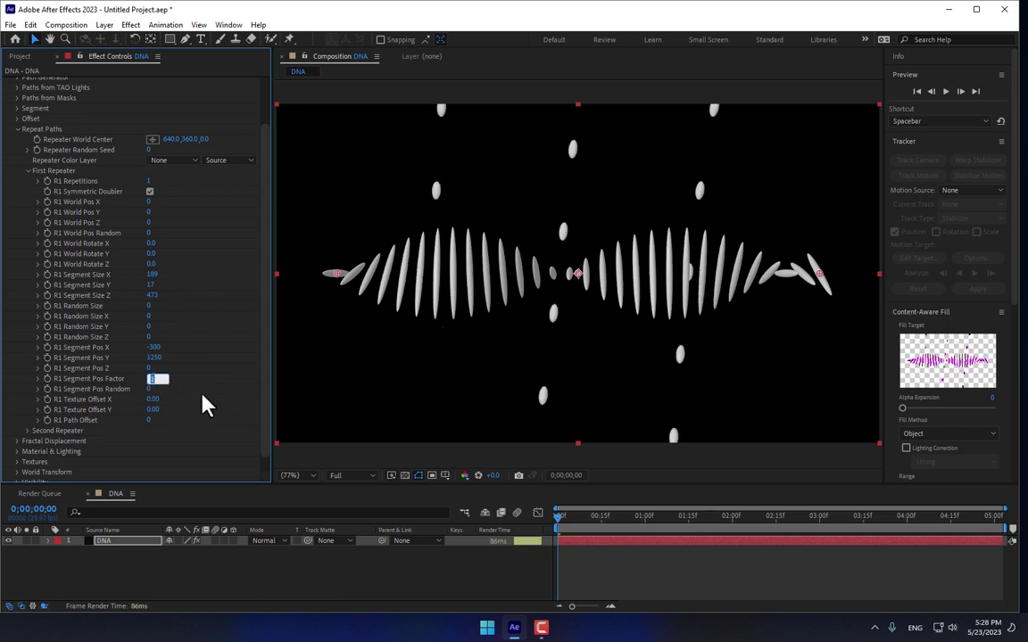
text(0.2)
key(Return)
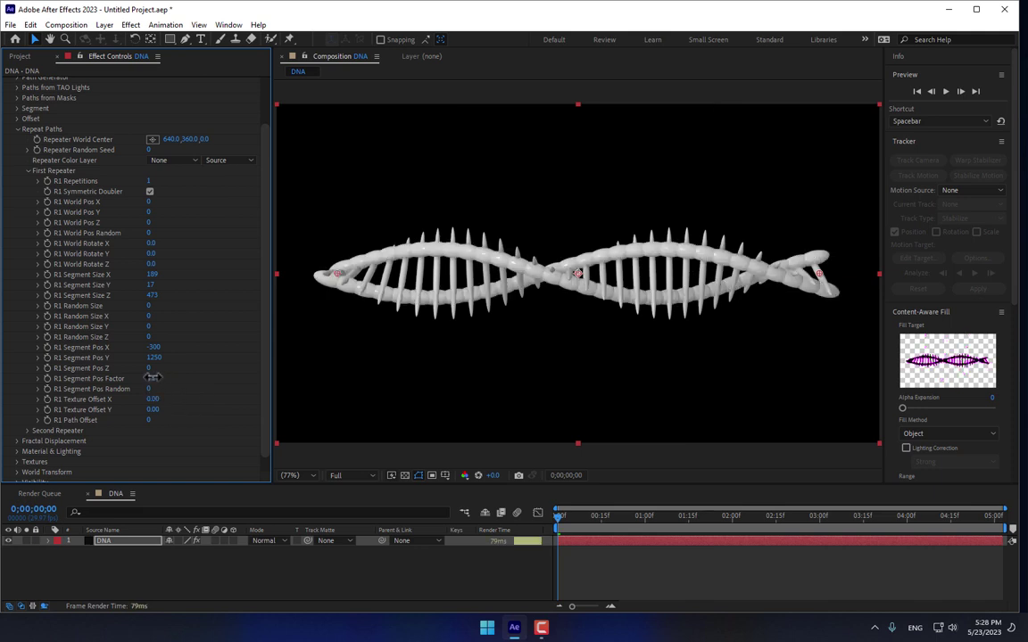
drag(266, 371, 540, 342)
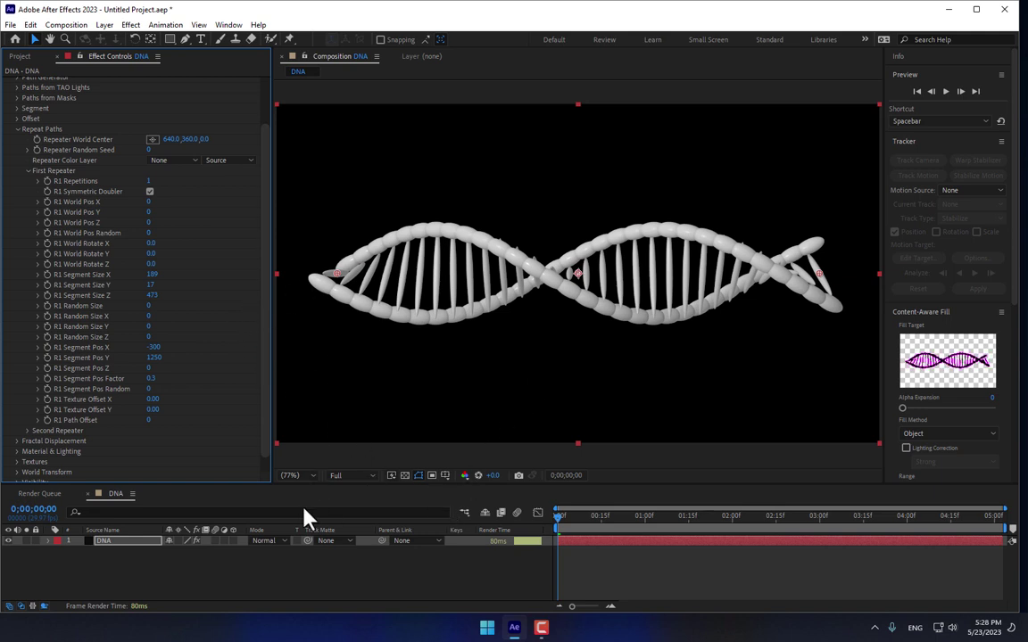
- Add a new camera layer, Camera 1, using the 24mm lens preset
right_click(211, 583)
mouse_move(287, 420)
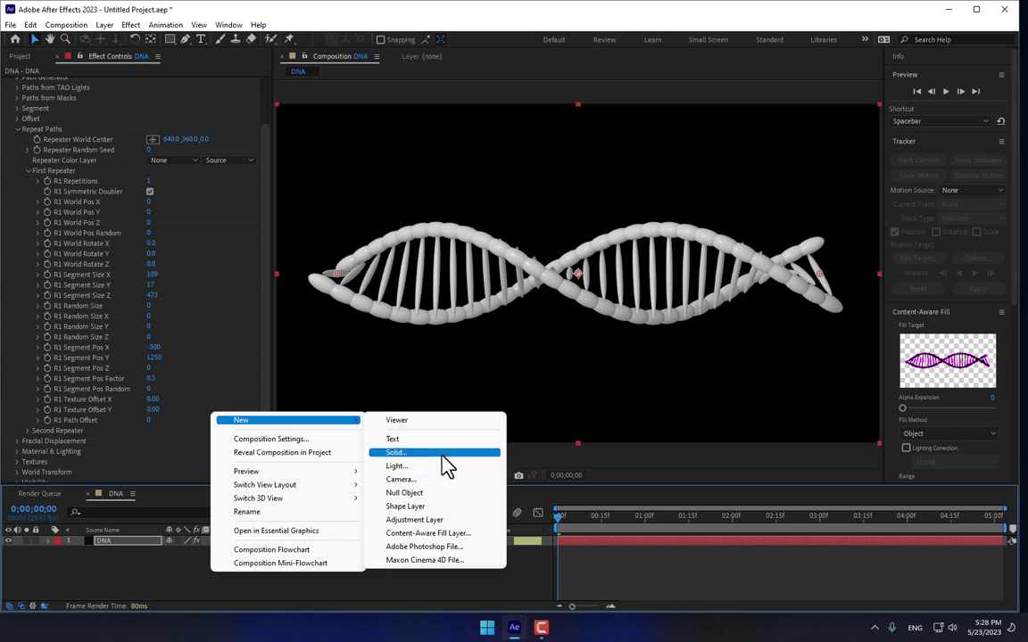
click(425, 481)
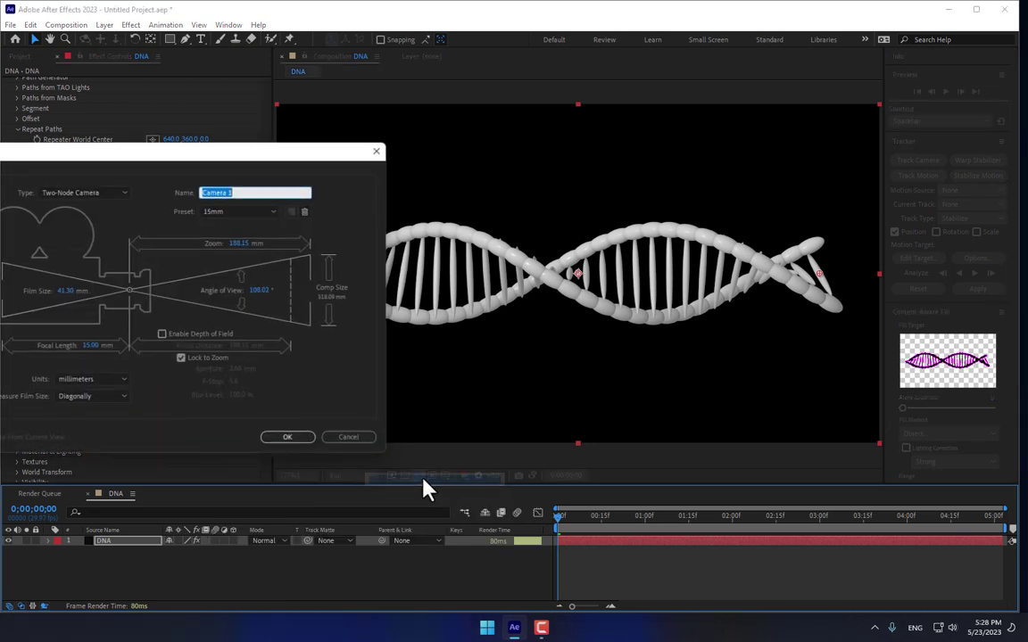
click(239, 212)
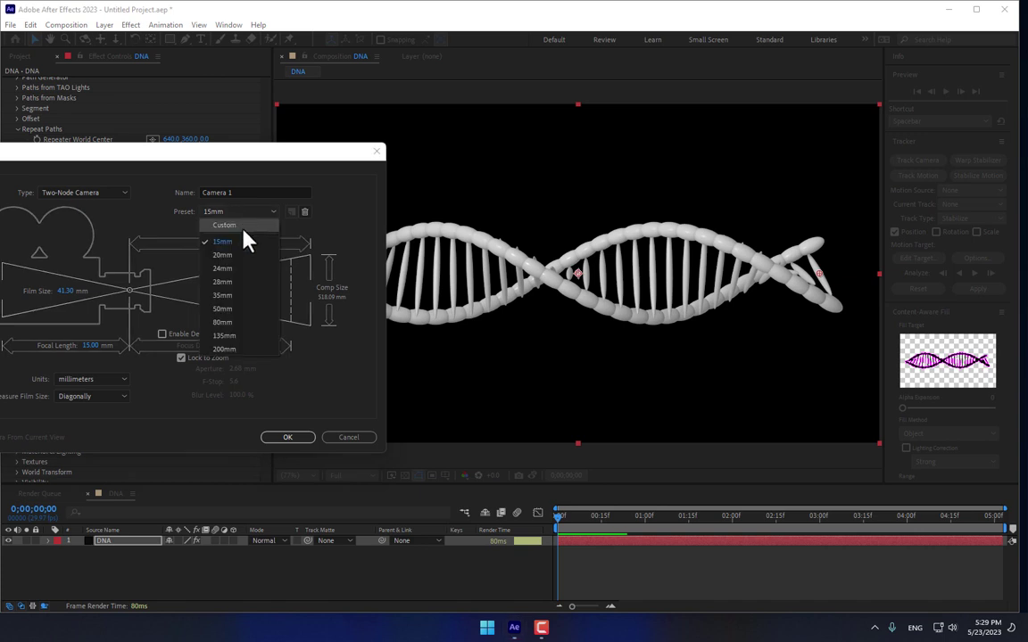
click(239, 279)
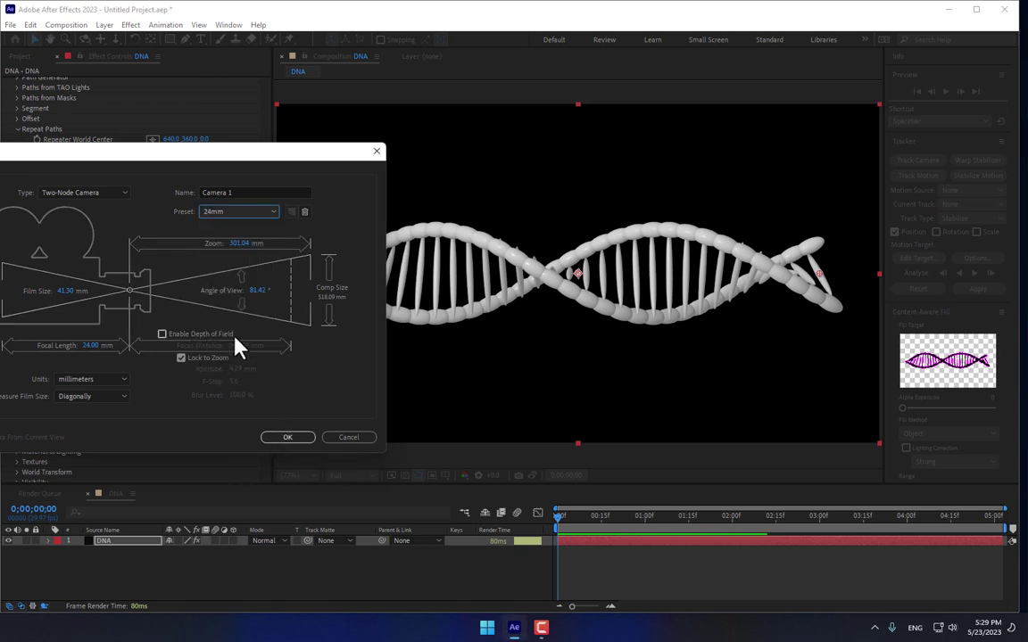
click(290, 436)
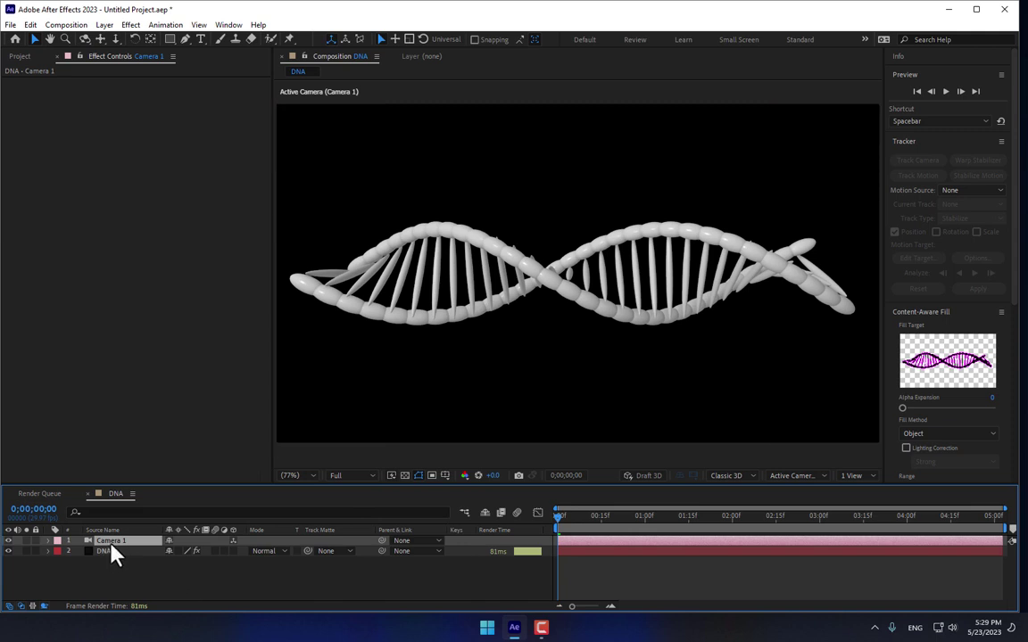
- Rotate Camera 1 about 57° in Z so the helix runs diagonally
key(r)
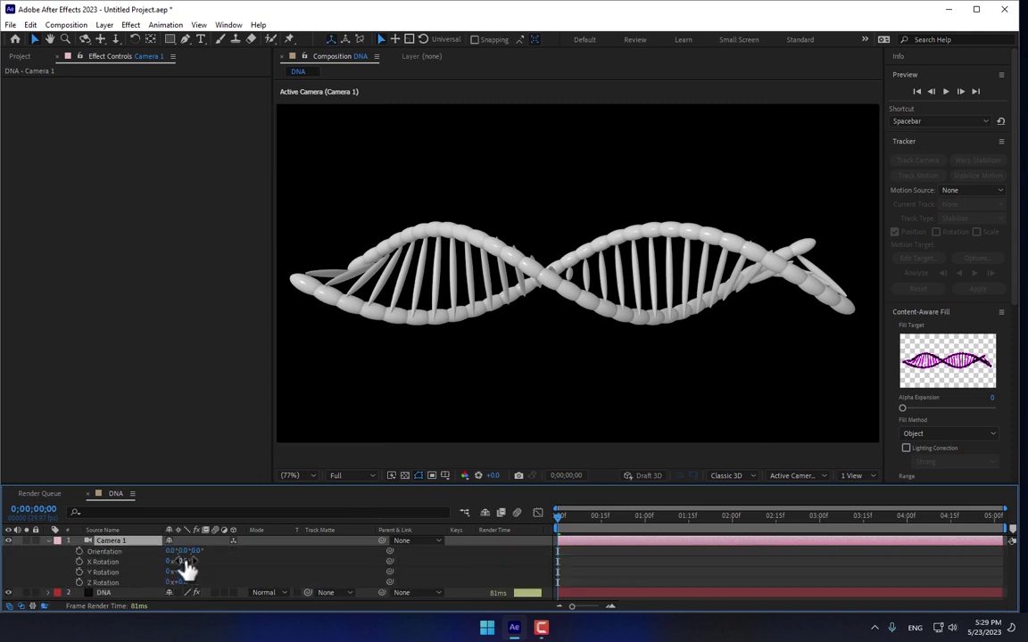
mouse_move(183, 563)
mouse_down()
mouse_move(195, 564)
mouse_move(183, 564)
mouse_move(185, 582)
mouse_move(219, 584)
mouse_up()
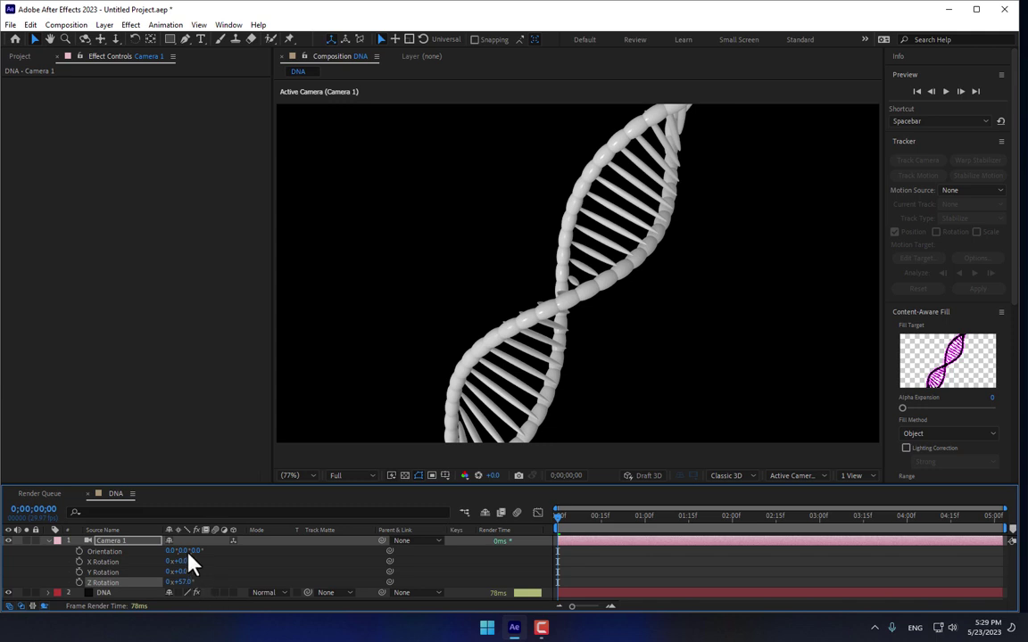
- Set the DNA layer's Tao World Transform position to 735, 605, -92
key(p)
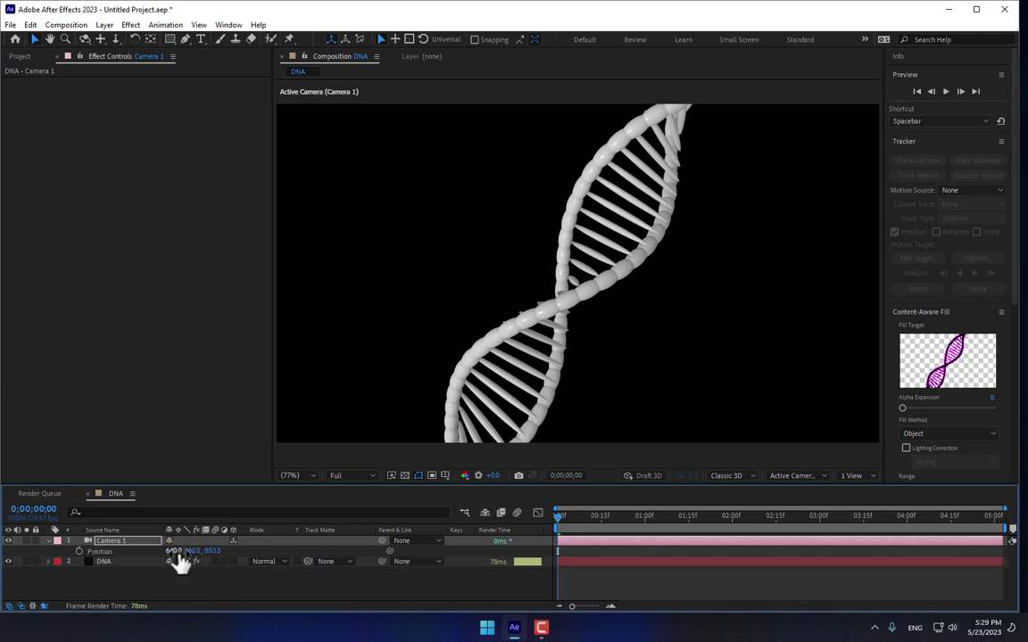
click(111, 562)
click(106, 562)
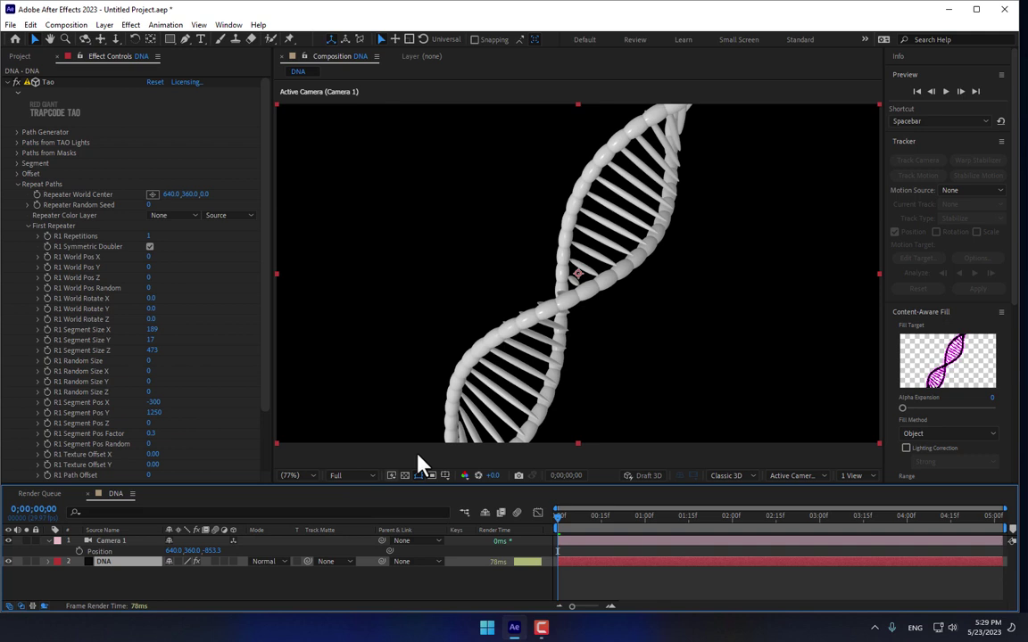
click(115, 541)
click(109, 562)
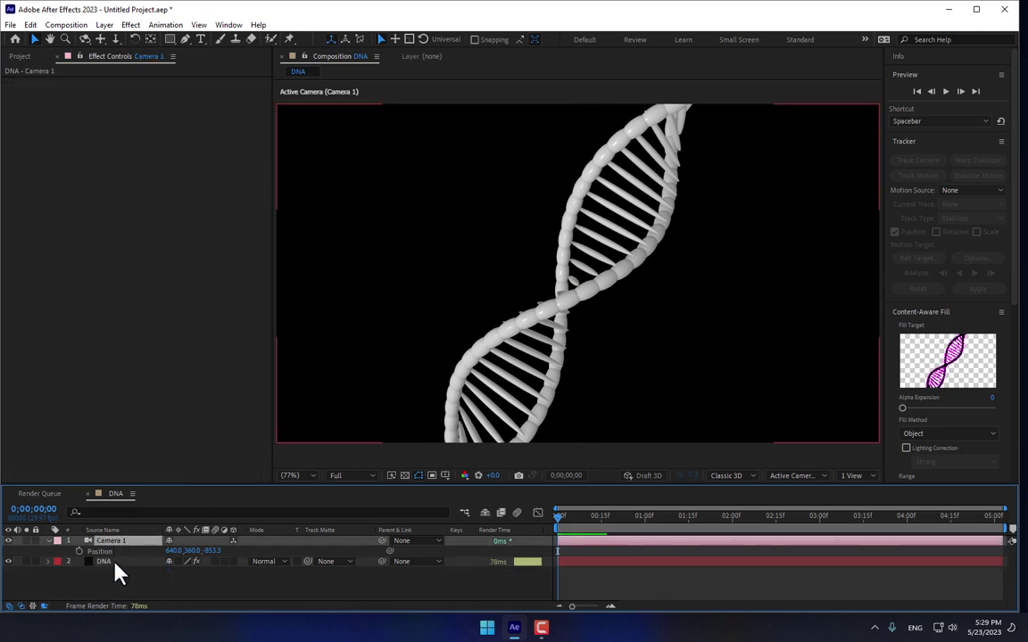
scroll(196, 429, down, 3)
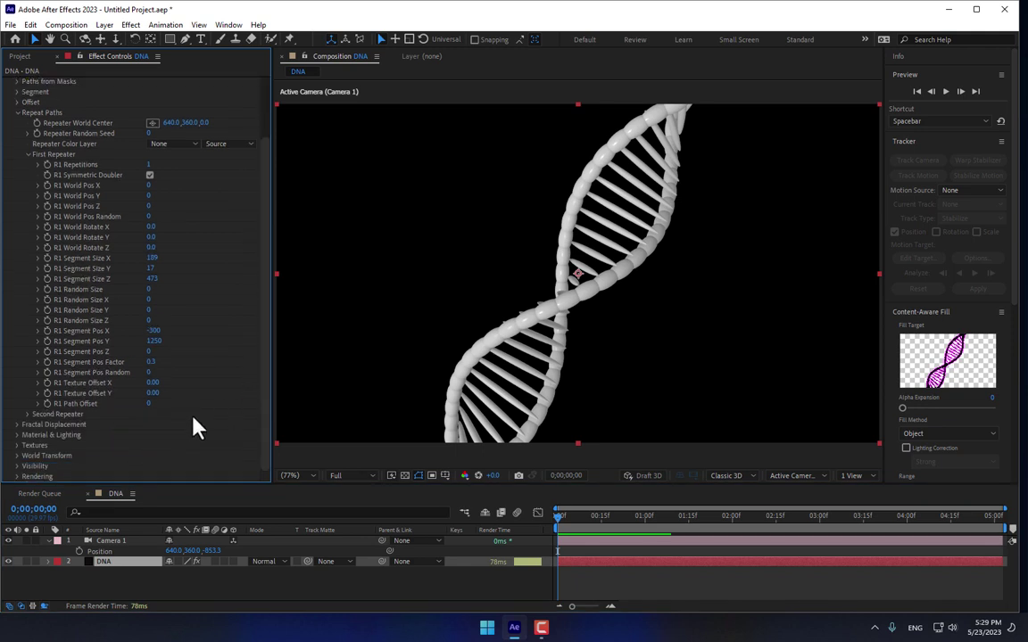
click(18, 457)
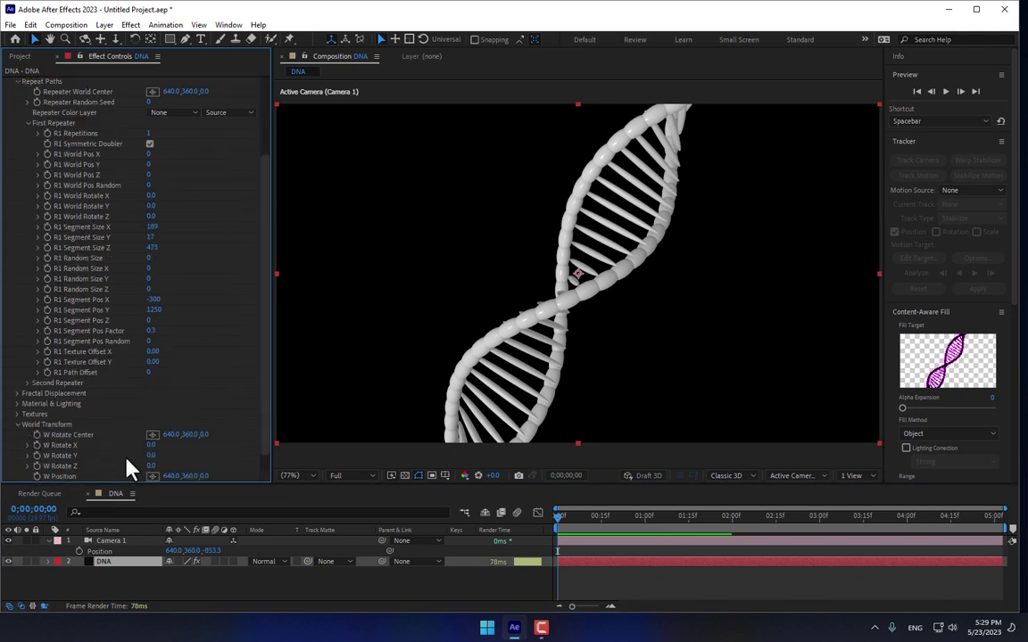
drag(177, 475, 348, 475)
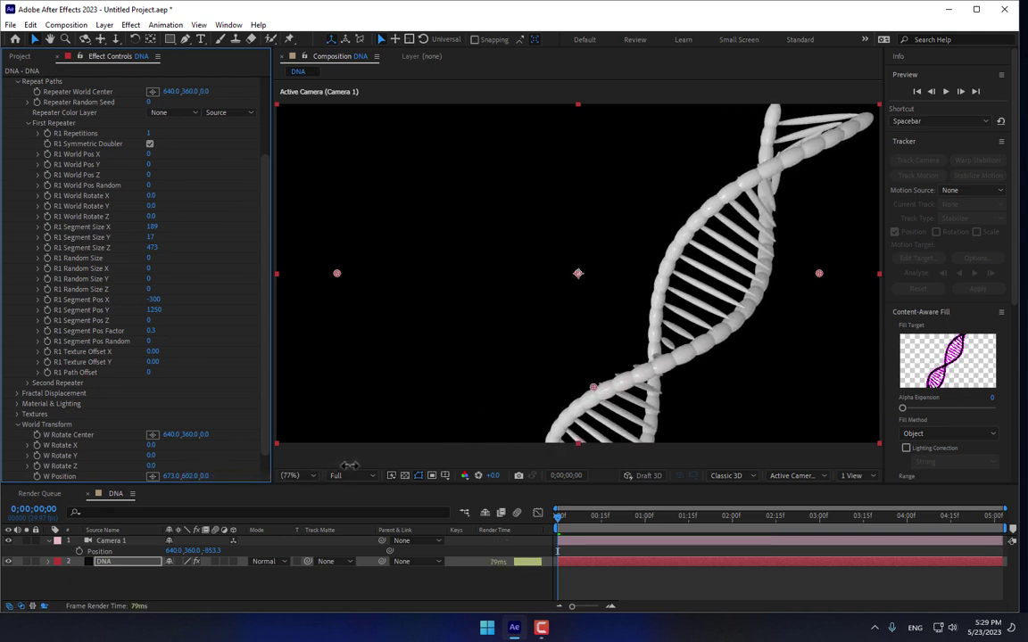
drag(205, 479, 154, 477)
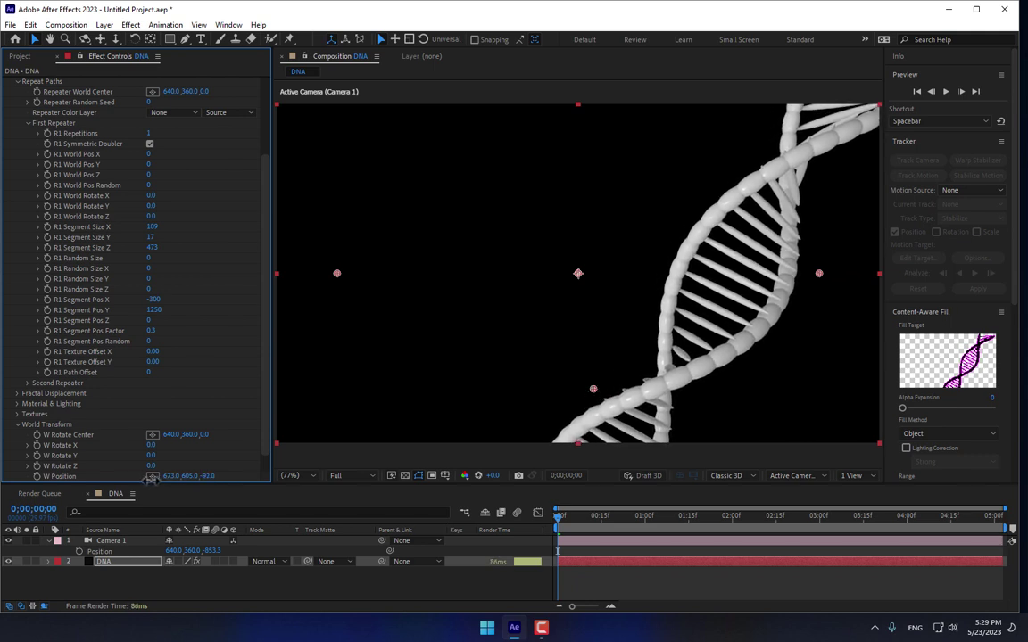
drag(156, 478, 210, 485)
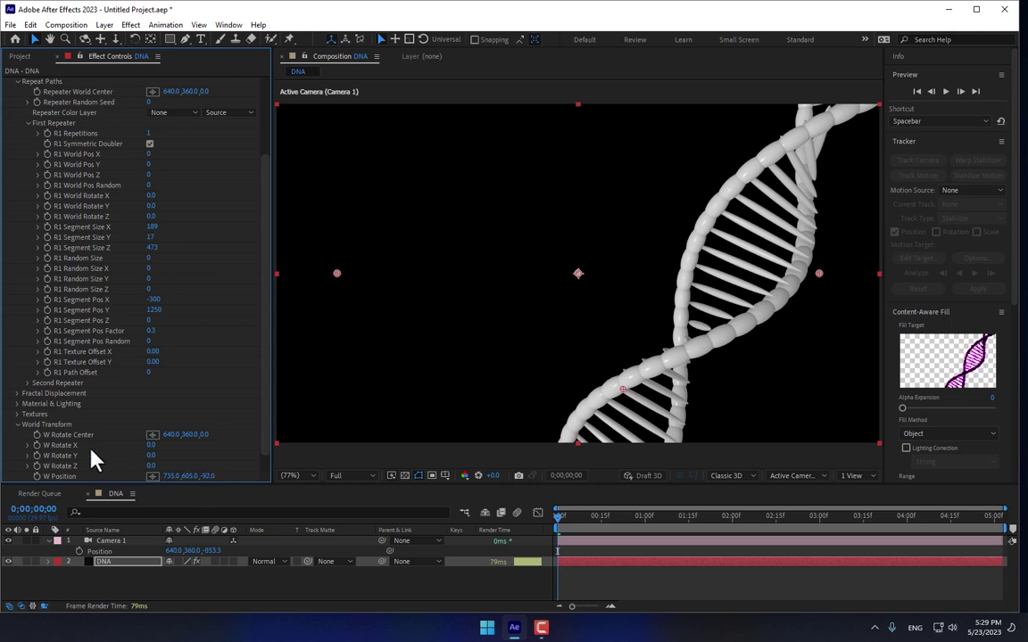
drag(146, 445, 168, 450)
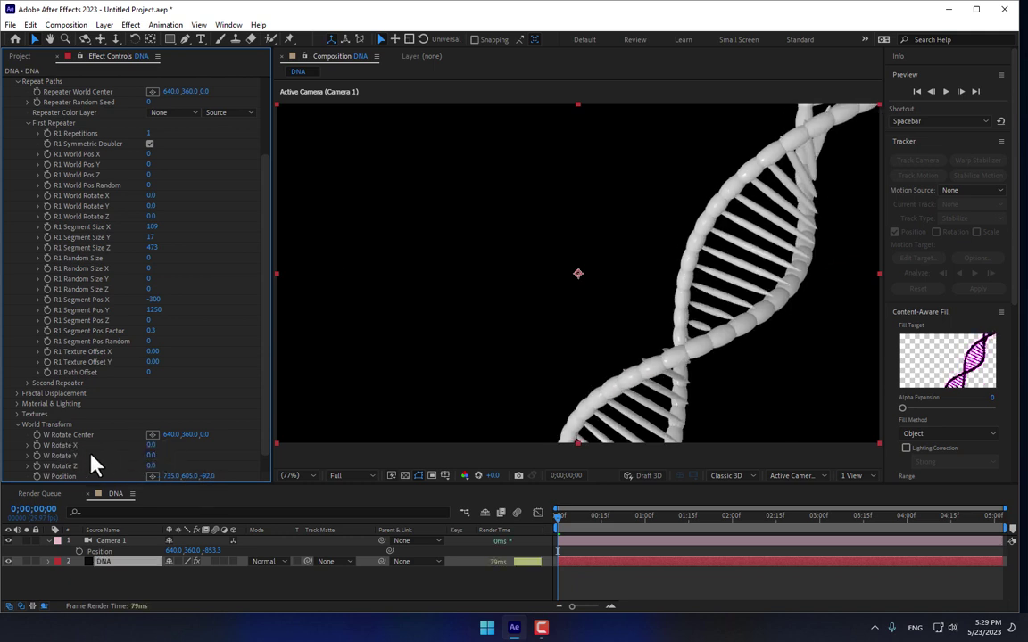
- Keyframe W Rotate X from 0 at the start to 360° at the composition's end
click(36, 446)
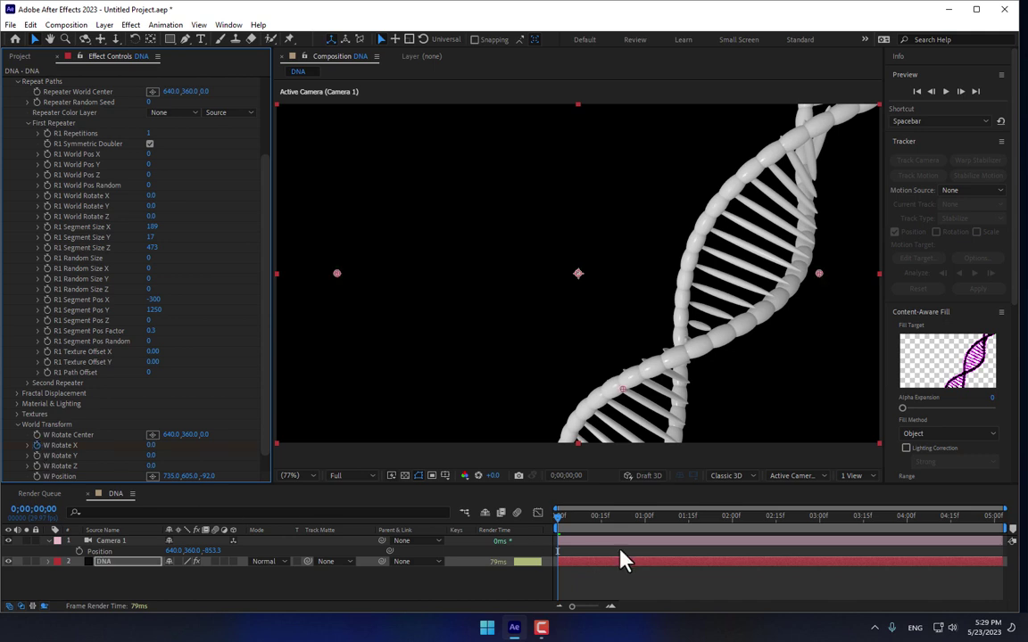
drag(666, 518, 1004, 518)
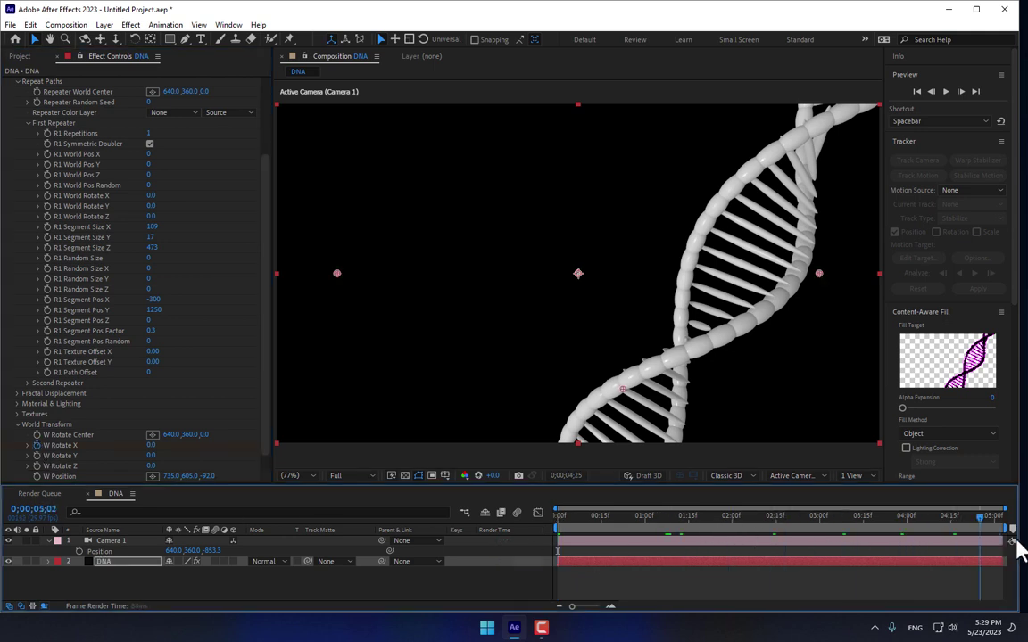
click(150, 445)
text(36)
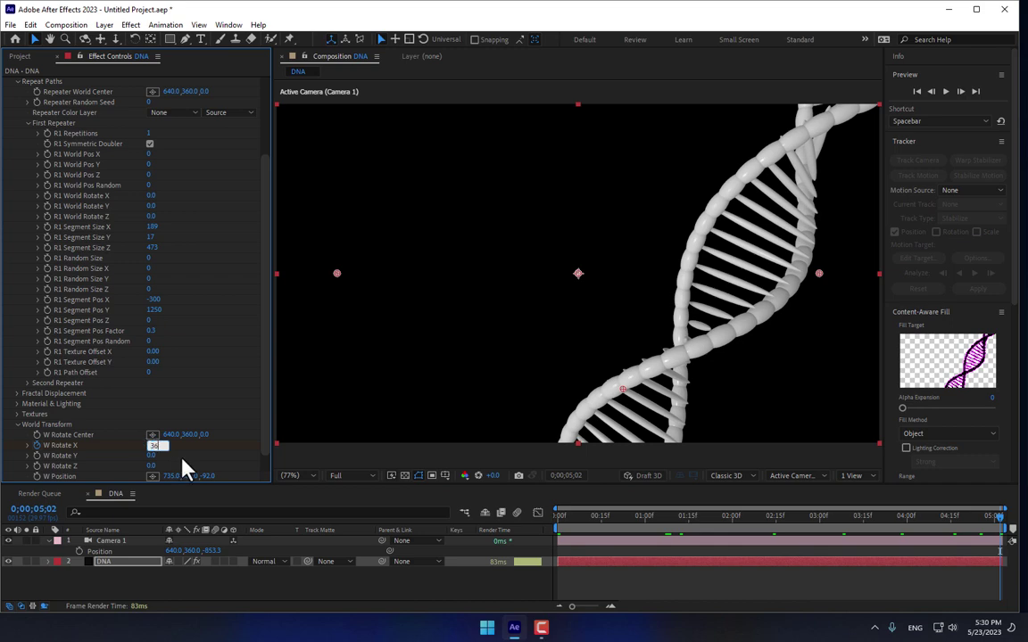
text(0)
key(Return)
mouse_move(602, 517)
mouse_down()
mouse_move(724, 517)
mouse_move(884, 541)
mouse_up()
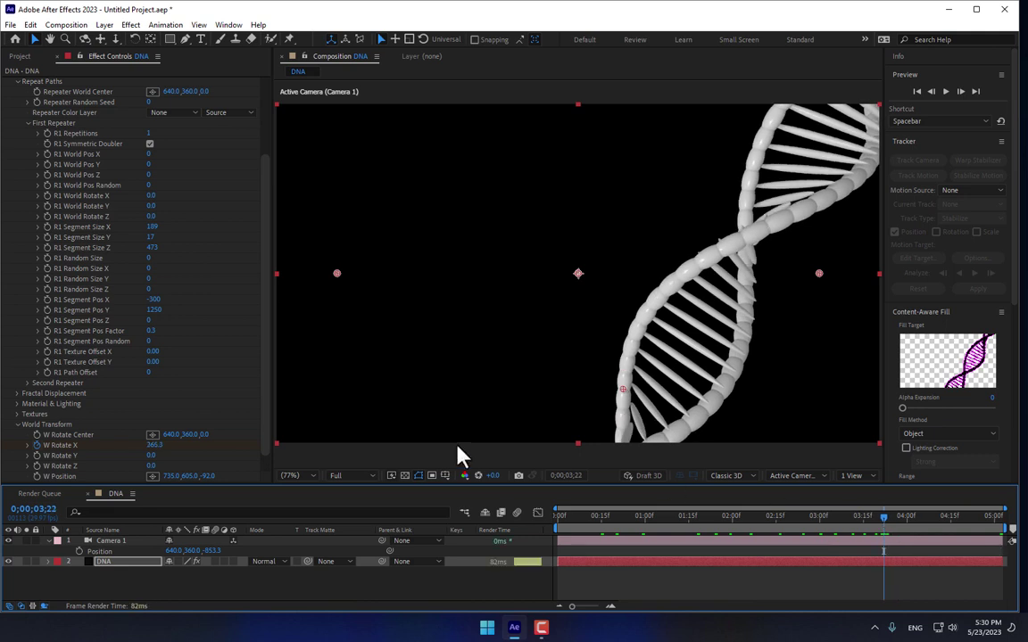
- Expand Material & Lighting > Image Based Lighting and set the environment to Diffuse Only
click(18, 404)
scroll(20, 412, down, 3)
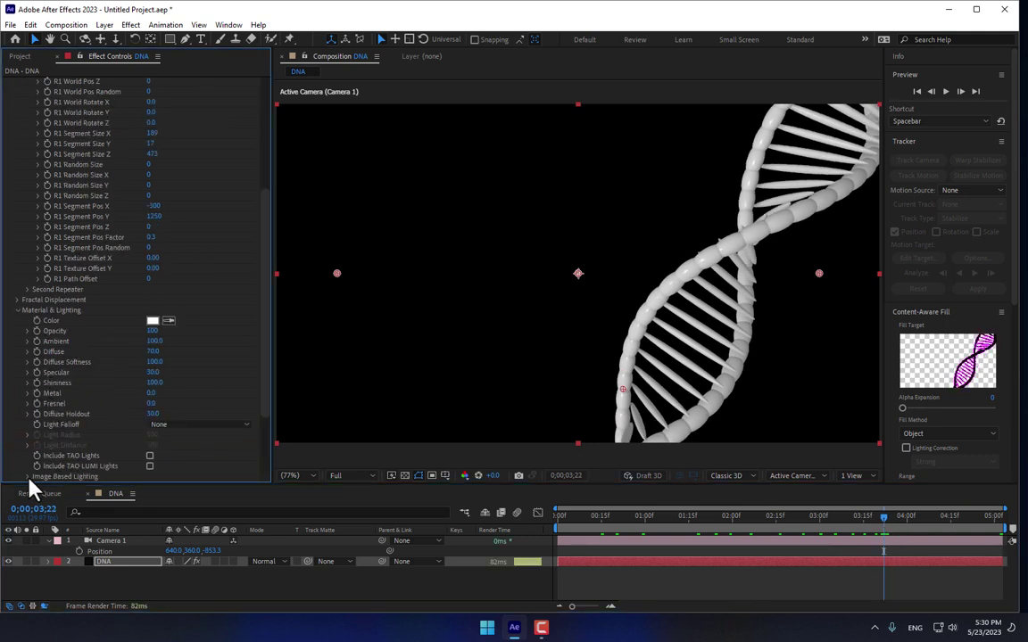
scroll(66, 406, down, 2)
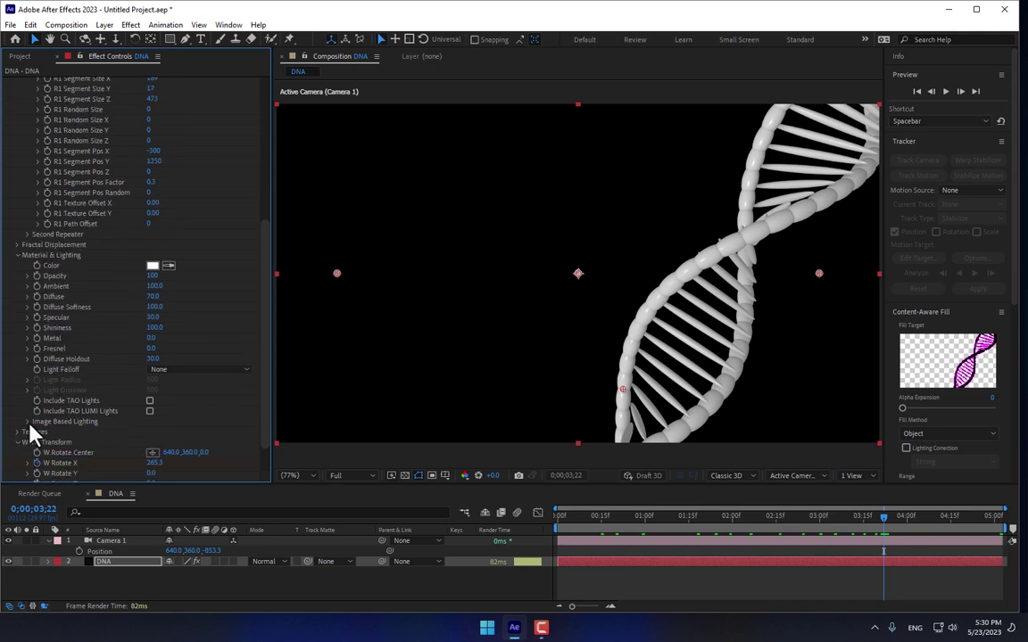
click(27, 423)
scroll(35, 424, down, 1)
click(188, 403)
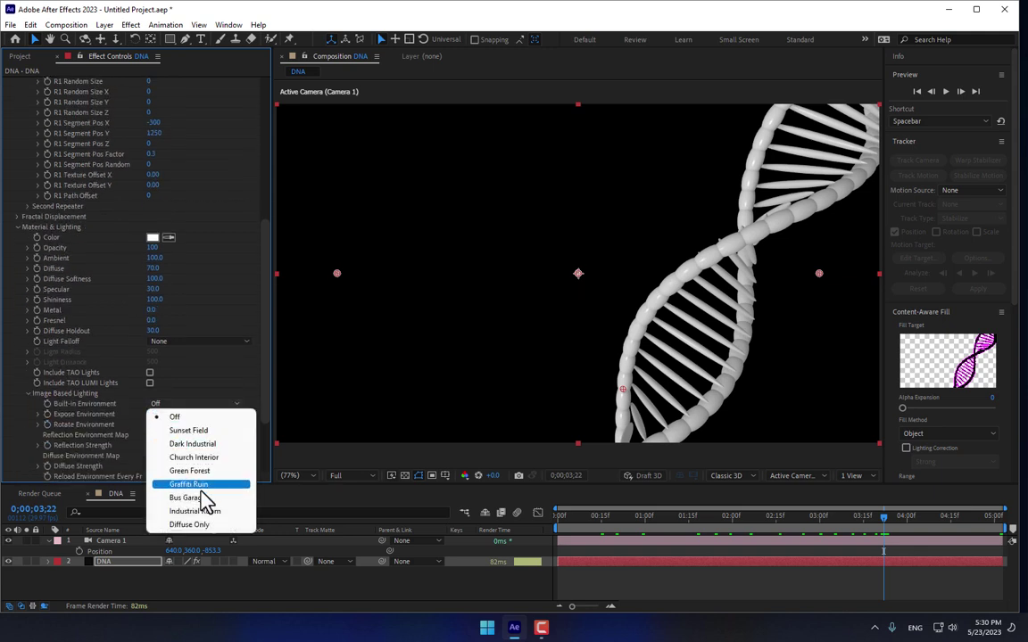
click(201, 524)
- Try Industrial Room, Bus Garage and Graffiti Ruin environments, settling on Green Forest
click(191, 406)
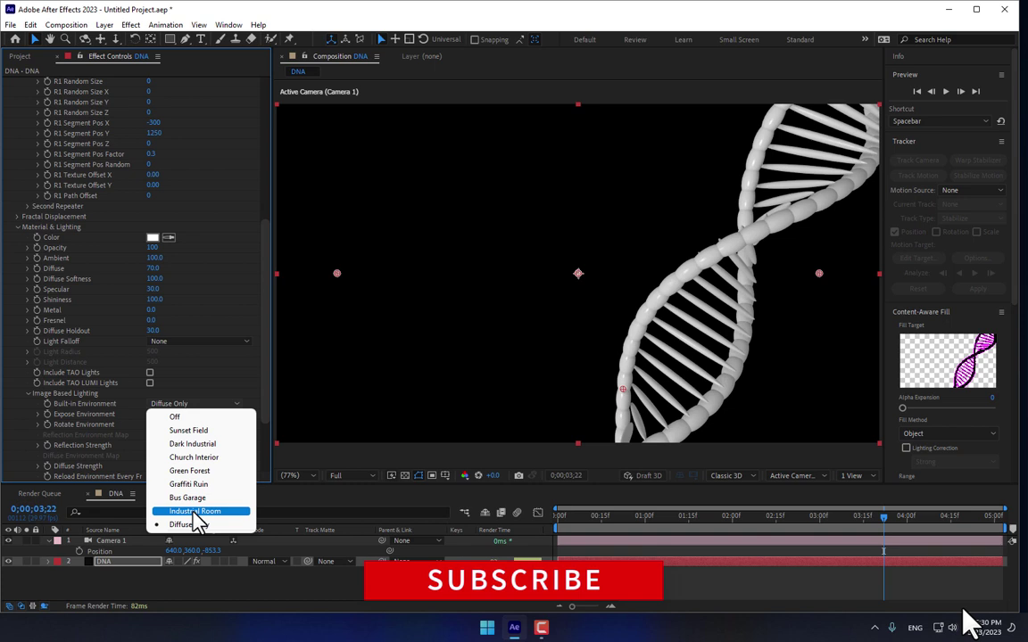
click(192, 510)
click(187, 408)
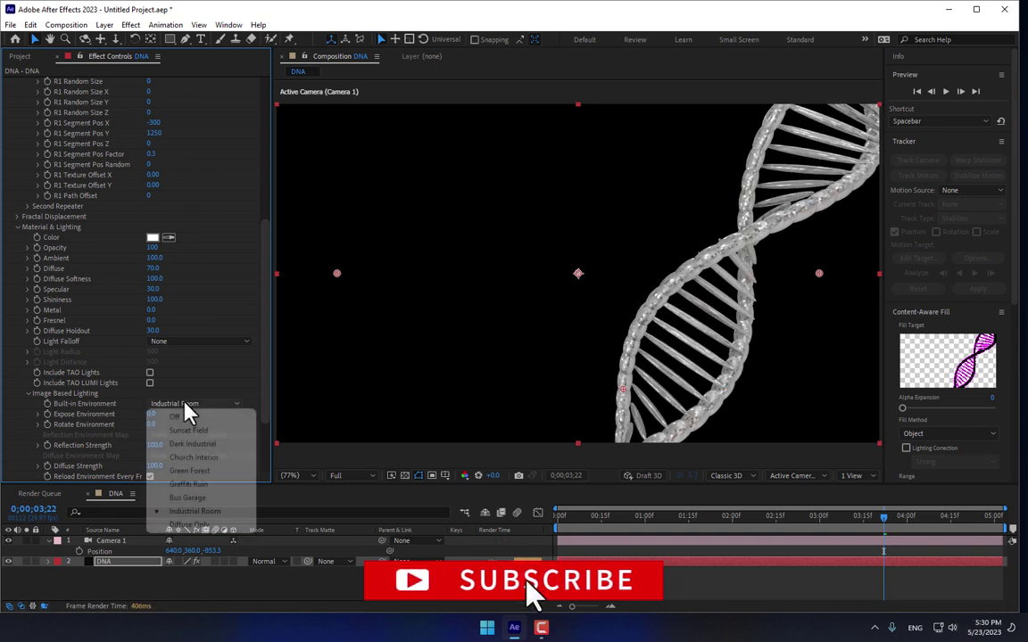
click(192, 499)
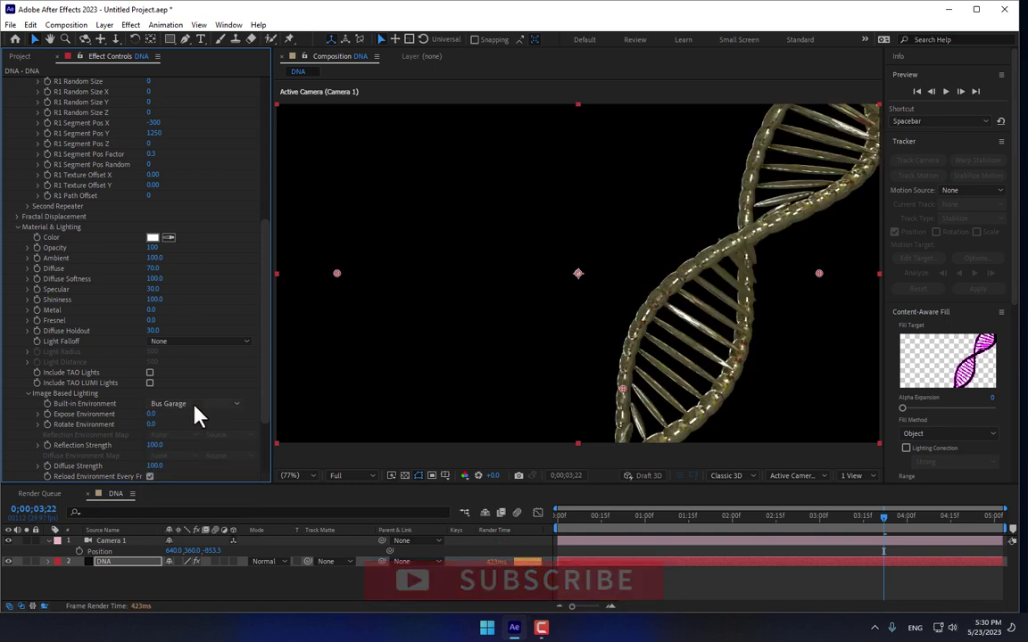
click(194, 409)
click(188, 484)
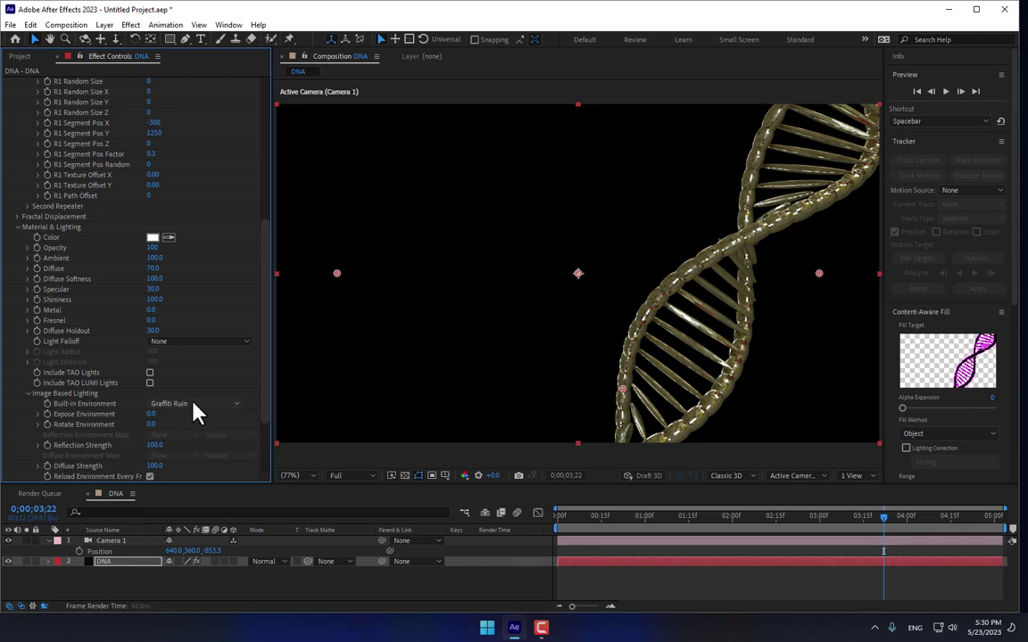
click(192, 407)
click(190, 465)
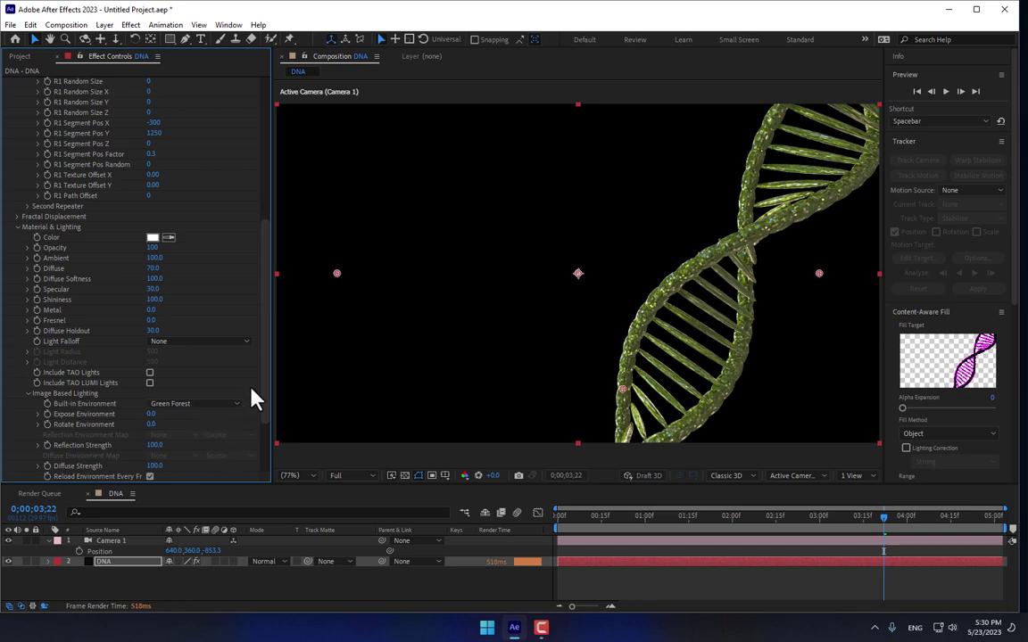
mouse_move(589, 533)
mouse_down()
mouse_move(891, 527)
mouse_move(810, 525)
mouse_up()
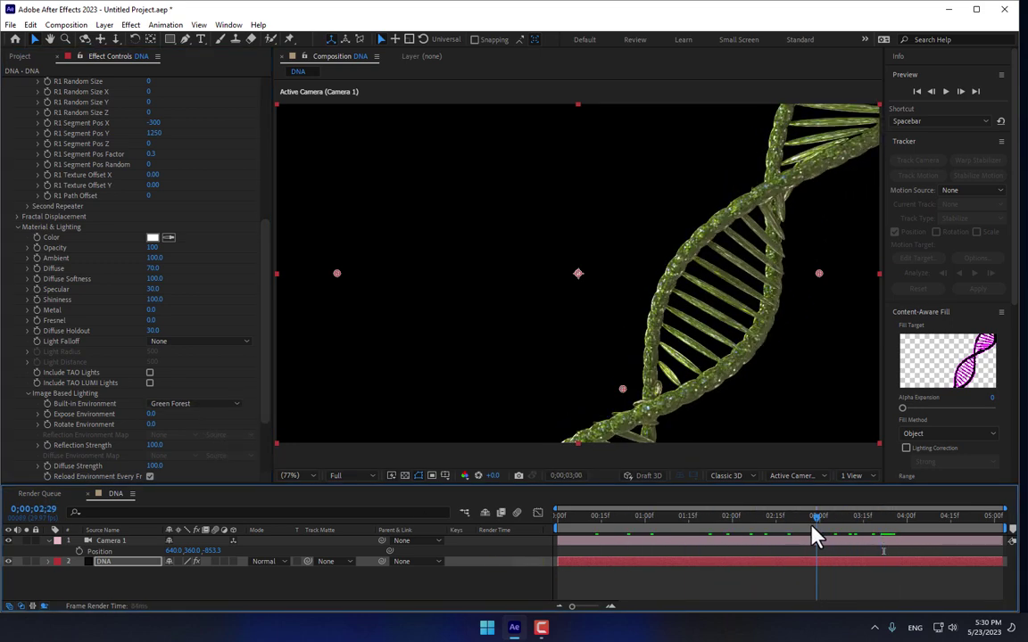
- Duplicate the DNA layer with Ctrl+D
click(107, 593)
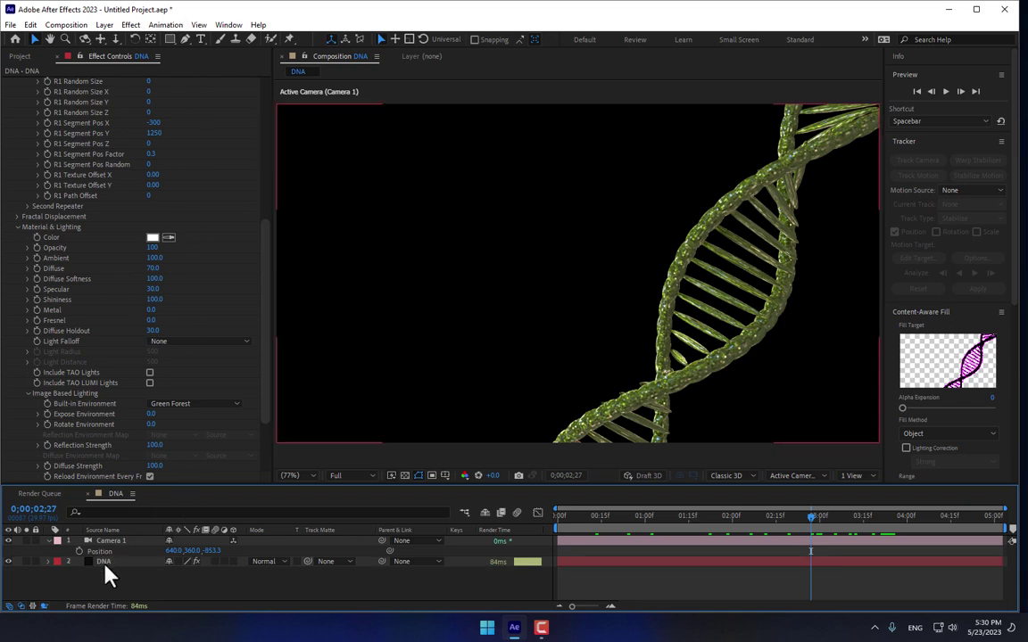
click(107, 564)
key(ctrl+d)
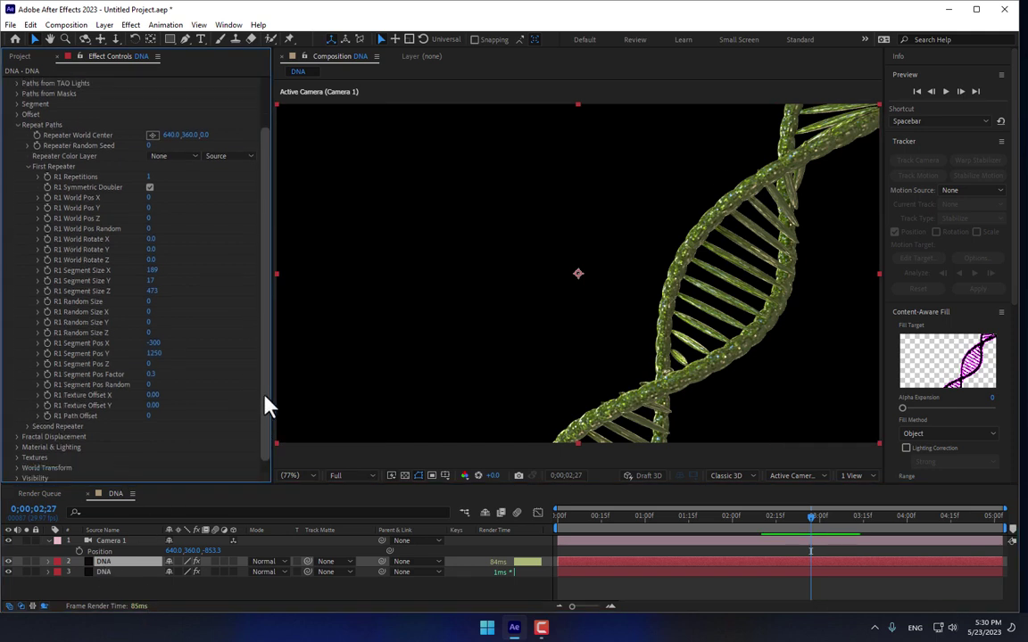
- Scrub the copy's World Transform position X, Y and Z to place it left and farther back
click(18, 455)
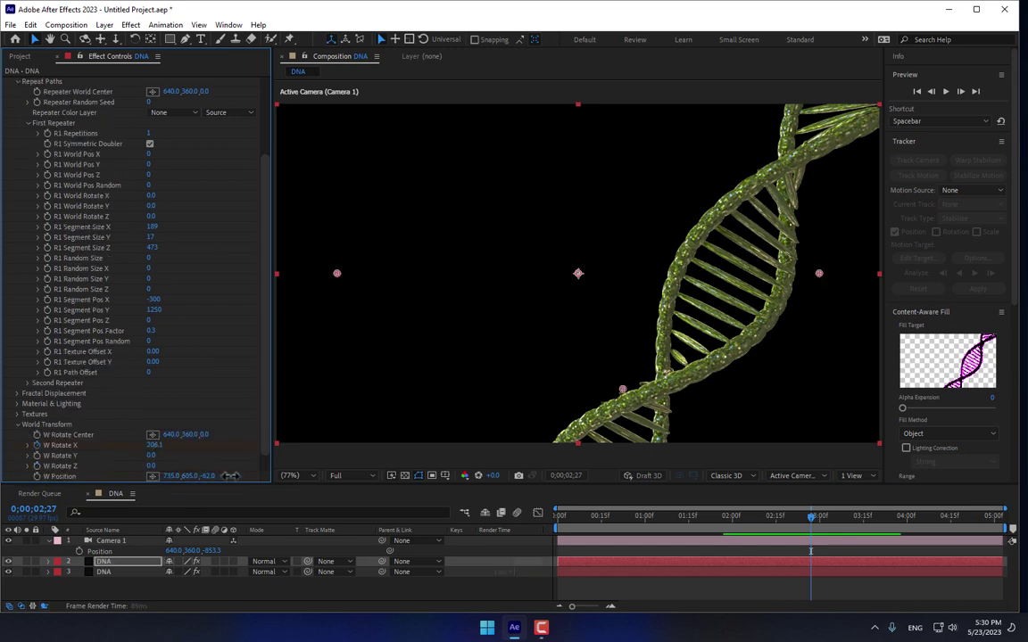
drag(185, 478, 223, 478)
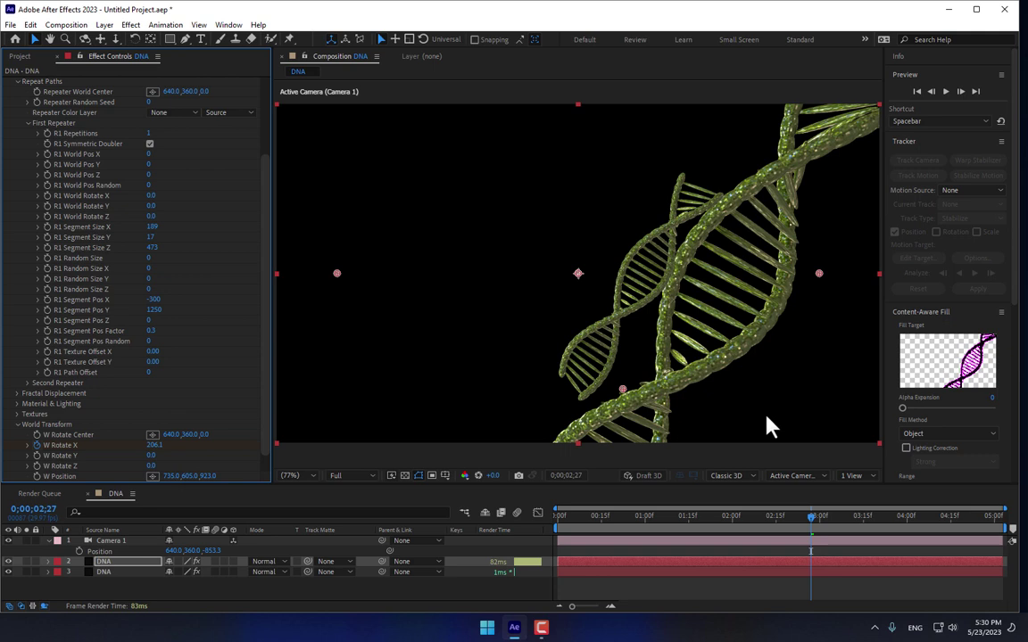
mouse_move(190, 475)
mouse_down()
mouse_move(141, 482)
mouse_move(85, 455)
mouse_up()
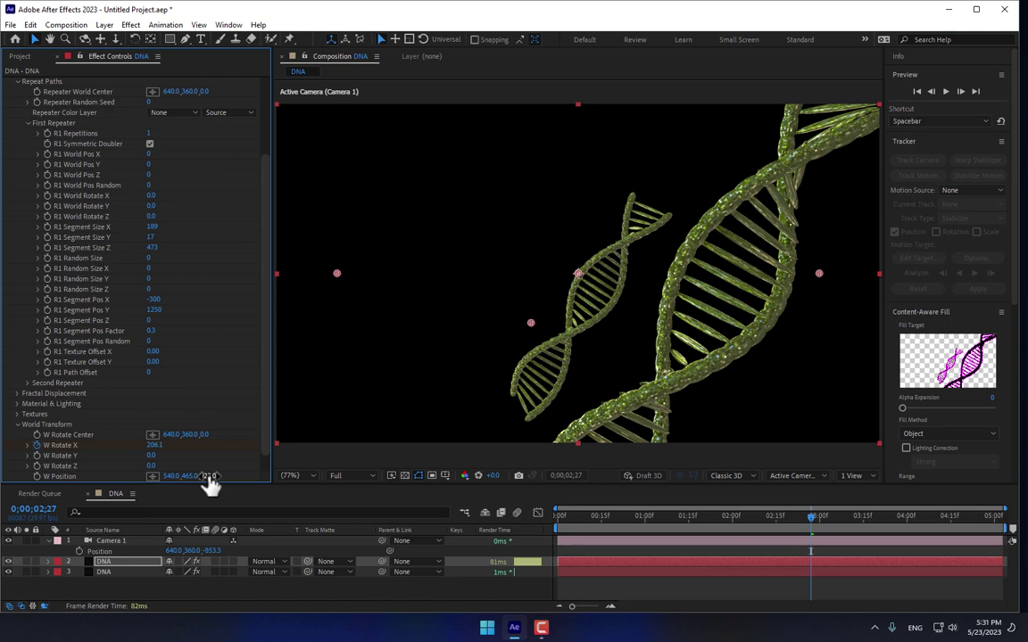
drag(212, 482, 289, 479)
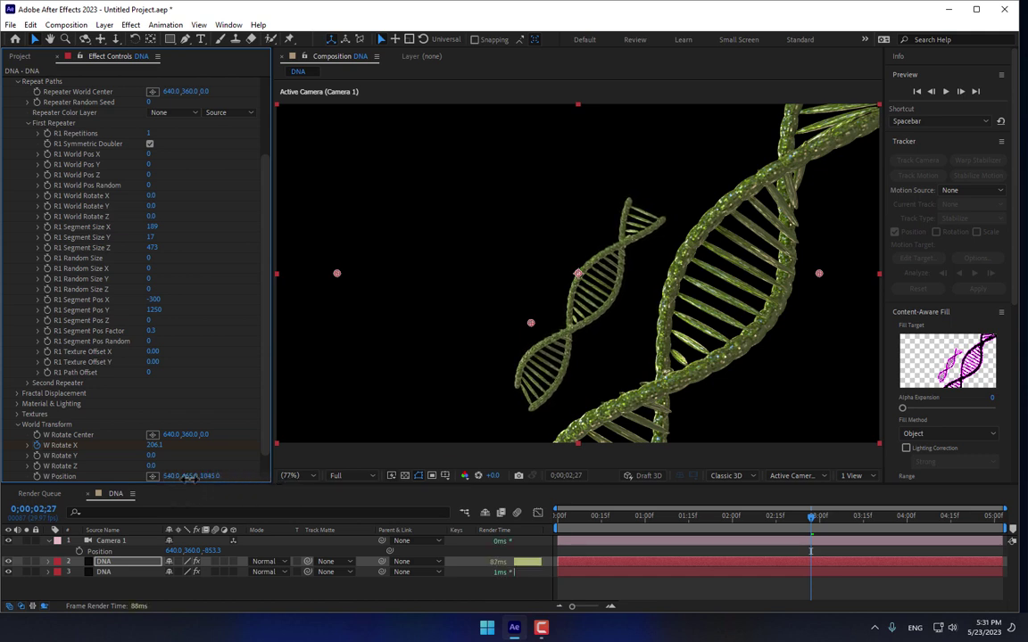
drag(192, 476, 234, 478)
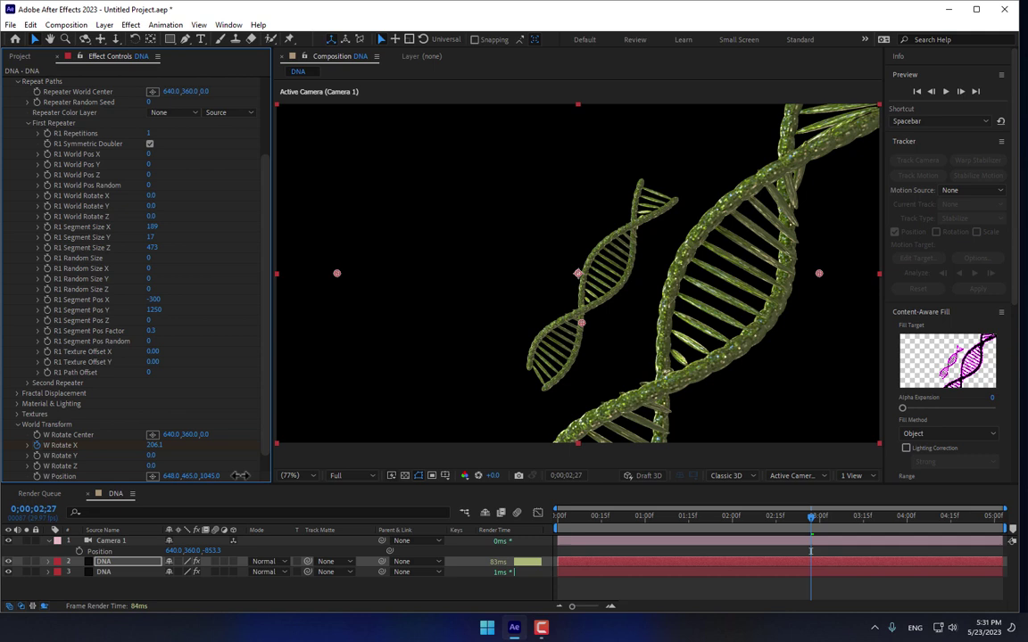
drag(239, 476, 197, 500)
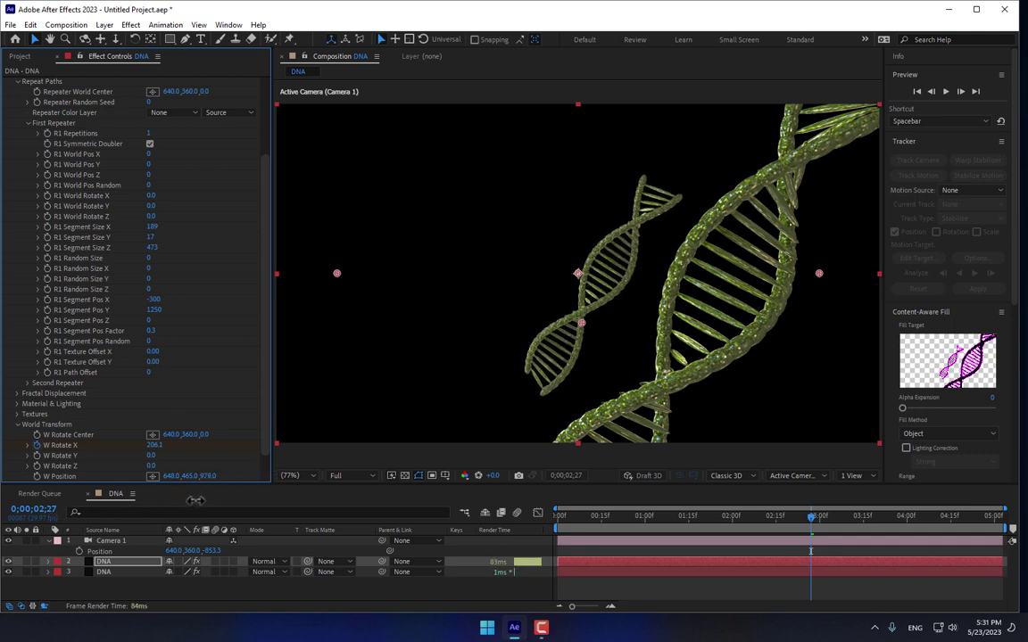
- On the copied helix, try Sunset Field and Dark Industrial, then set the environment to Church Interior
click(17, 403)
scroll(25, 404, down, 3)
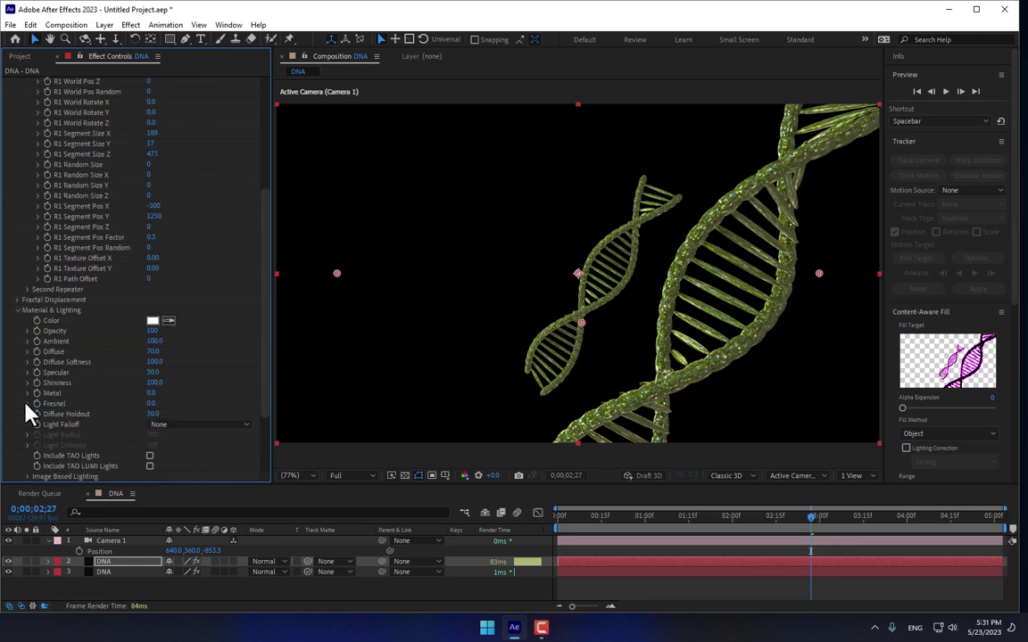
click(28, 477)
scroll(89, 446, down, 2)
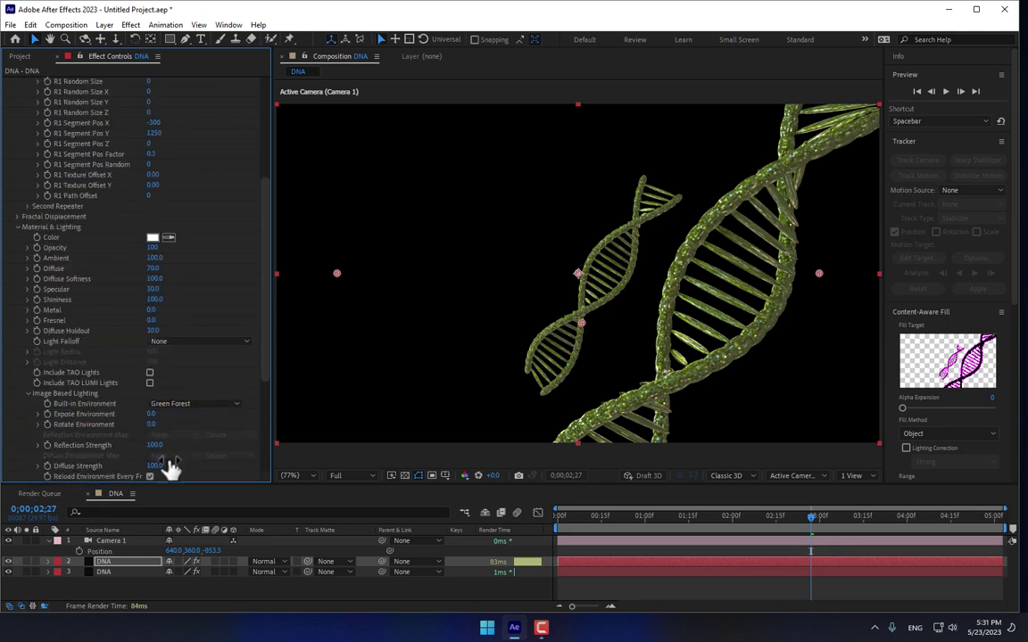
click(196, 405)
click(198, 431)
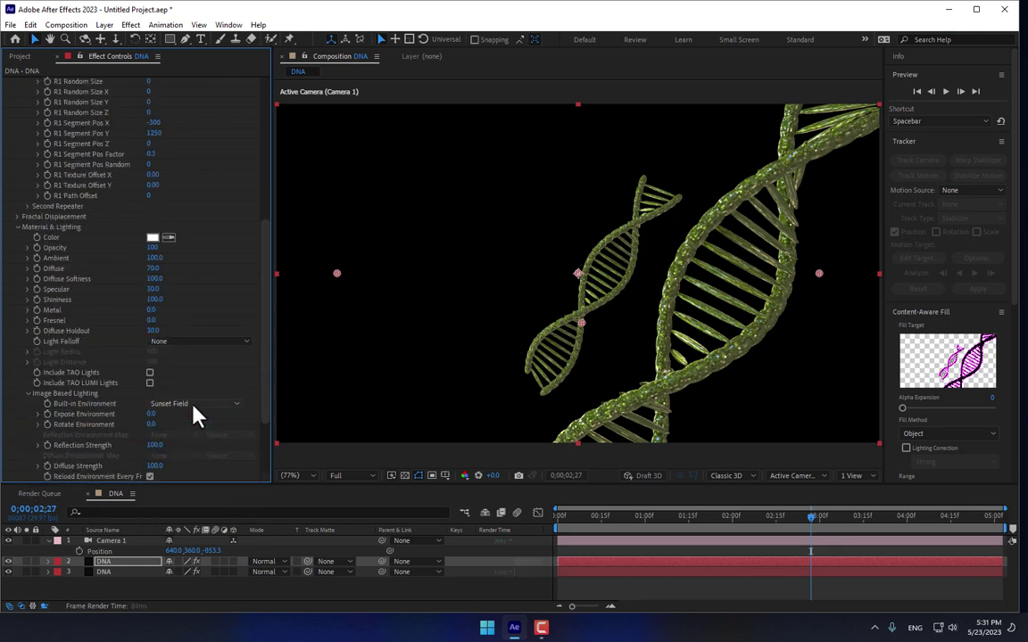
click(194, 406)
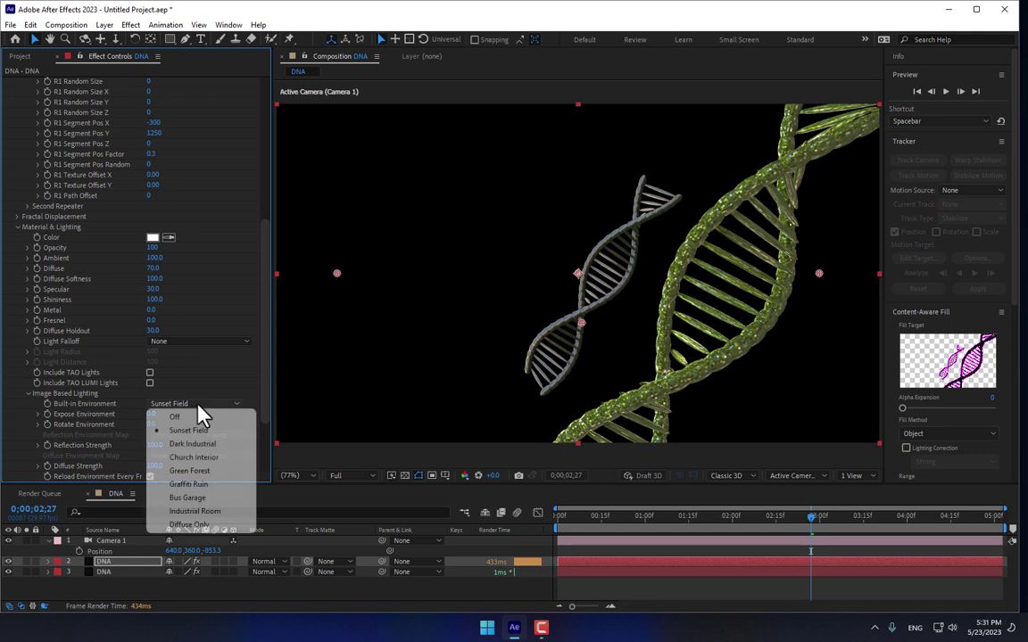
click(205, 452)
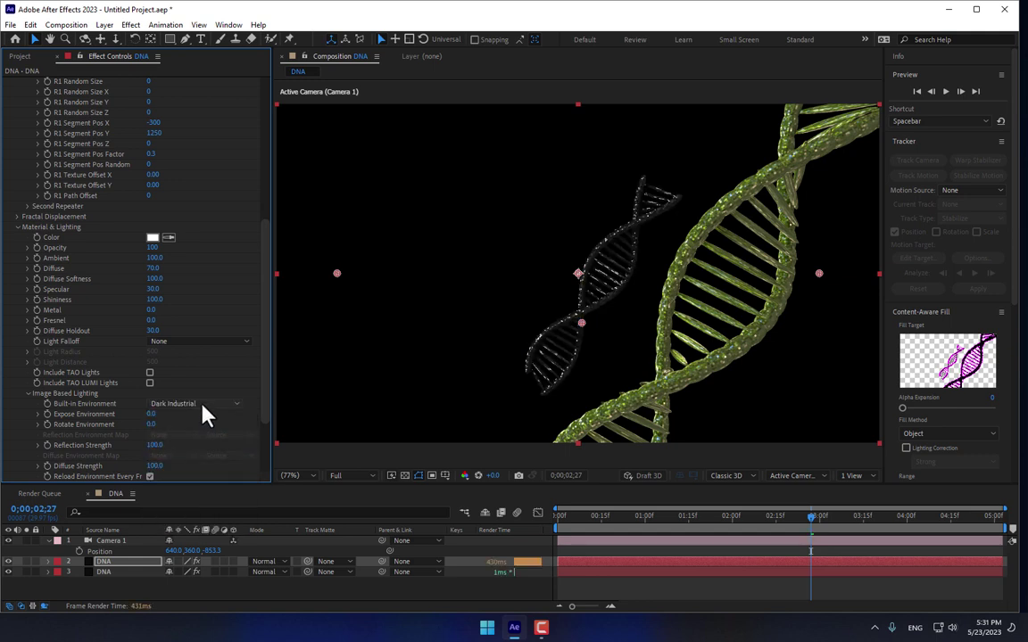
click(202, 407)
click(205, 459)
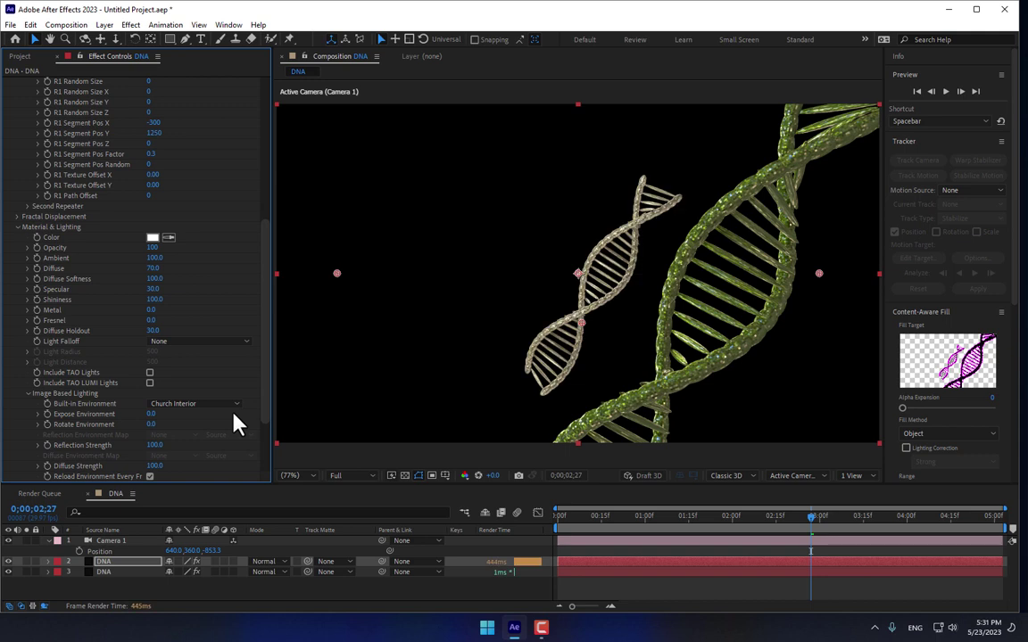
click(356, 599)
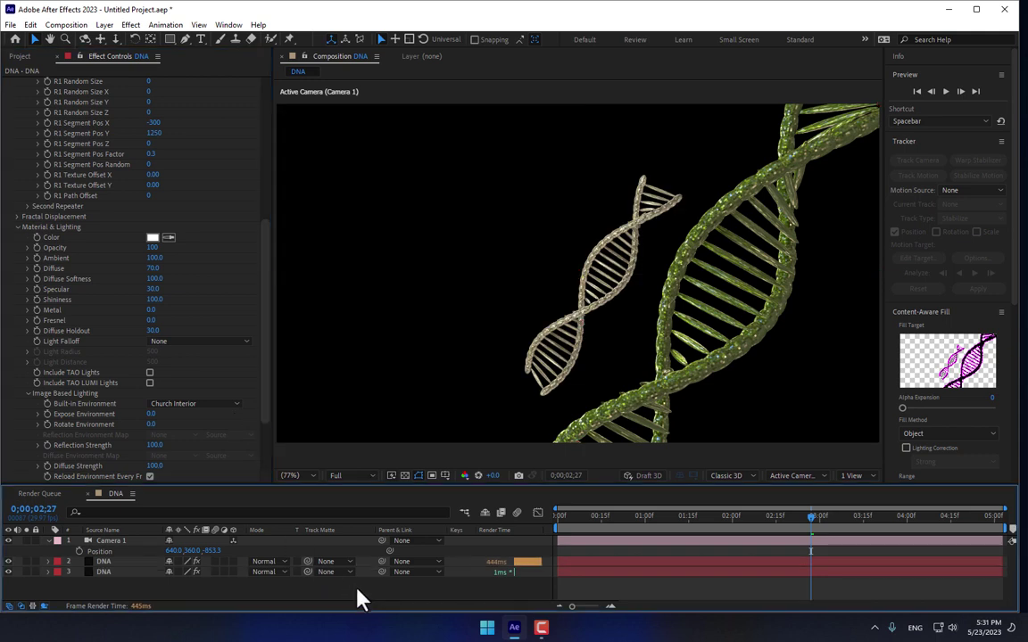
- Add a new spotlight layer, Spot Light 1, to the composition
right_click(357, 592)
mouse_move(429, 442)
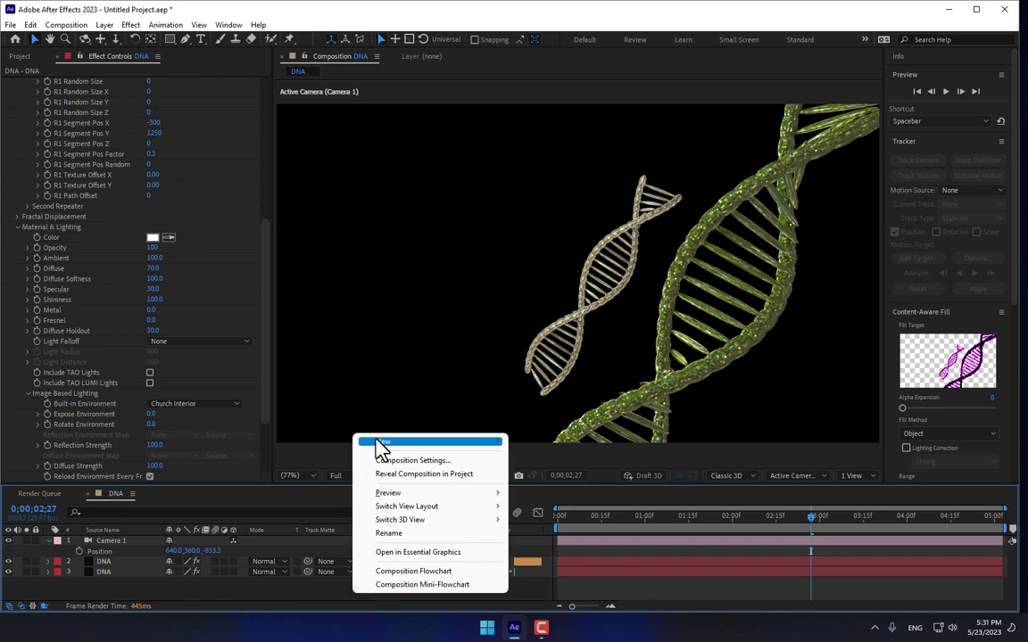
click(538, 488)
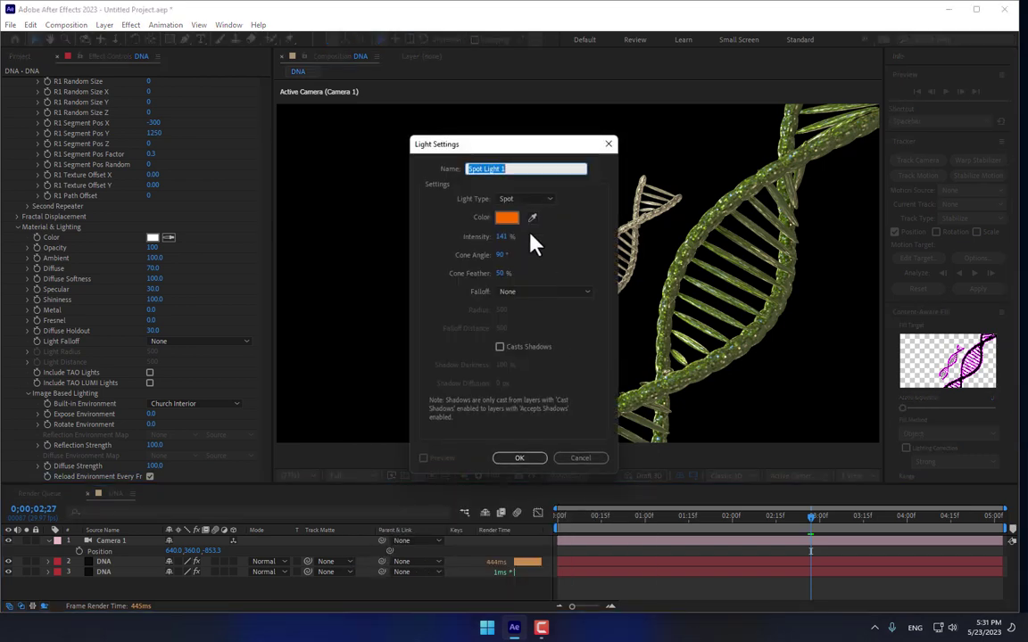
click(525, 199)
click(518, 225)
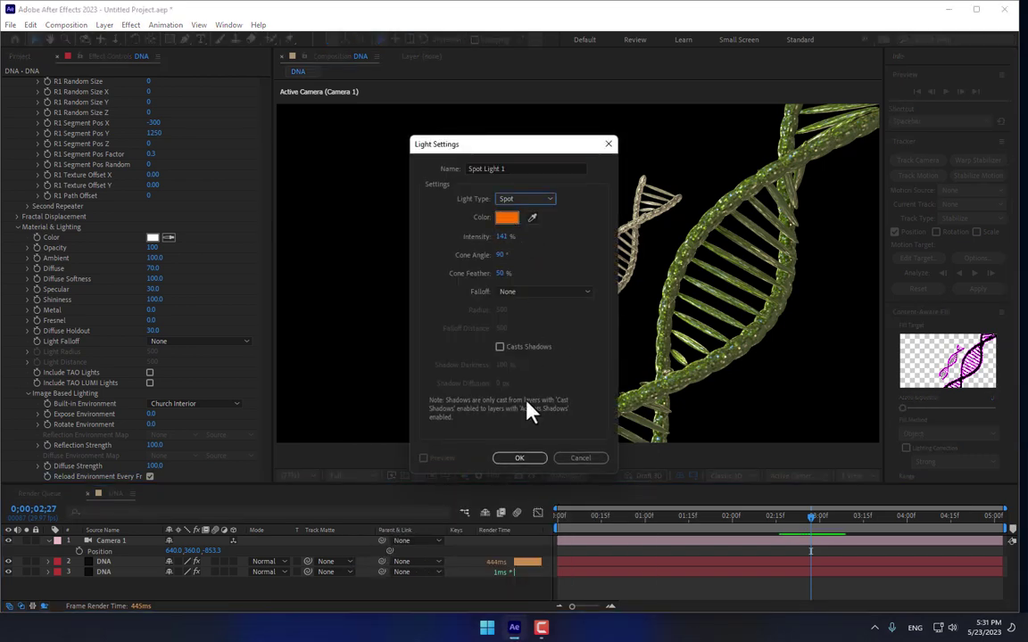
click(521, 459)
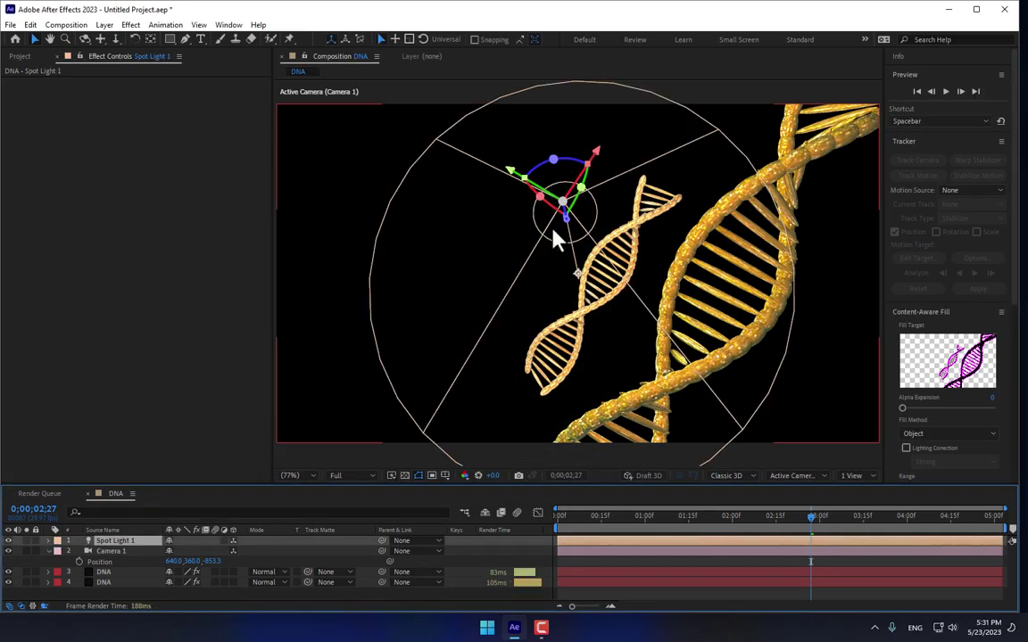
scroll(517, 383, down, 2)
scroll(516, 383, down, 2)
scroll(516, 382, up, 2)
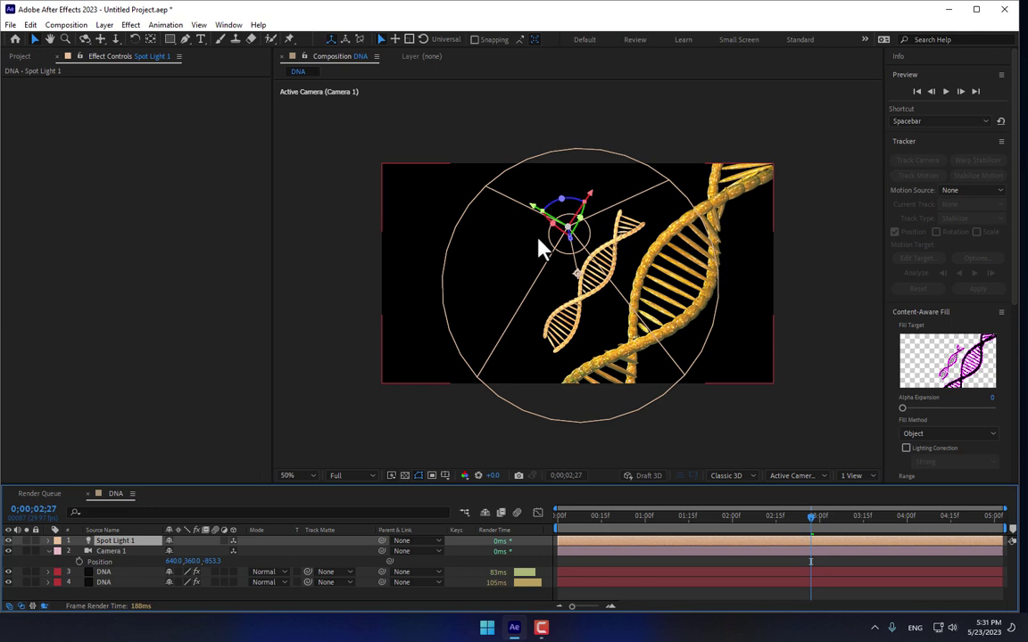
- Rotate Spot Light 1 with the rotation gizmo so its cone aims down at the helices
key(w)
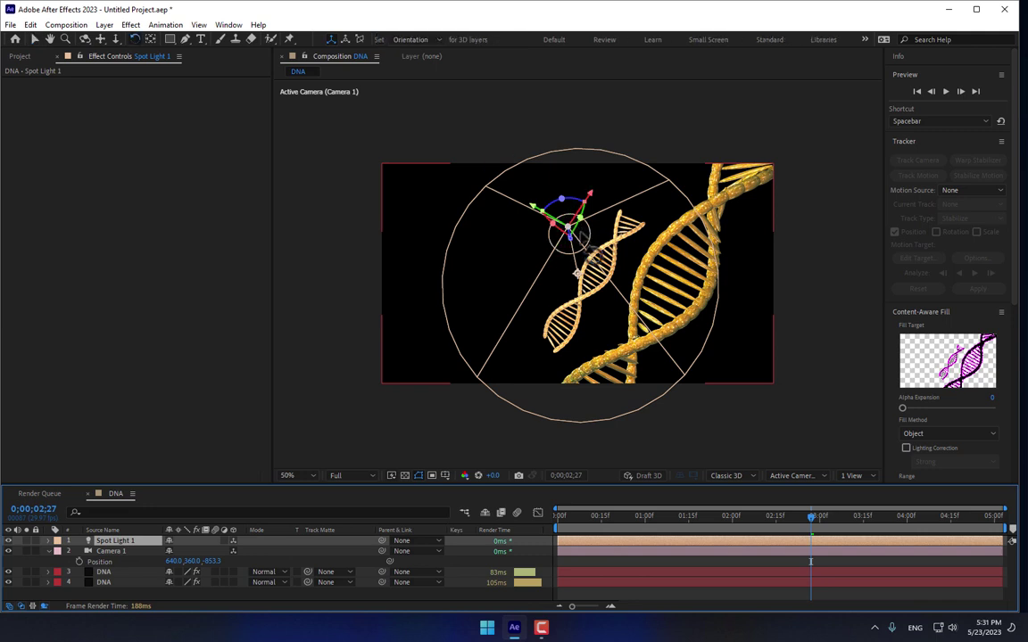
click(544, 225)
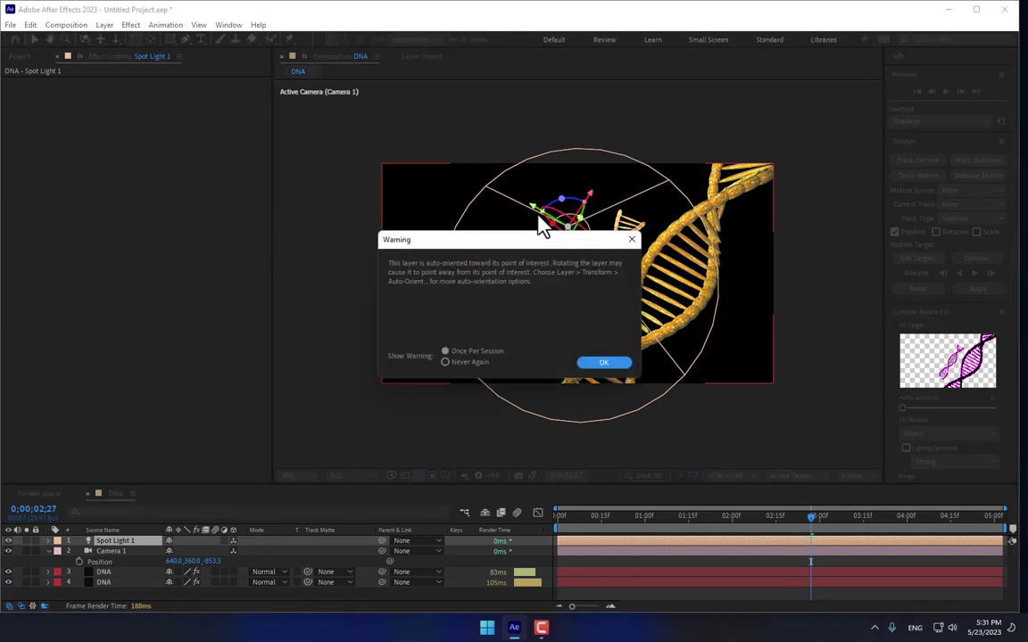
click(631, 239)
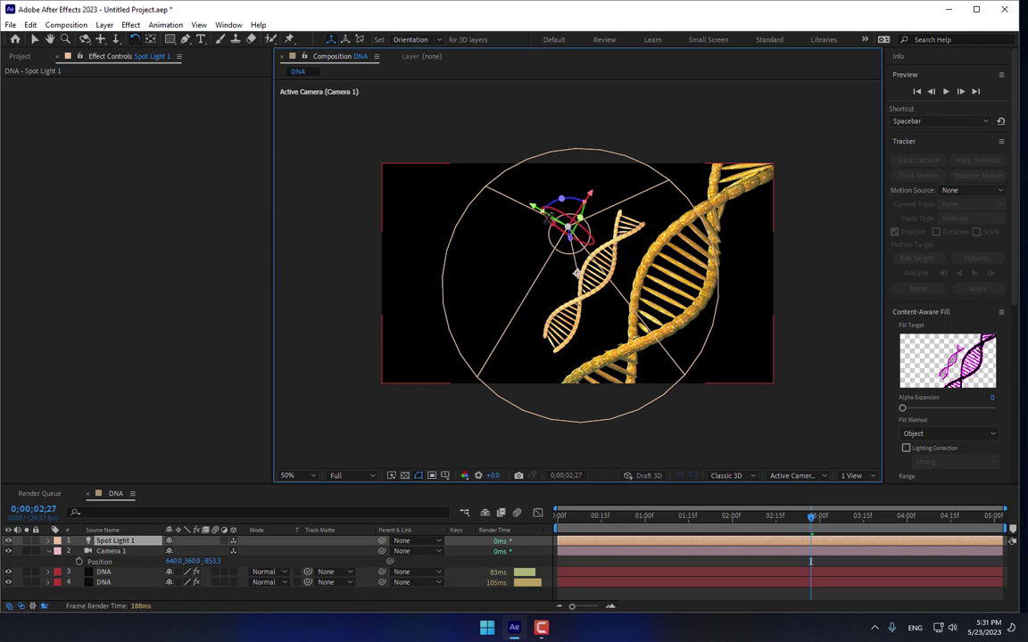
mouse_move(491, 196)
mouse_down()
mouse_move(571, 230)
mouse_move(760, 443)
mouse_move(528, 209)
mouse_move(624, 286)
mouse_up()
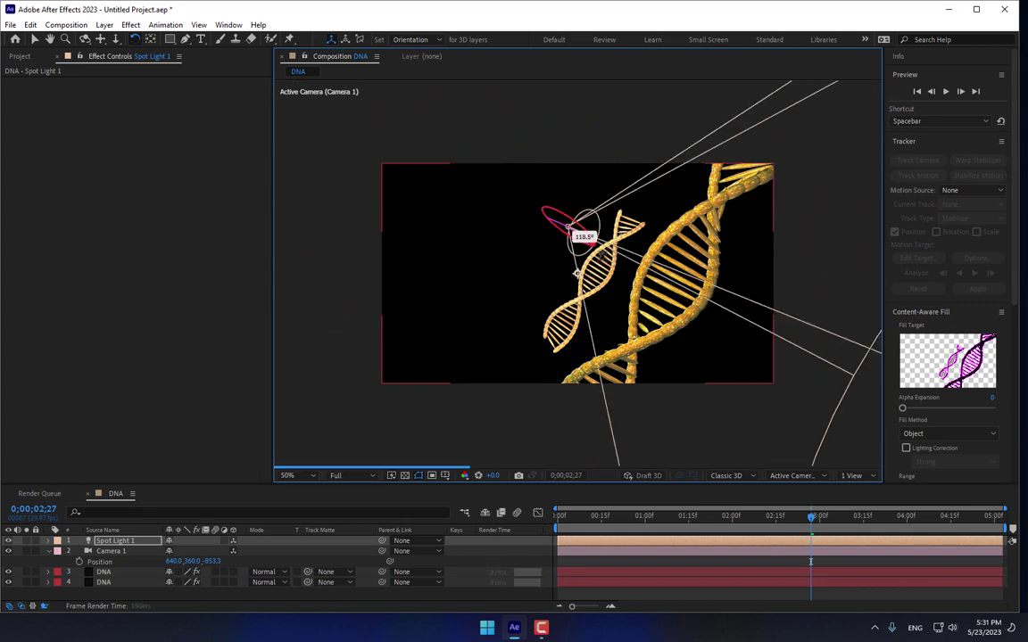
mouse_move(625, 287)
mouse_down()
mouse_move(614, 234)
mouse_move(395, 177)
mouse_move(411, 178)
mouse_up()
key(v)
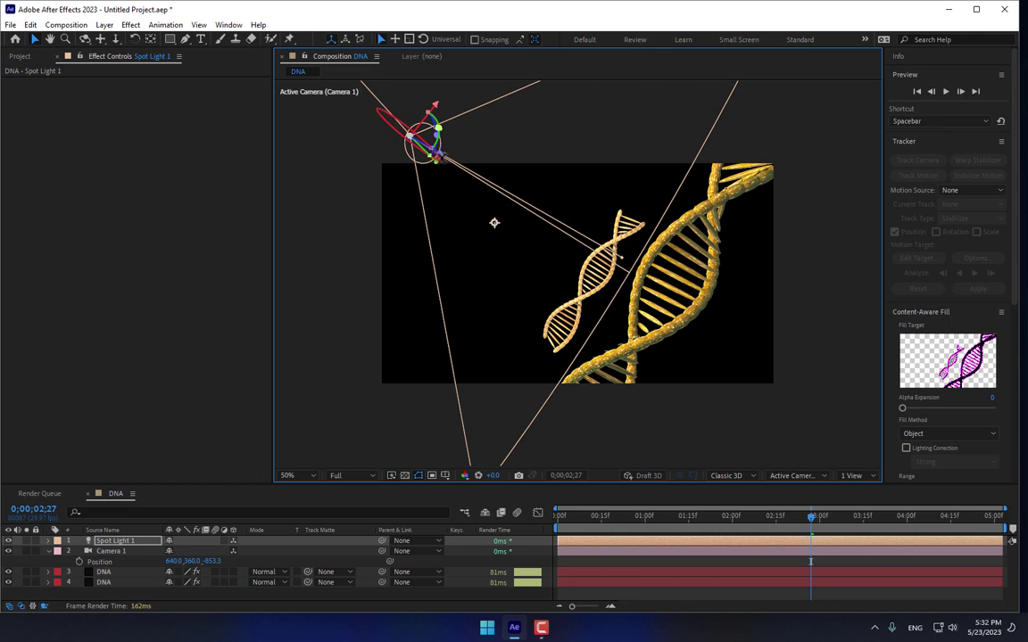
drag(411, 135, 419, 143)
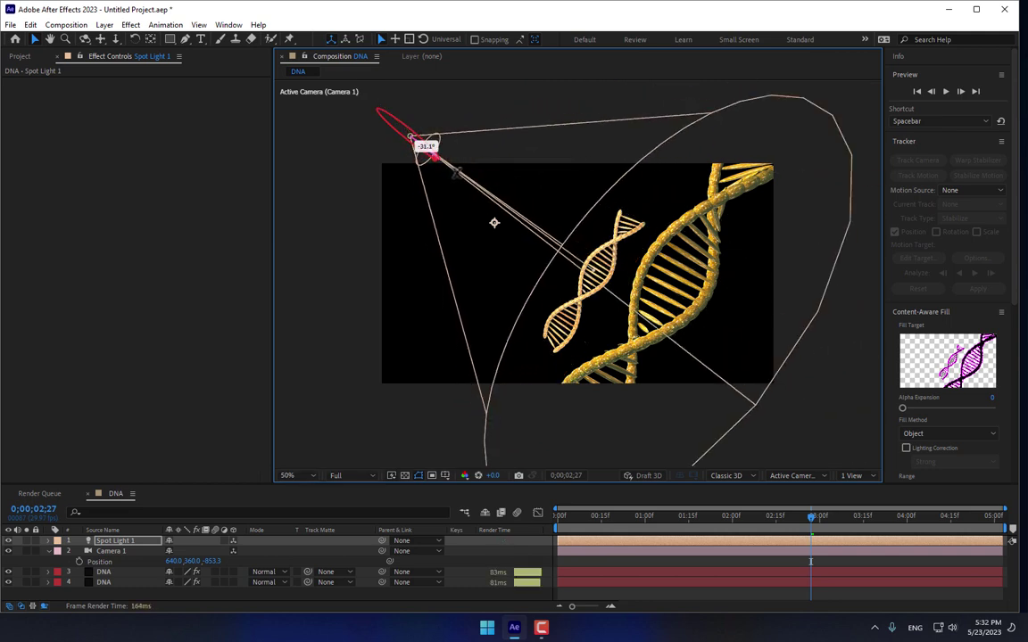
drag(426, 146, 425, 148)
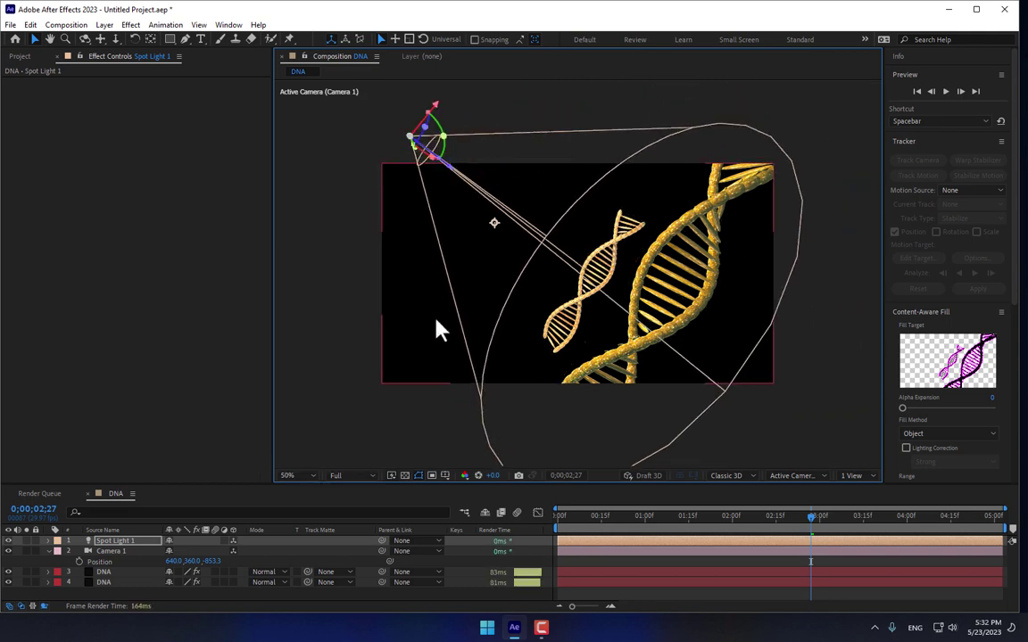
key(ctrl+y)
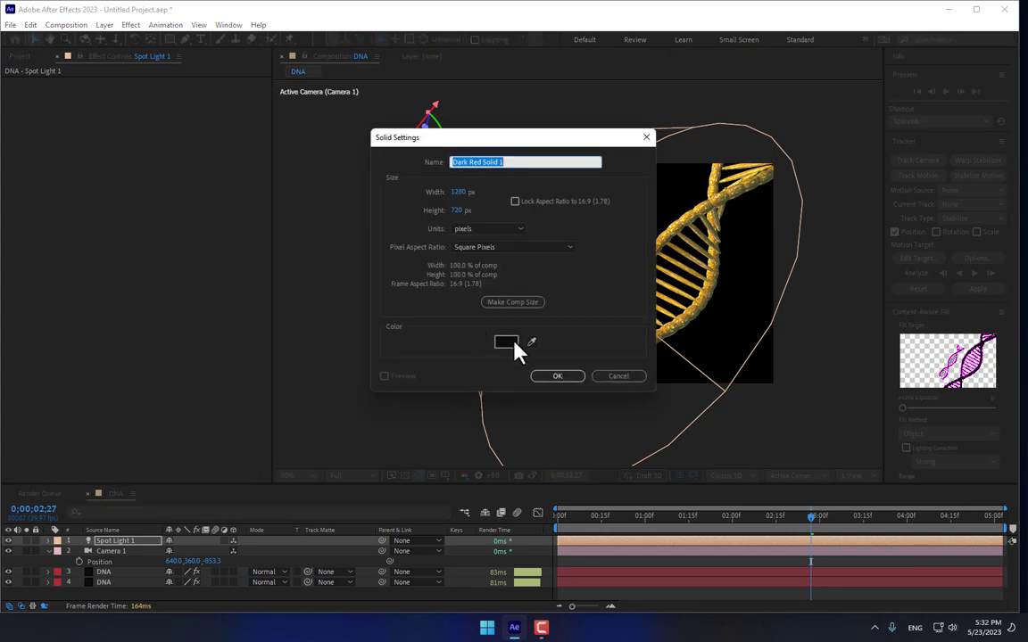
- Name the new solid BG and move it to the bottom of the layer stack
text(BG)
key(Return)
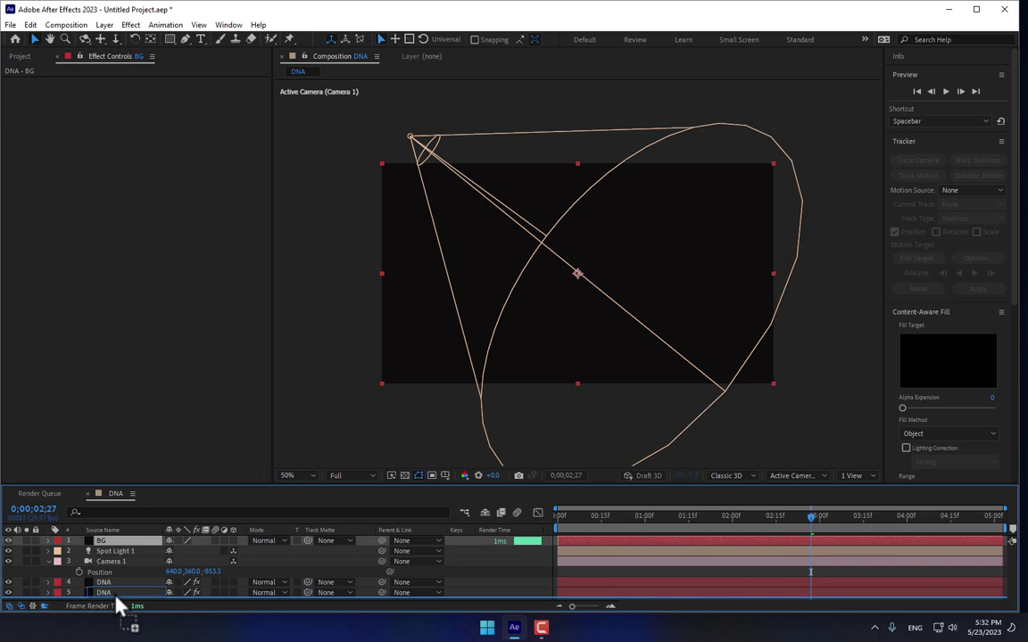
drag(109, 543, 138, 581)
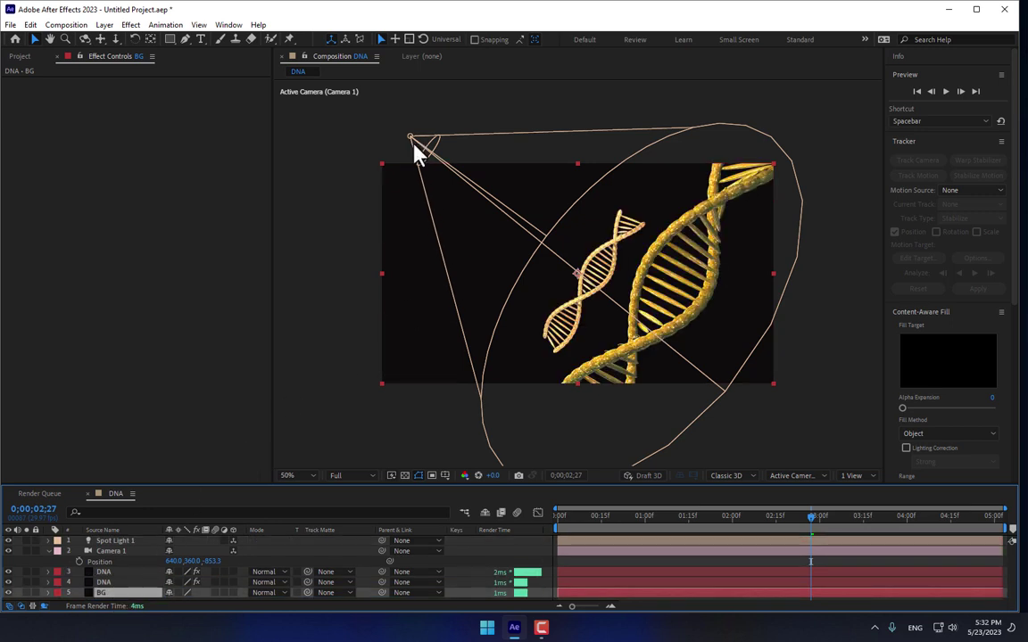
- Create a solid named Lux and apply RG Trapcode > Lux to it
right_click(466, 564)
mouse_move(543, 411)
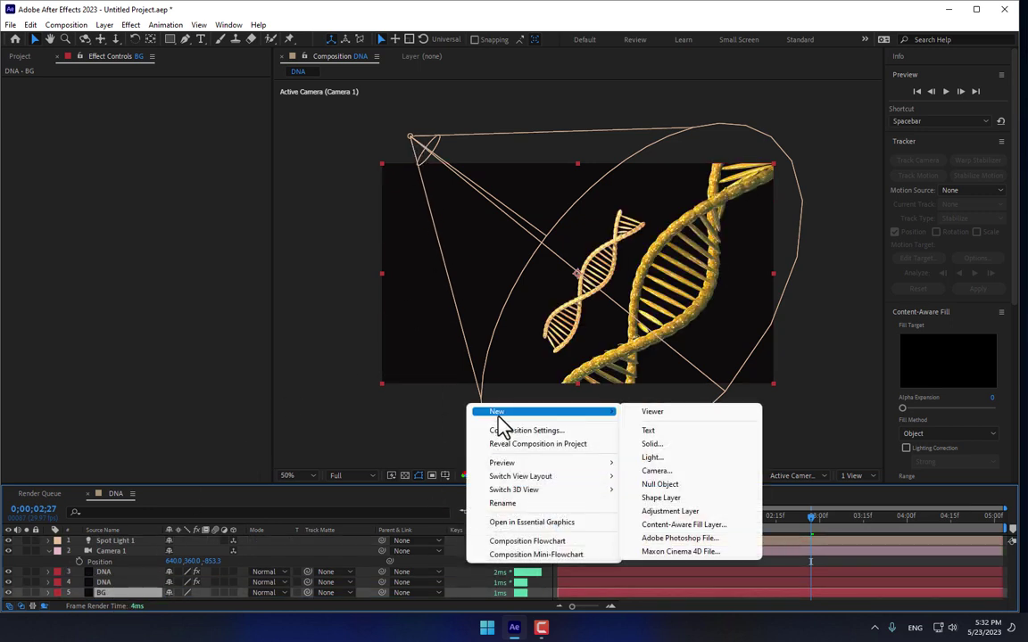
click(673, 446)
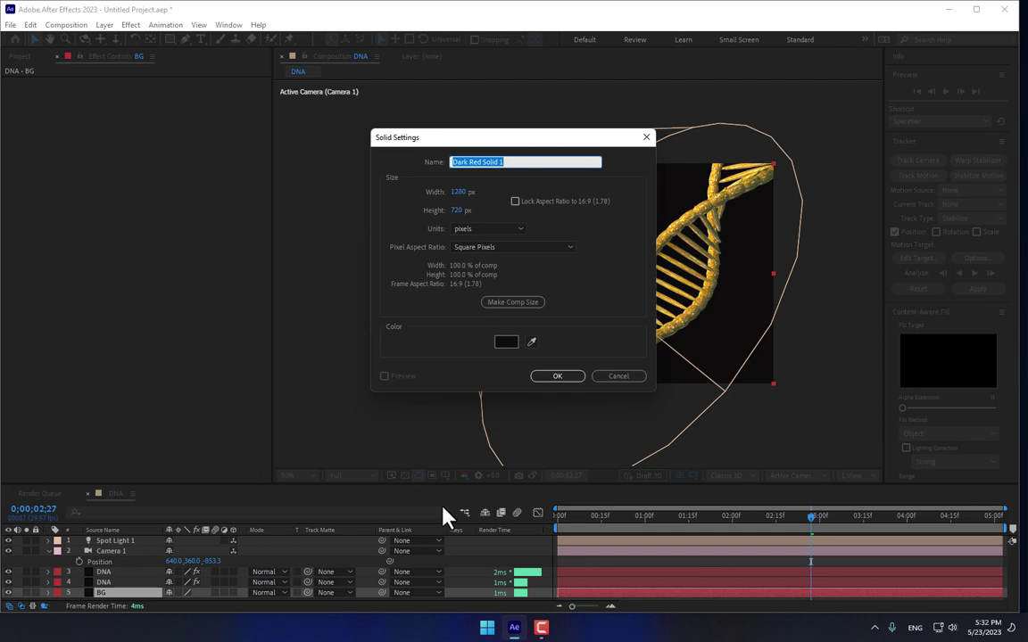
text(Lux)
key(Return)
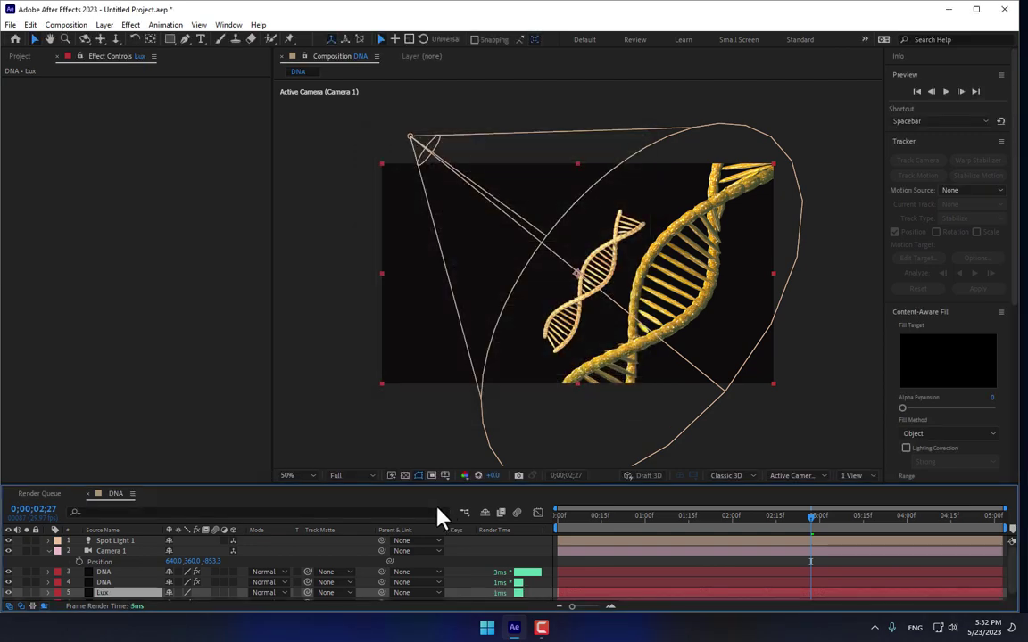
click(125, 25)
mouse_move(162, 326)
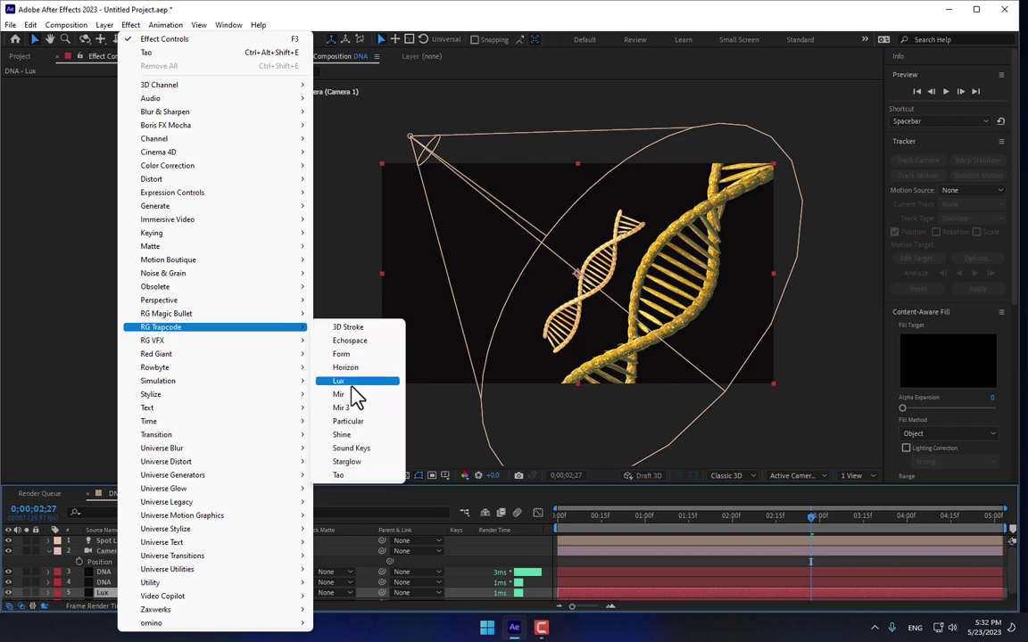
click(344, 382)
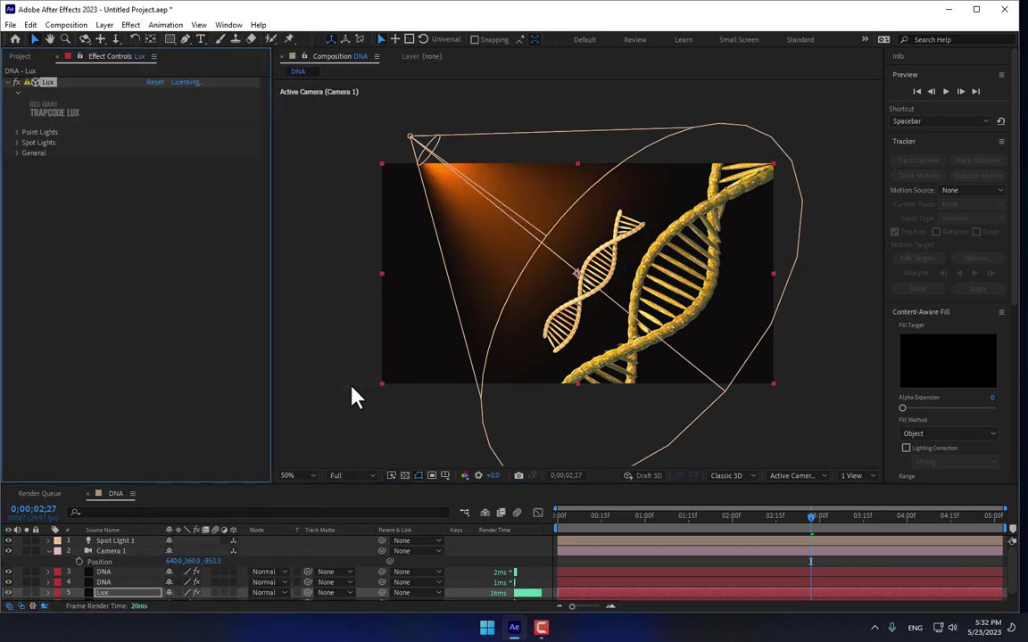
- Reposition Spot Light 1 toward the upper left of the composition
click(411, 139)
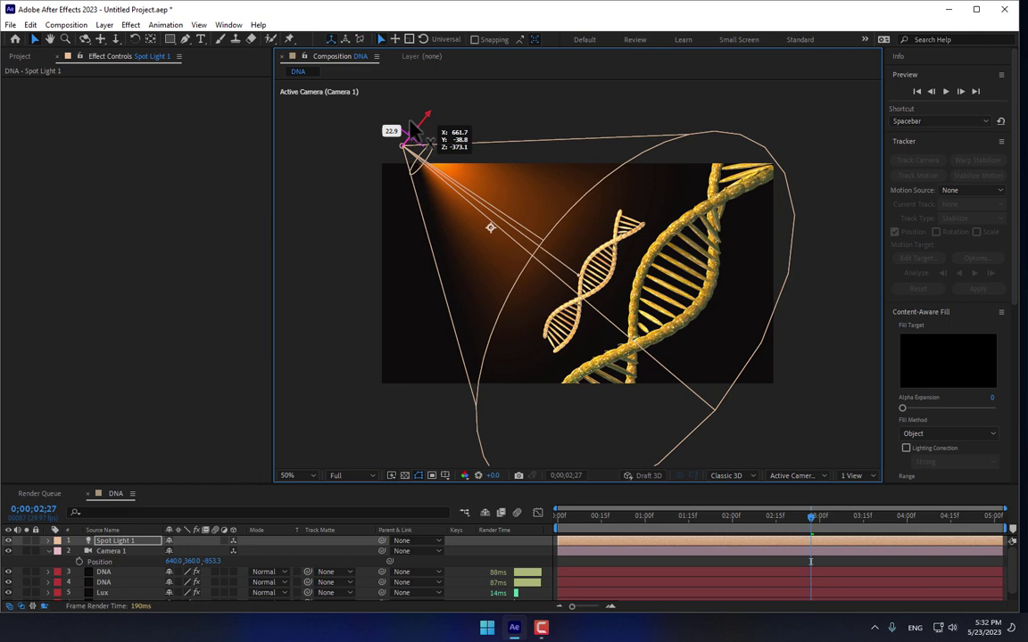
drag(411, 125, 384, 178)
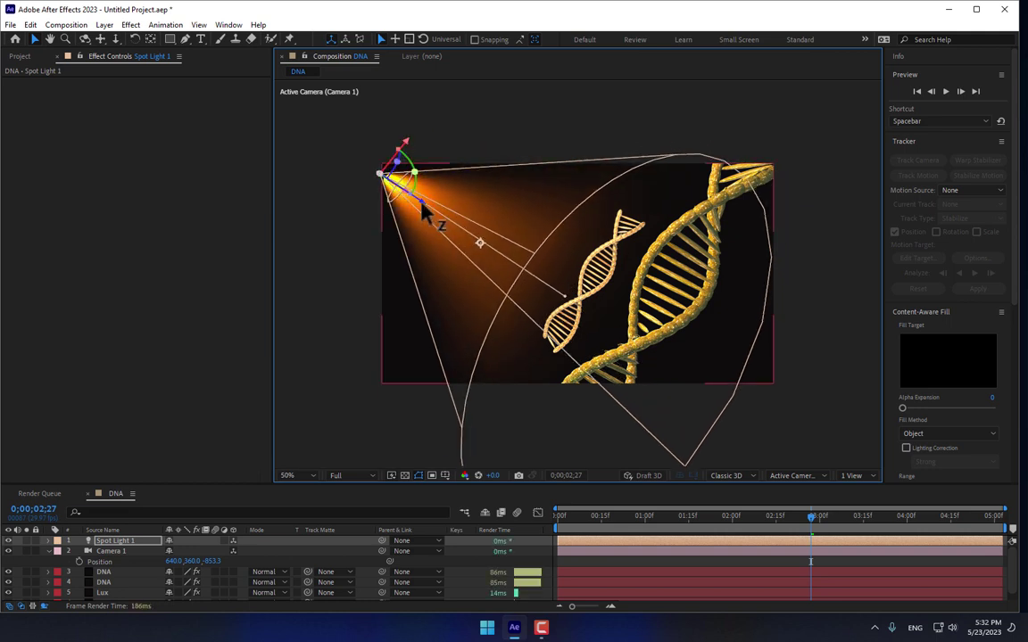
drag(422, 211, 368, 153)
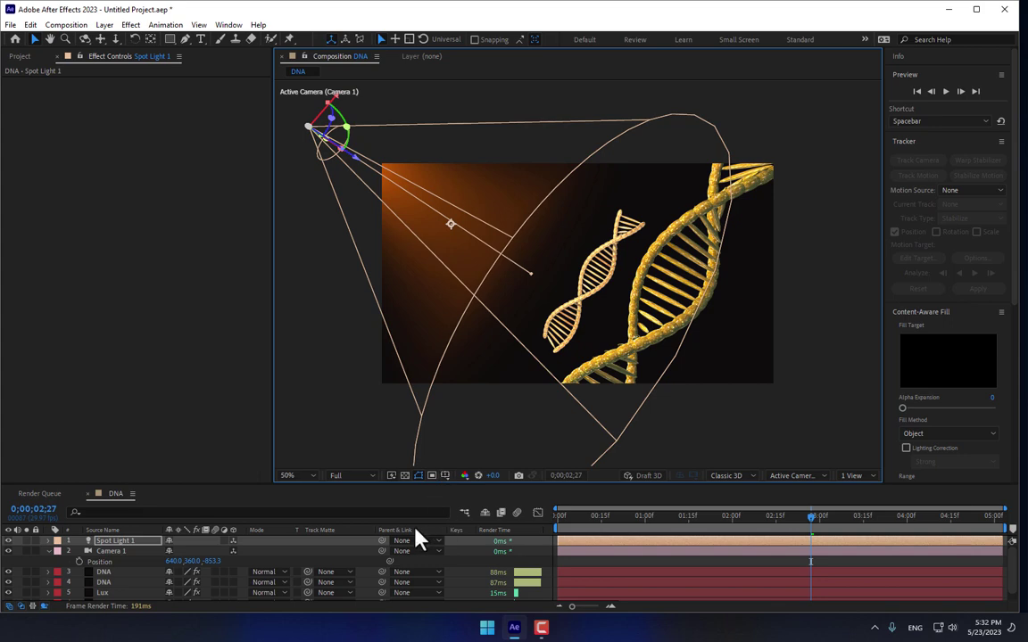
click(112, 543)
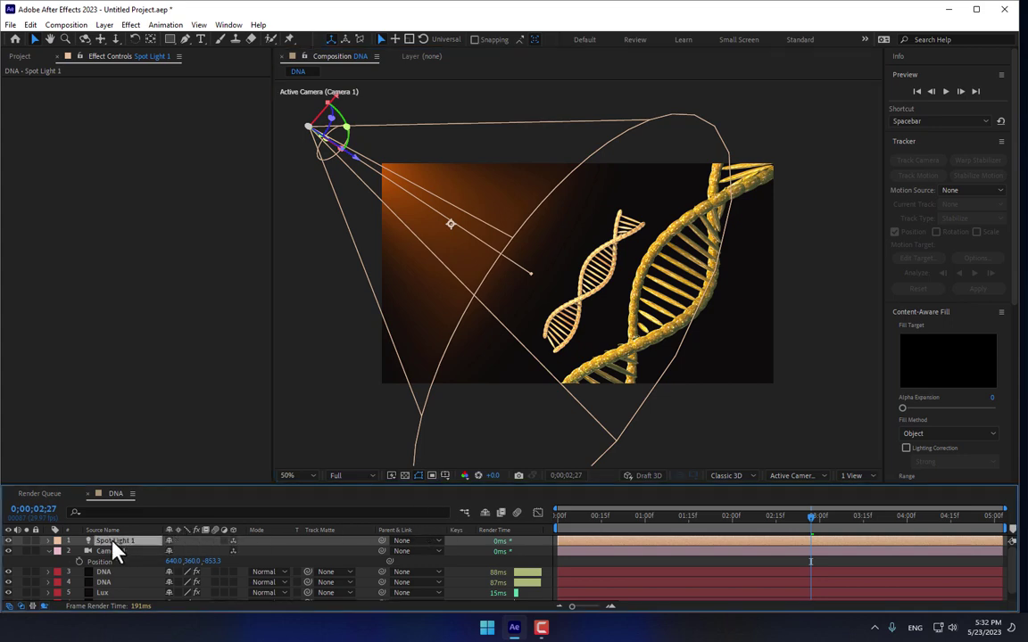
- Duplicate Spot Light 1 as Spot Light 2 and angle it down from the upper right
key(ctrl+d)
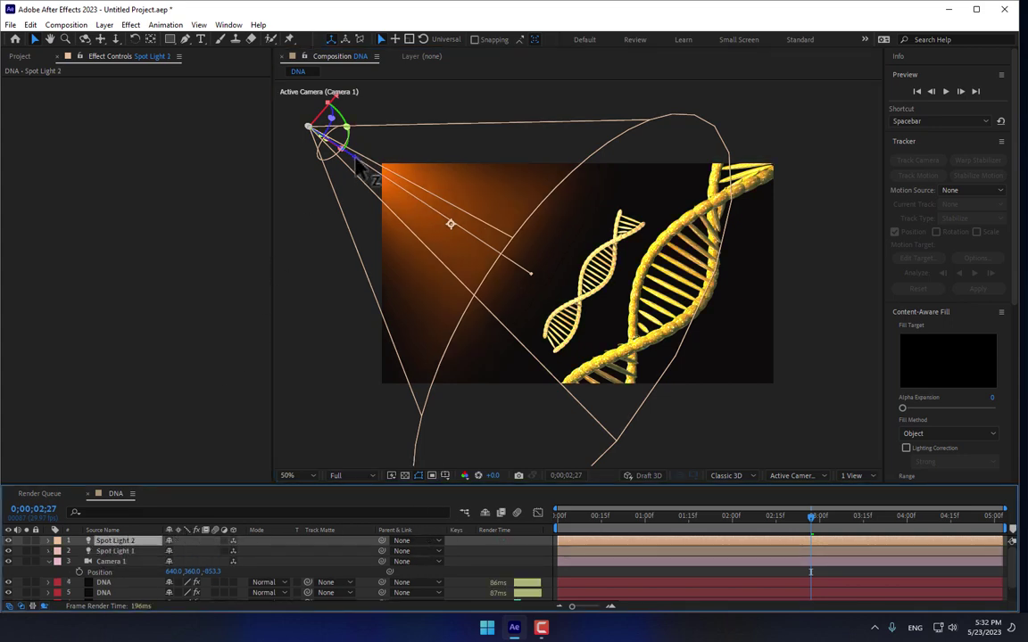
drag(356, 166, 519, 219)
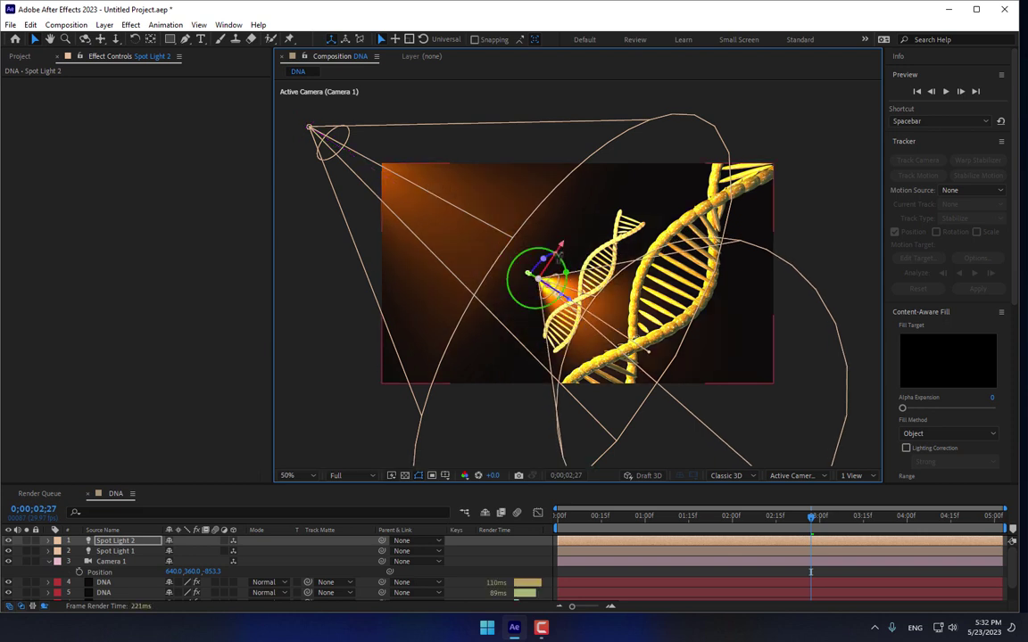
mouse_move(538, 279)
mouse_down()
mouse_move(730, 247)
mouse_move(709, 210)
mouse_move(701, 263)
mouse_move(763, 179)
mouse_move(788, 178)
mouse_up()
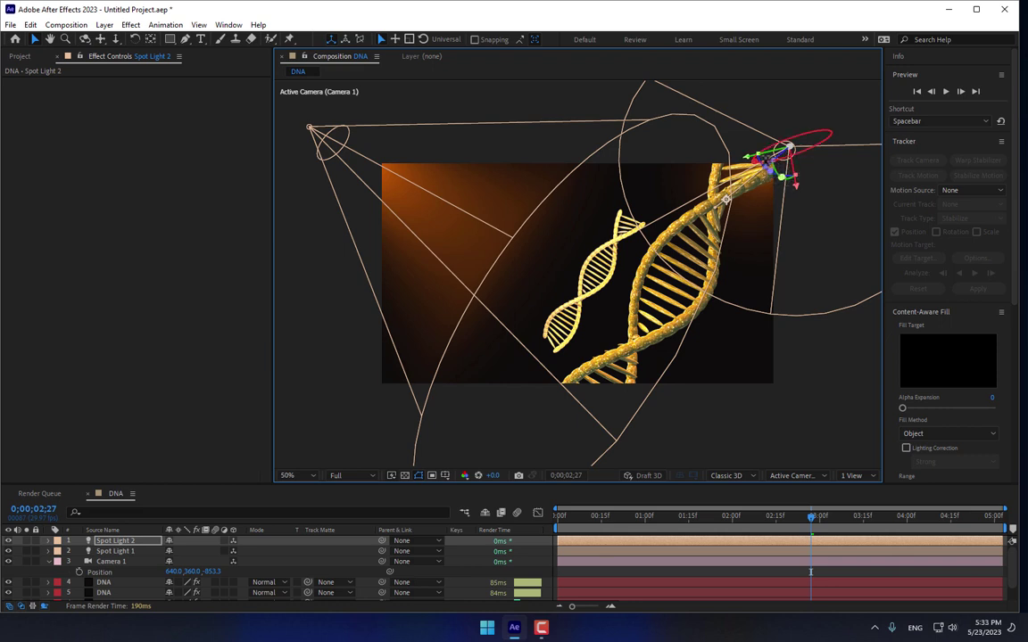
drag(825, 136, 786, 147)
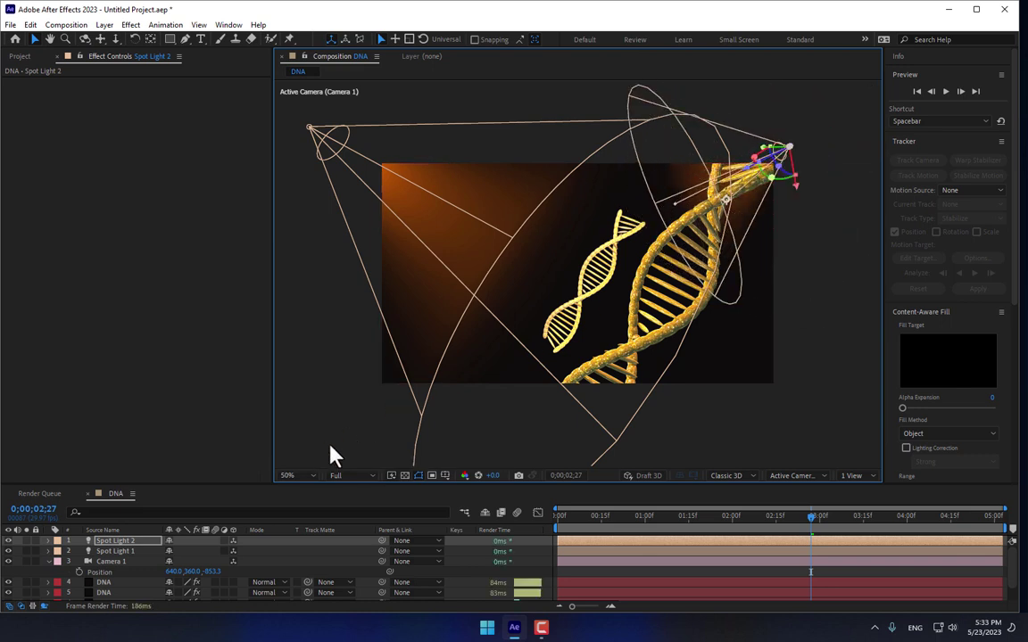
- Raise Spot Light 2's Intensity to about 484%
key(t)
drag(175, 562, 191, 561)
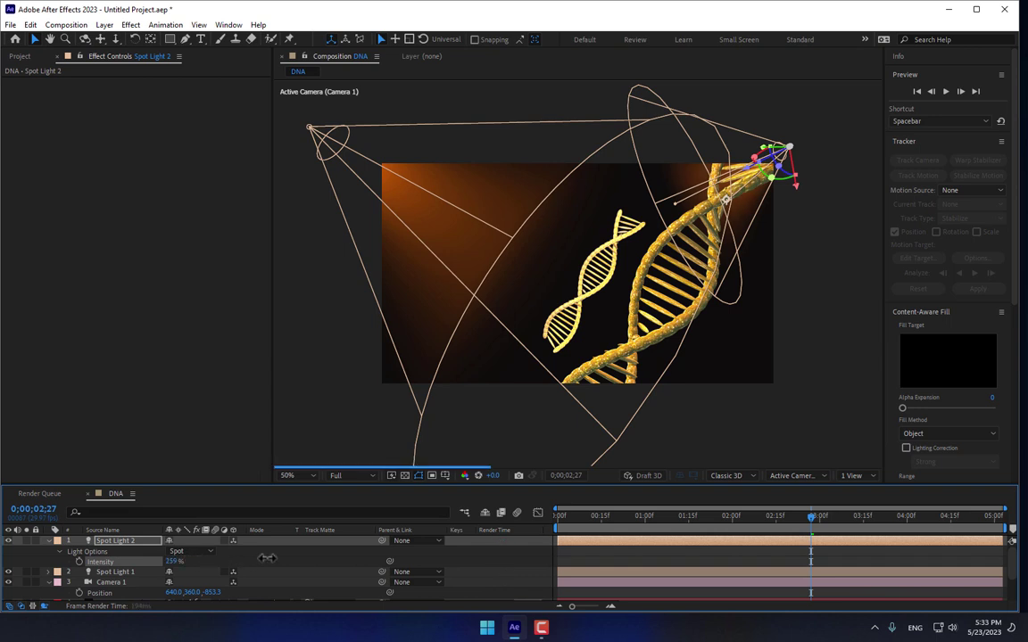
drag(268, 558, 381, 541)
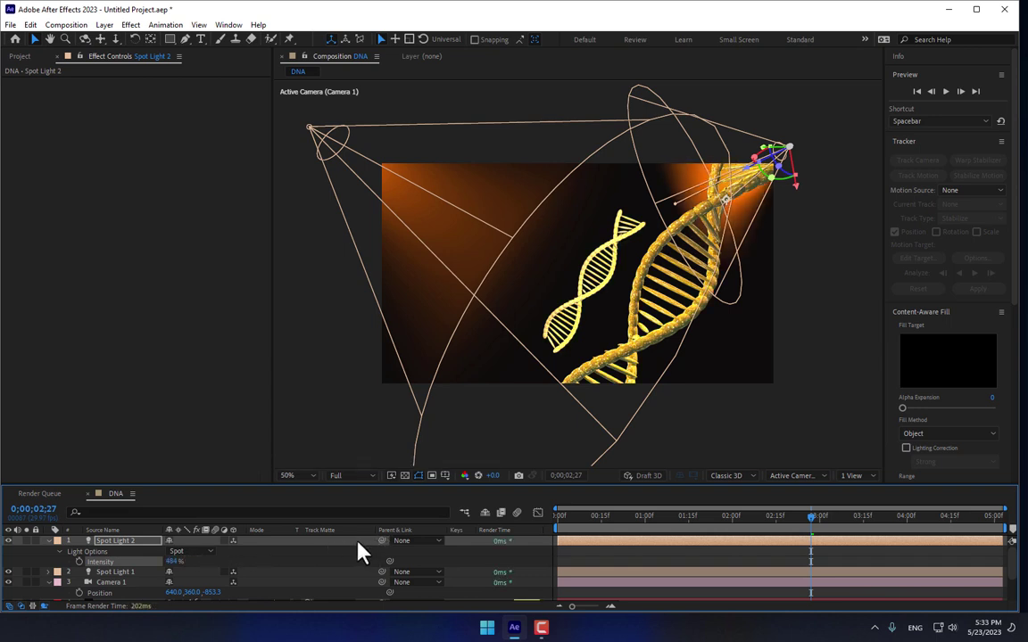
- Set Spot Light 2's colour to a golden orange, hue about 37° (FF9C00)
double_click(357, 543)
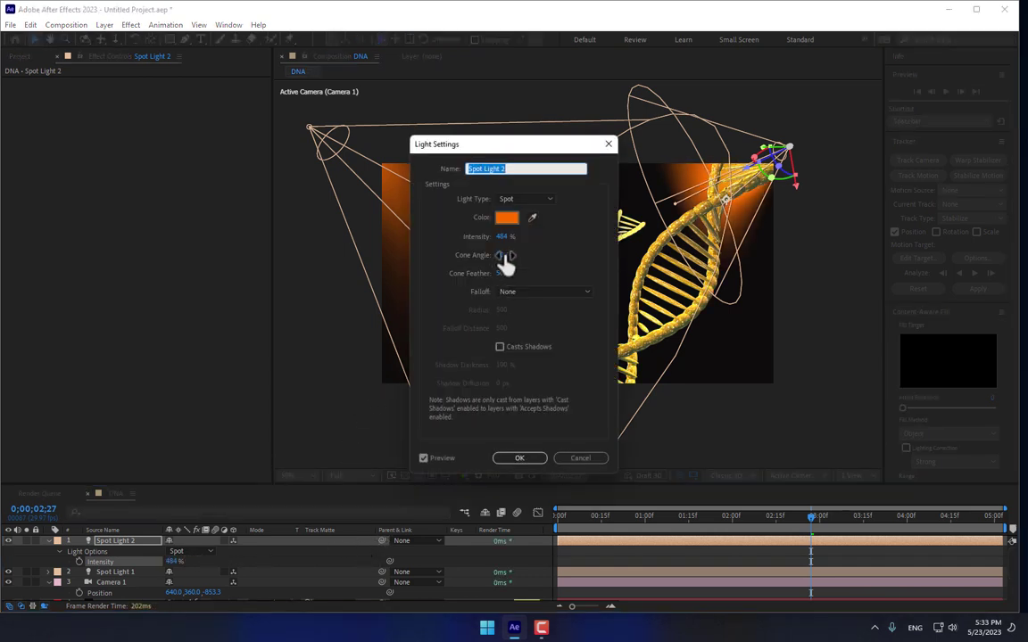
click(506, 219)
click(368, 284)
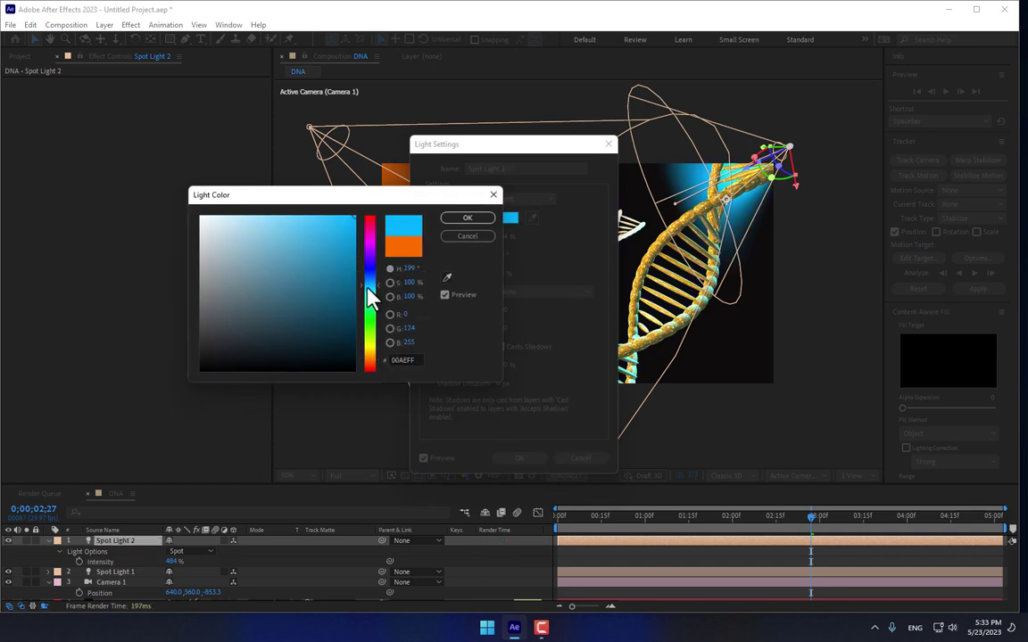
mouse_move(367, 287)
mouse_down()
mouse_move(374, 244)
mouse_move(369, 372)
mouse_move(366, 300)
mouse_move(373, 361)
mouse_up()
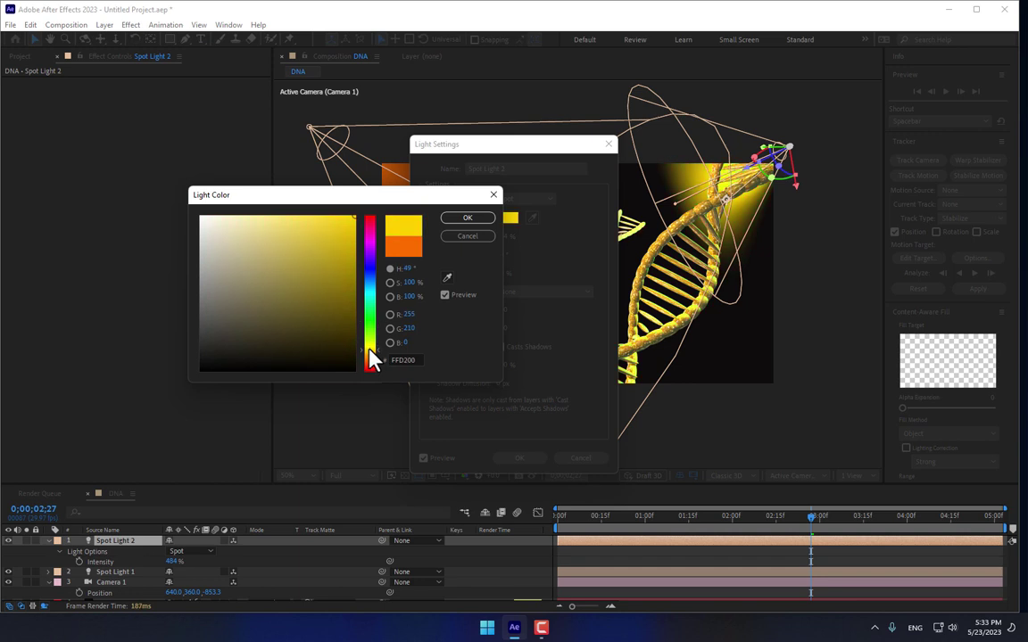
drag(369, 350, 369, 357)
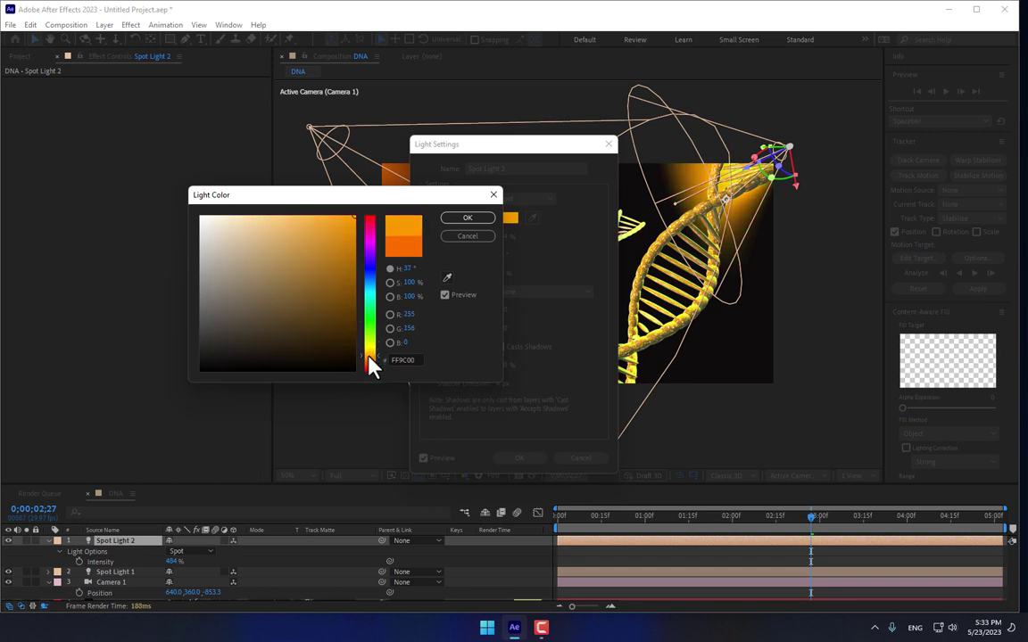
click(468, 238)
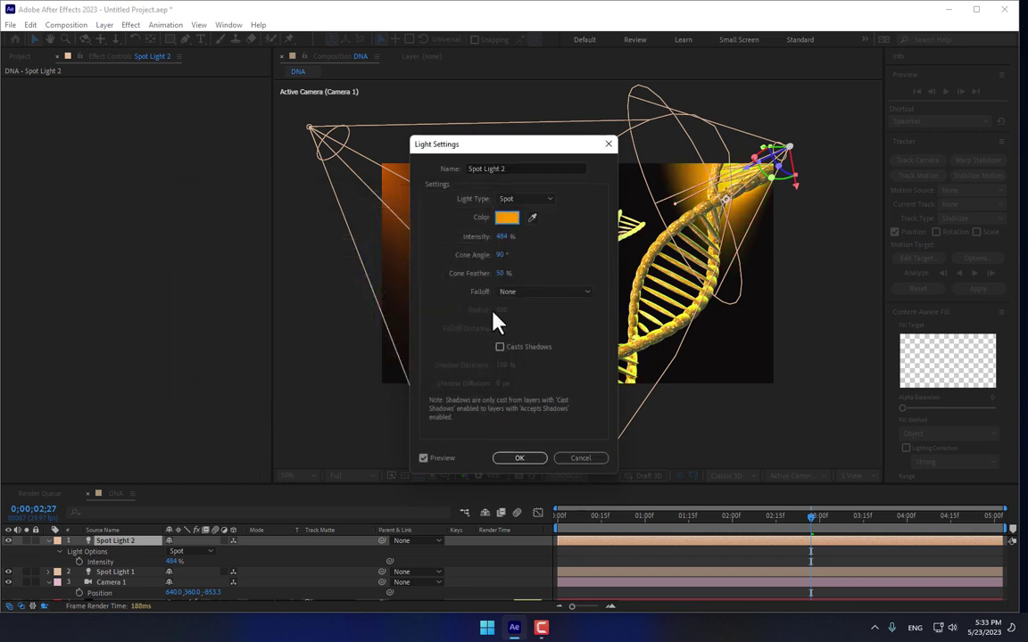
- Change Spot Light 1's colour to purple (6C00FF) in its light settings
click(513, 458)
click(116, 572)
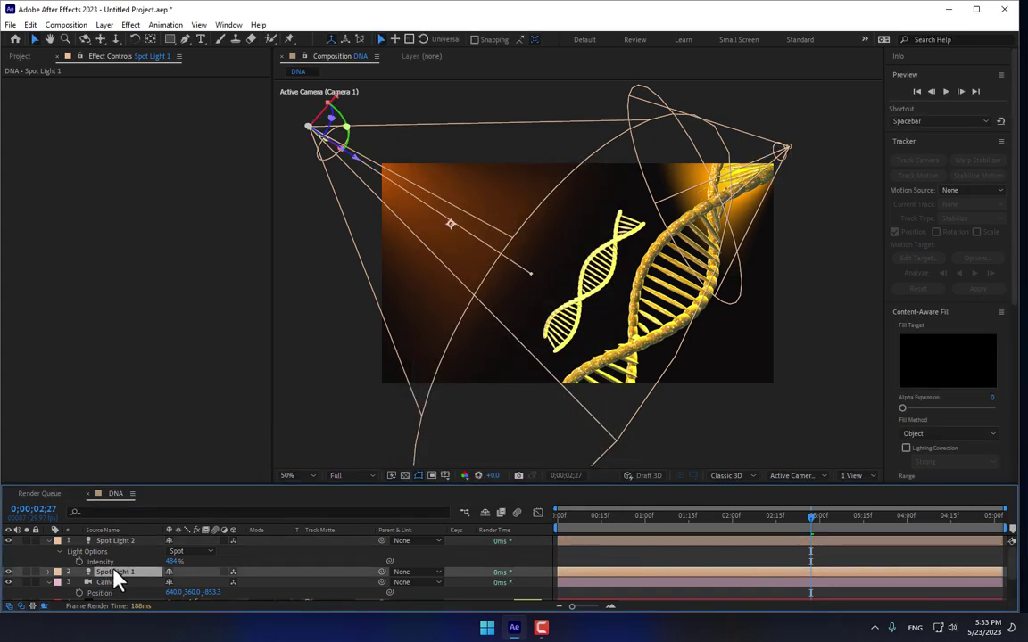
double_click(122, 573)
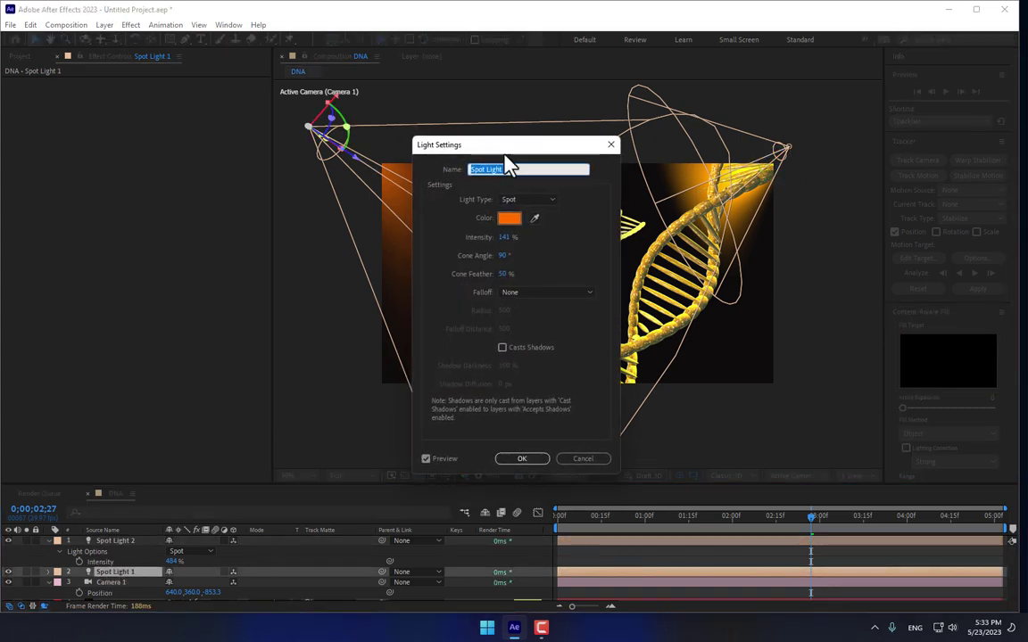
drag(507, 145, 813, 190)
click(815, 263)
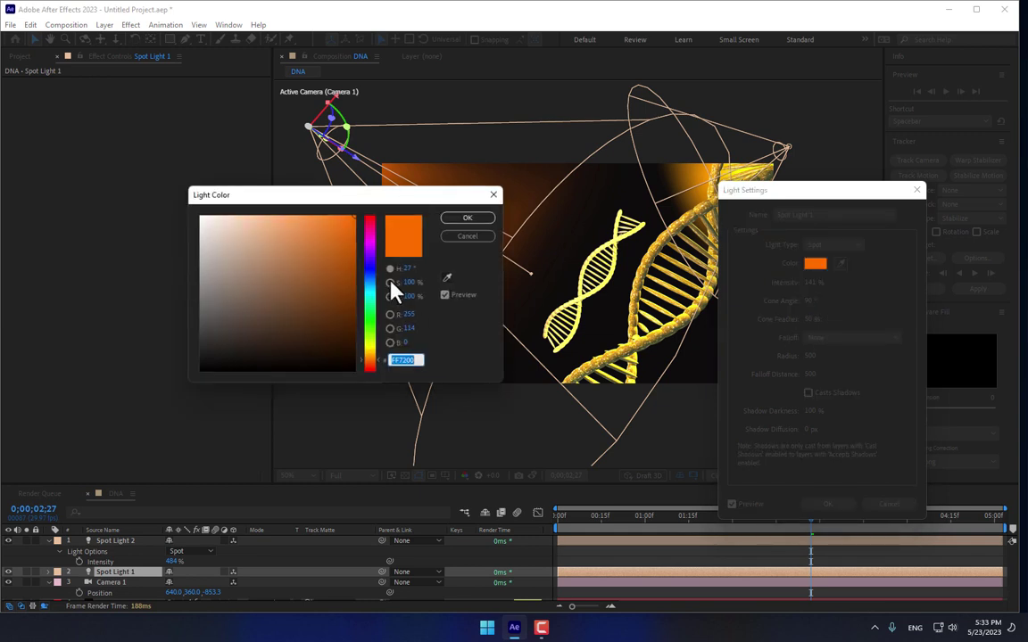
drag(380, 190, 762, 337)
mouse_move(759, 406)
mouse_down()
mouse_move(758, 395)
mouse_move(752, 464)
mouse_move(759, 401)
mouse_up()
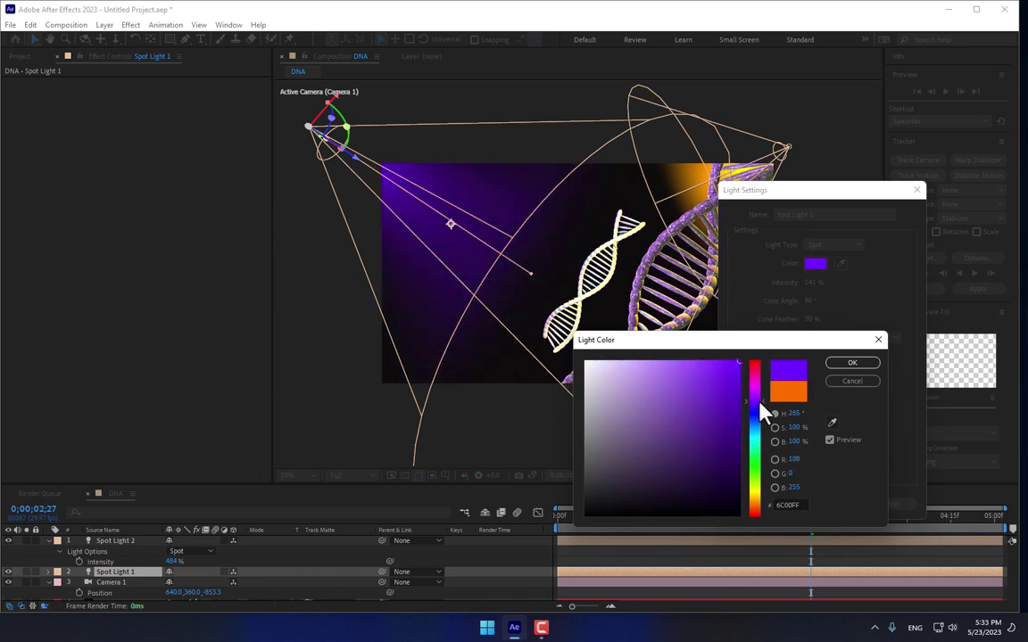
click(842, 363)
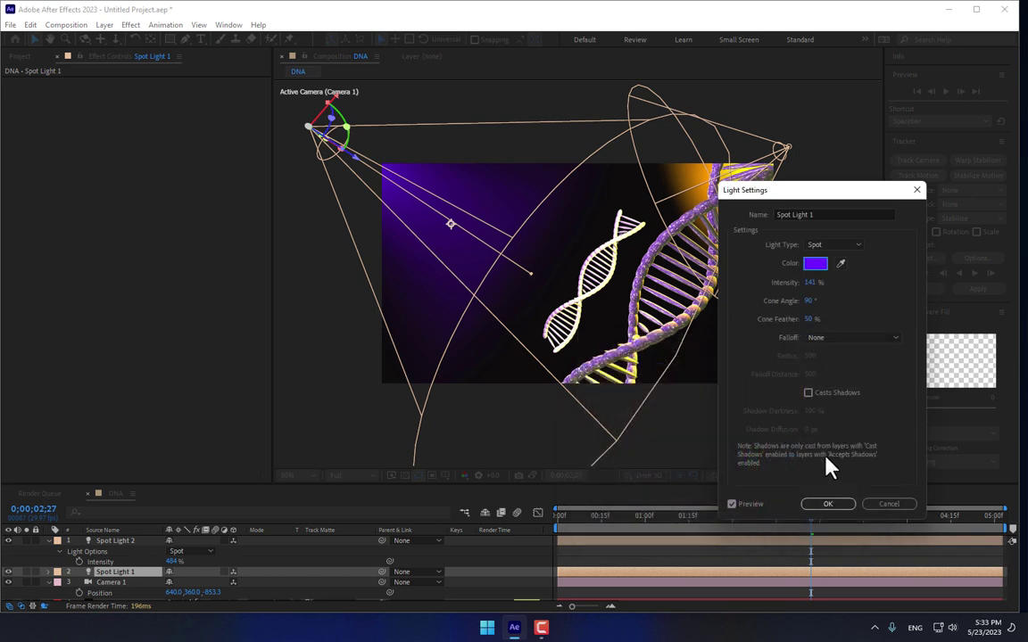
click(822, 505)
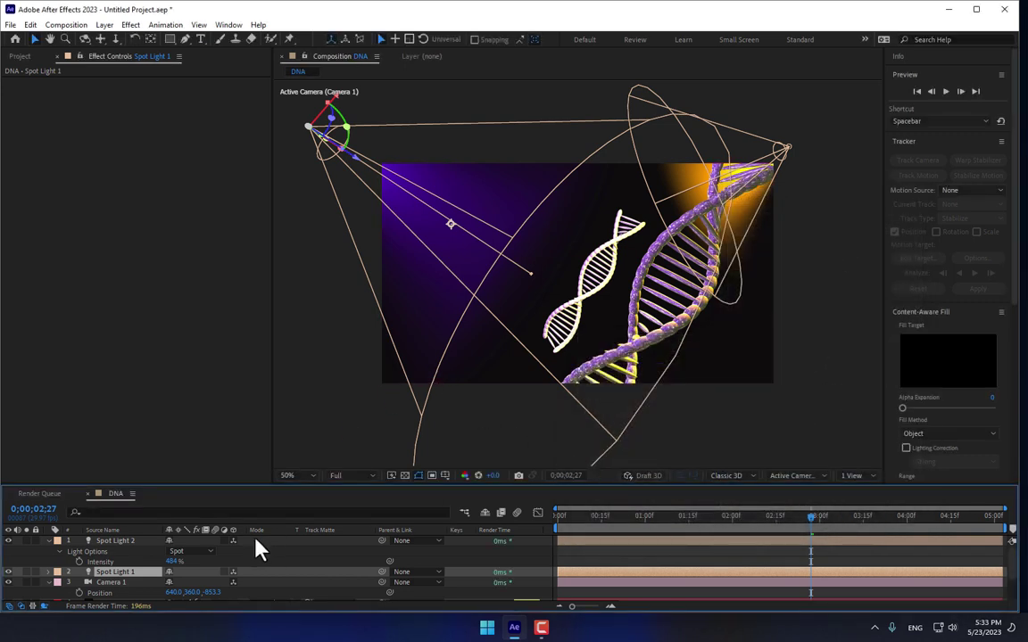
- Move the Lux layer to the top of the stack and shift Spot Light 2 up-right
key(u)
key(u)
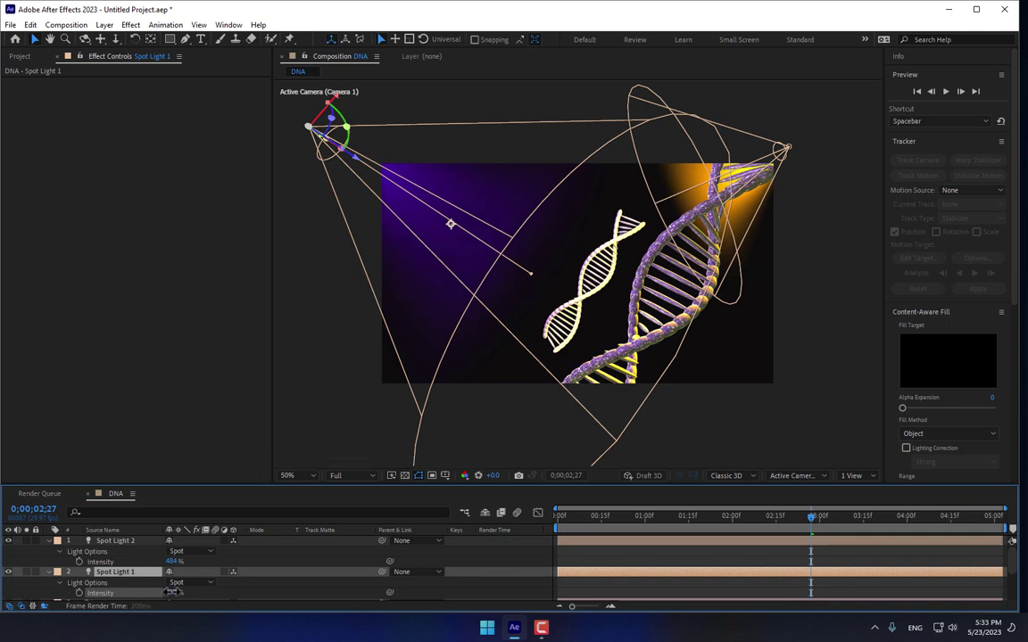
click(112, 530)
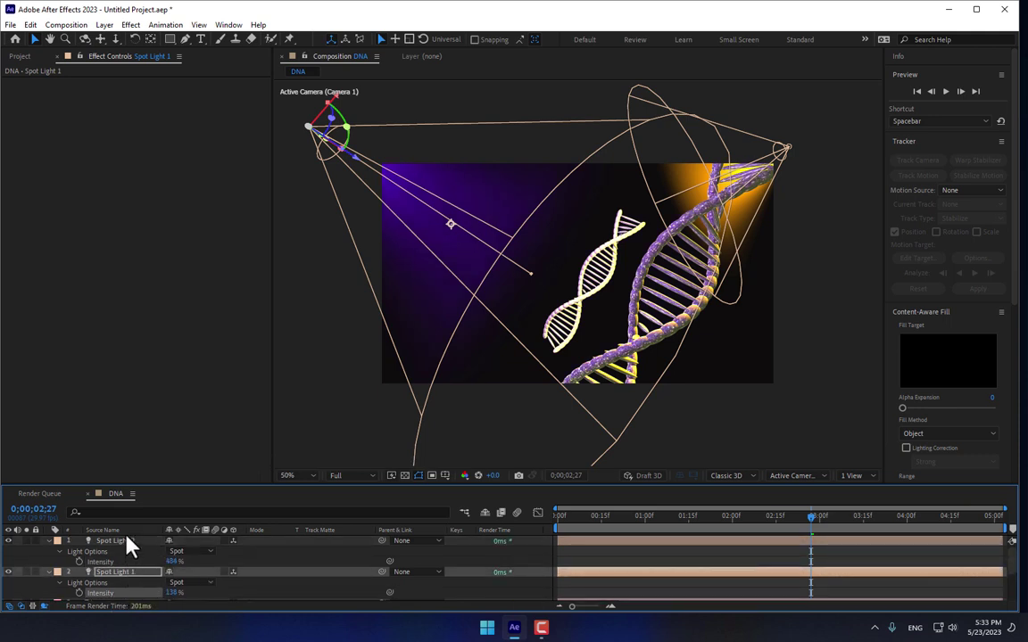
scroll(133, 568, down, 2)
click(126, 574)
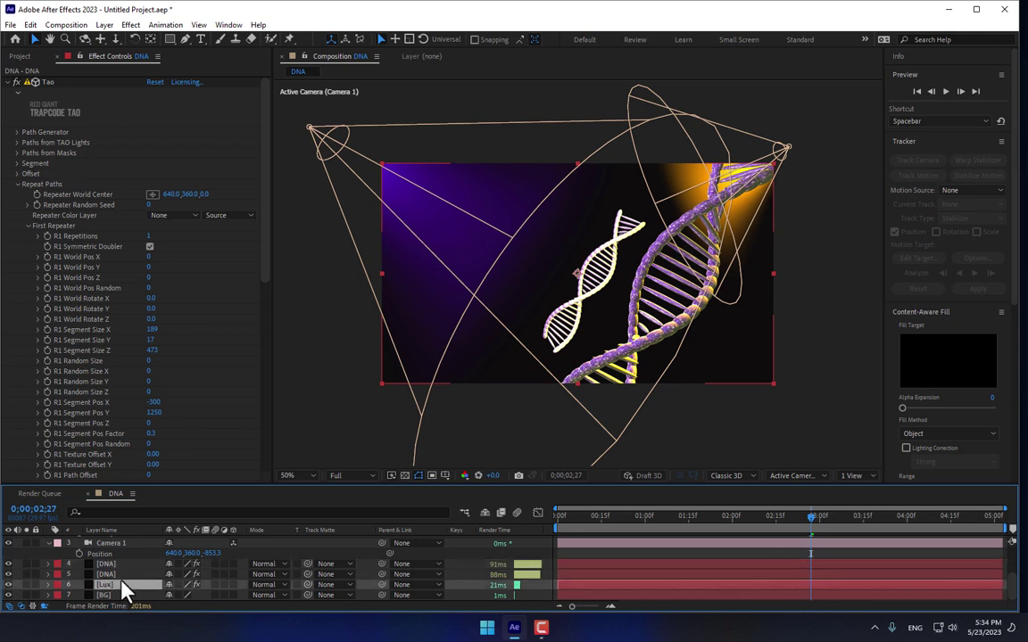
click(122, 584)
drag(122, 587, 135, 542)
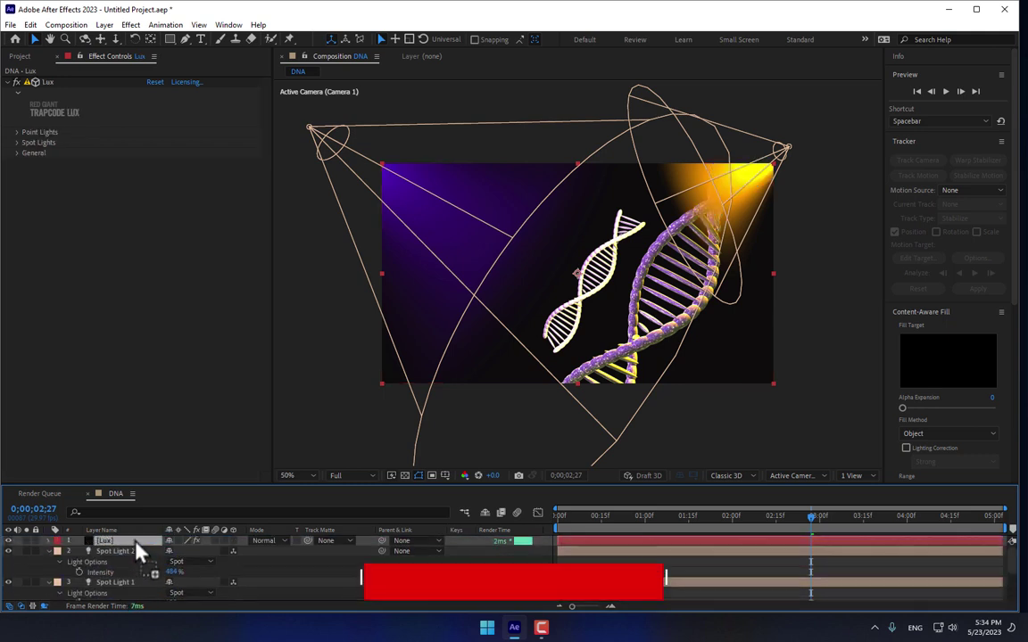
click(785, 161)
mouse_move(781, 172)
mouse_down()
mouse_move(808, 162)
mouse_move(799, 158)
mouse_up()
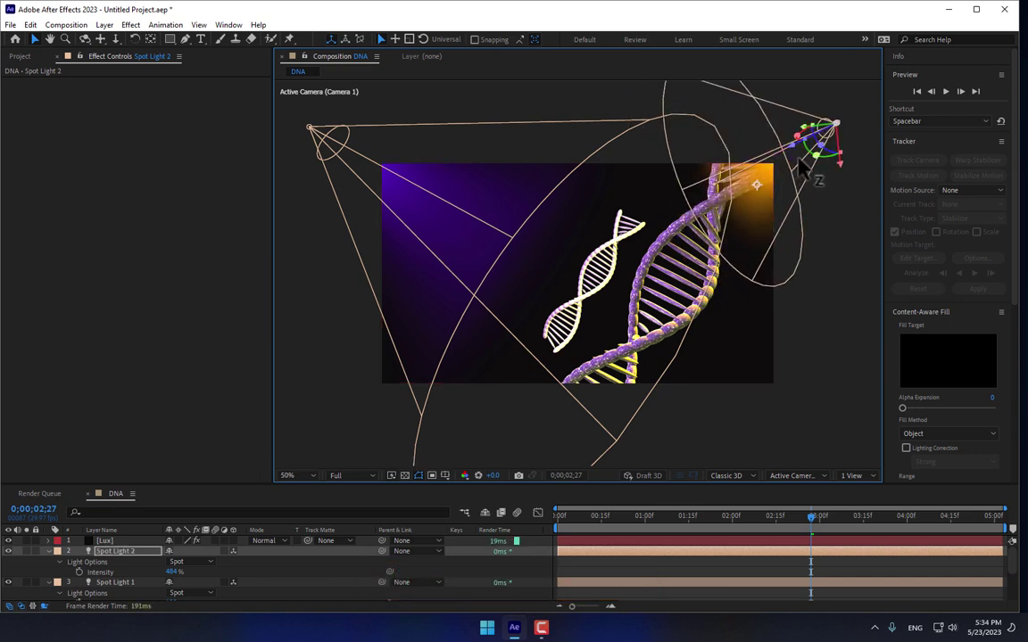
- In Lux's Spot Lights settings, set Start Distance 0, Reach 690 and Intensity 73
click(111, 541)
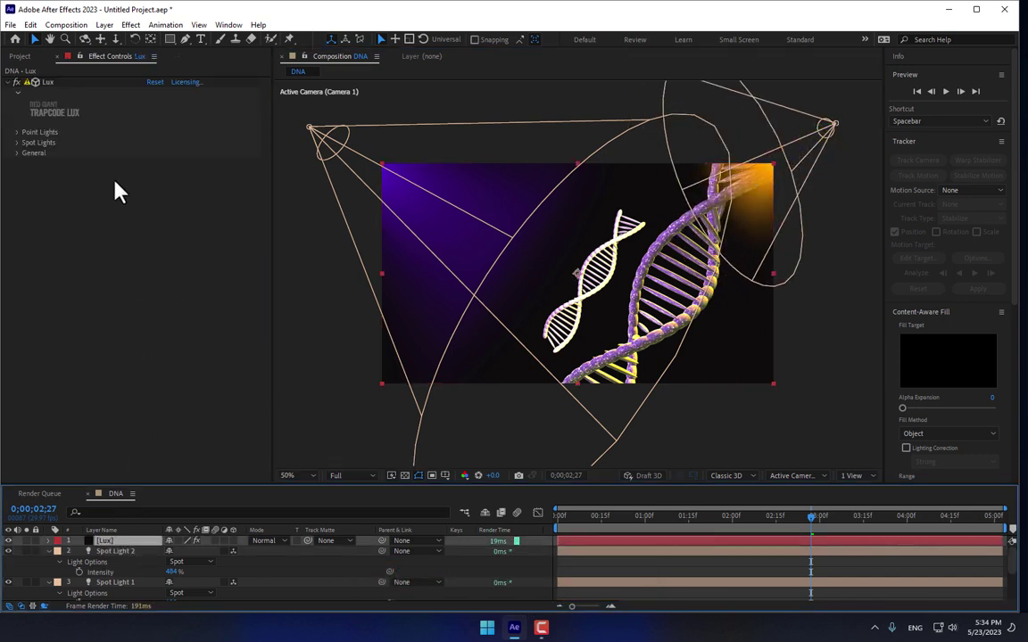
click(18, 143)
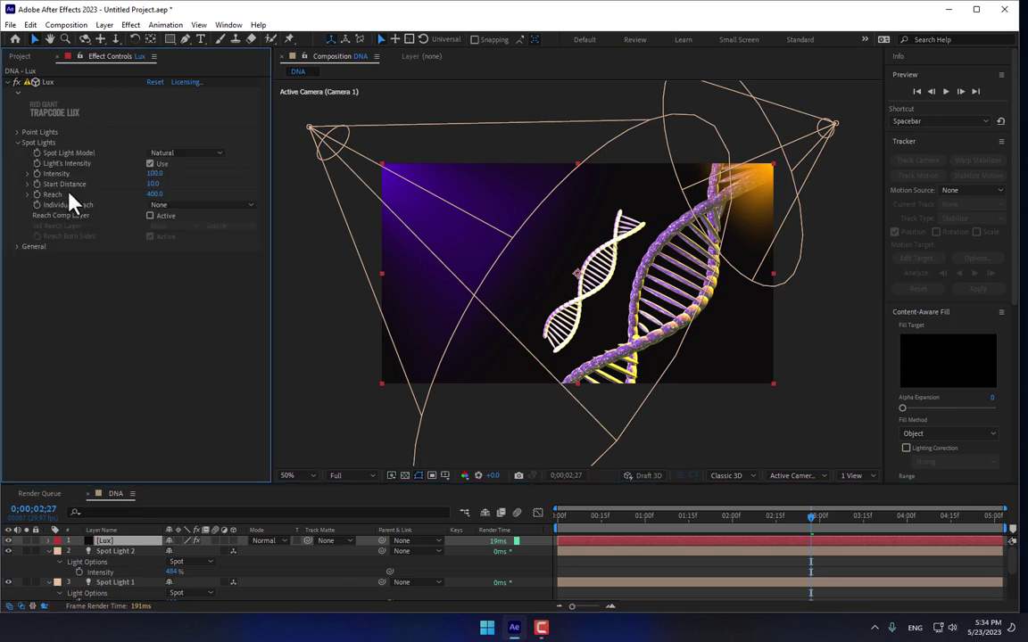
click(160, 172)
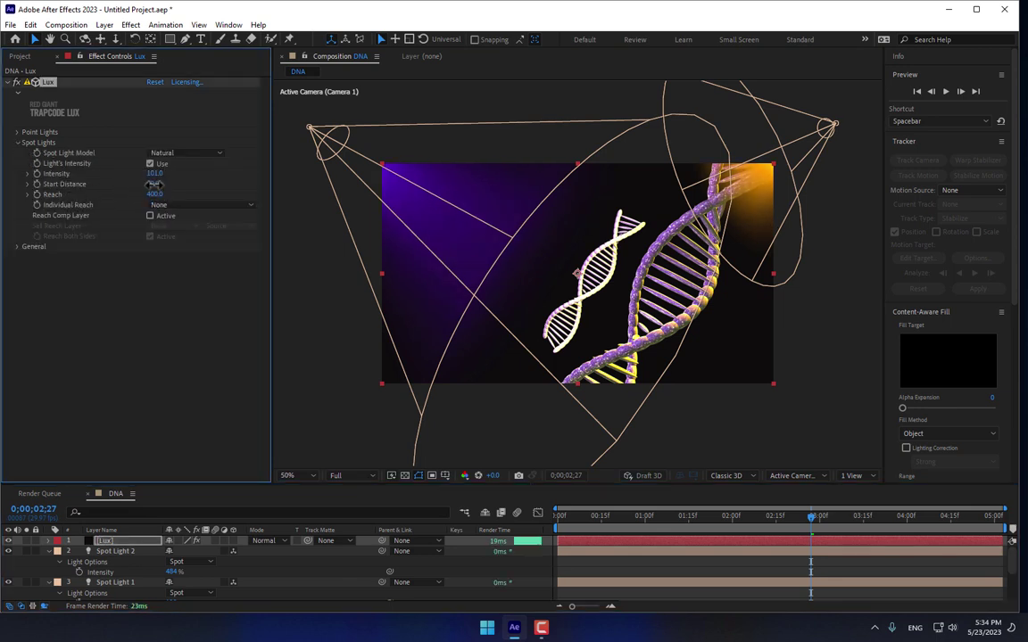
mouse_move(154, 183)
mouse_down()
mouse_move(143, 200)
mouse_move(179, 196)
mouse_up()
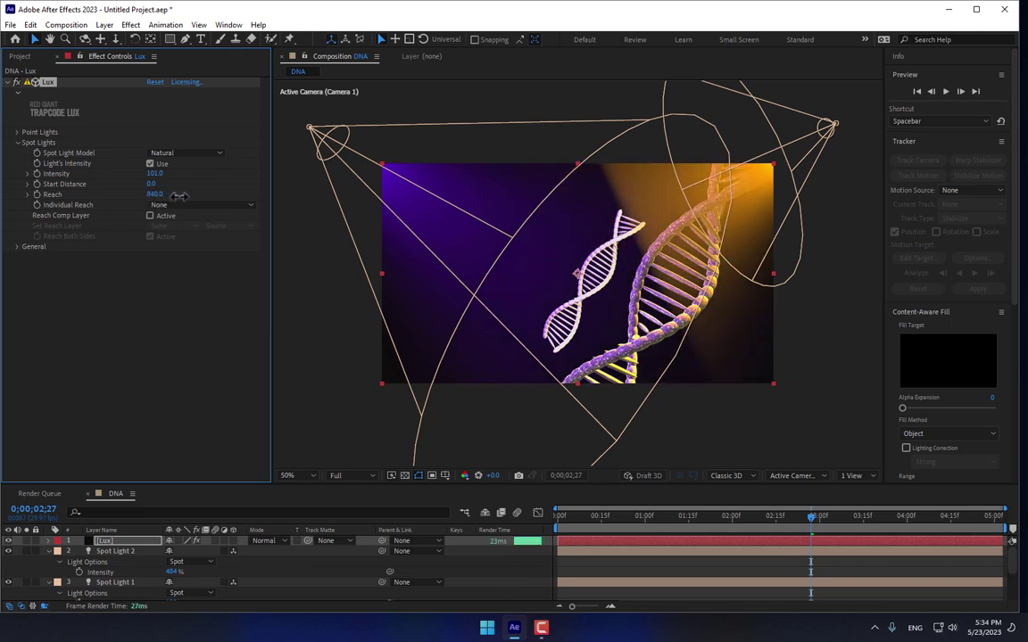
mouse_move(178, 195)
mouse_down()
mouse_move(165, 205)
mouse_move(145, 183)
mouse_up()
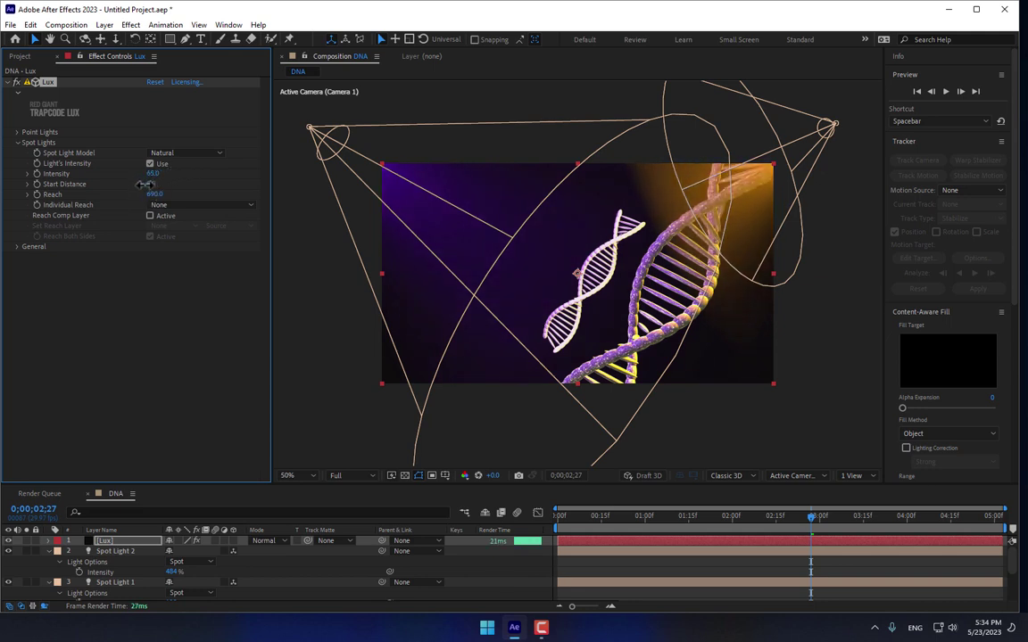
scroll(184, 580, down, 3)
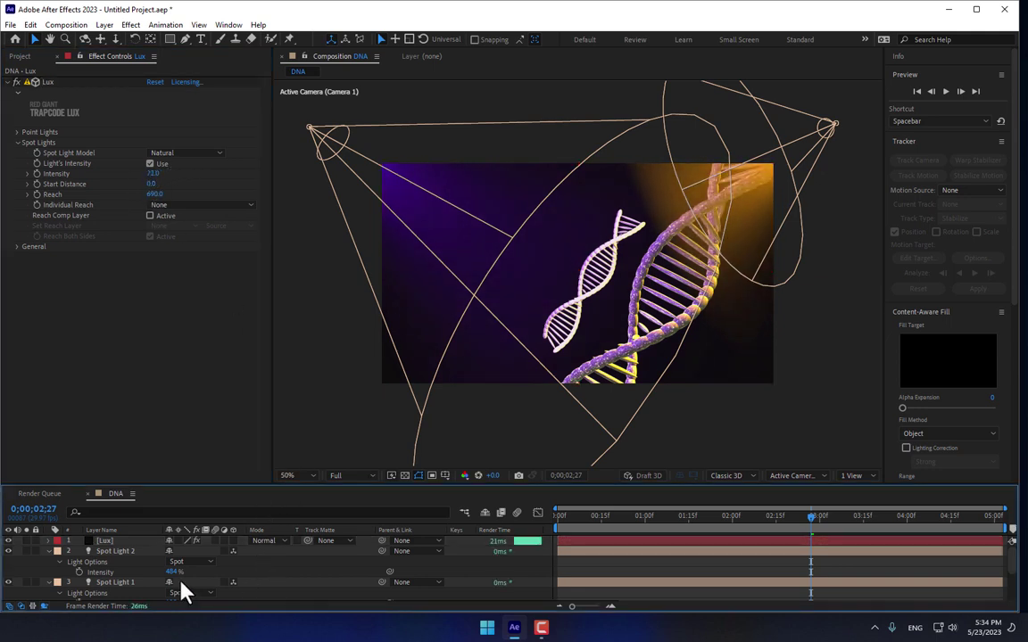
- Select the large DNA helix layer and briefly toggle its visibility off and on
click(111, 585)
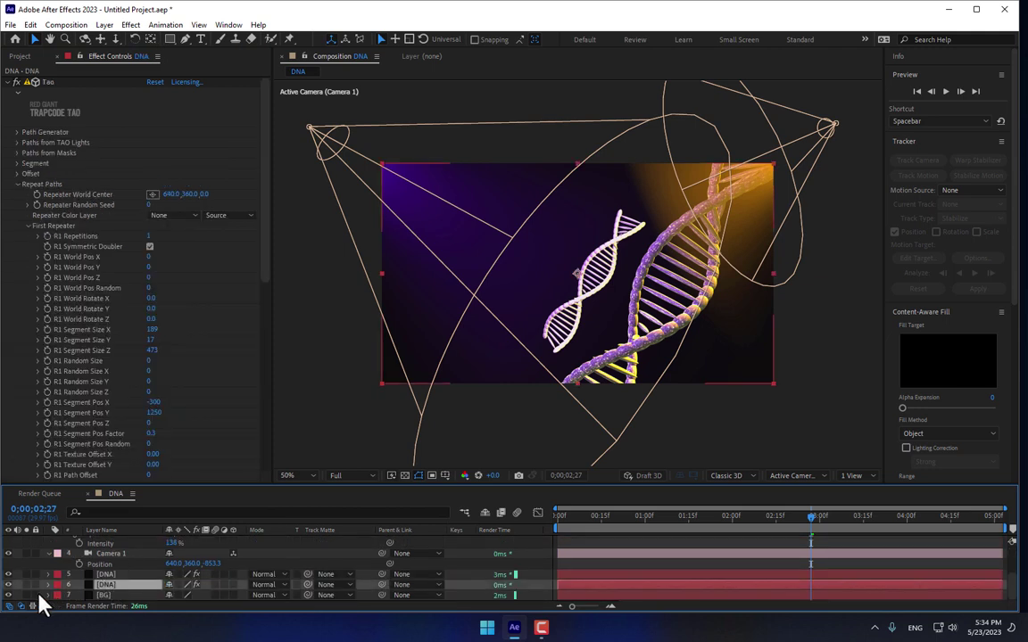
click(8, 585)
click(8, 585)
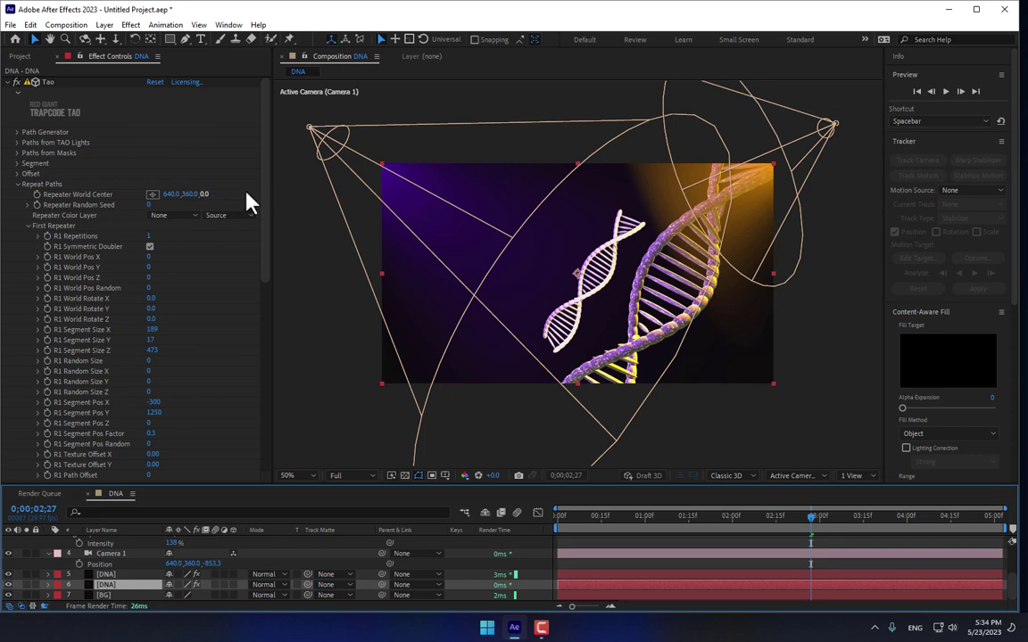
scroll(238, 362, down, 6)
scroll(238, 392, down, 3)
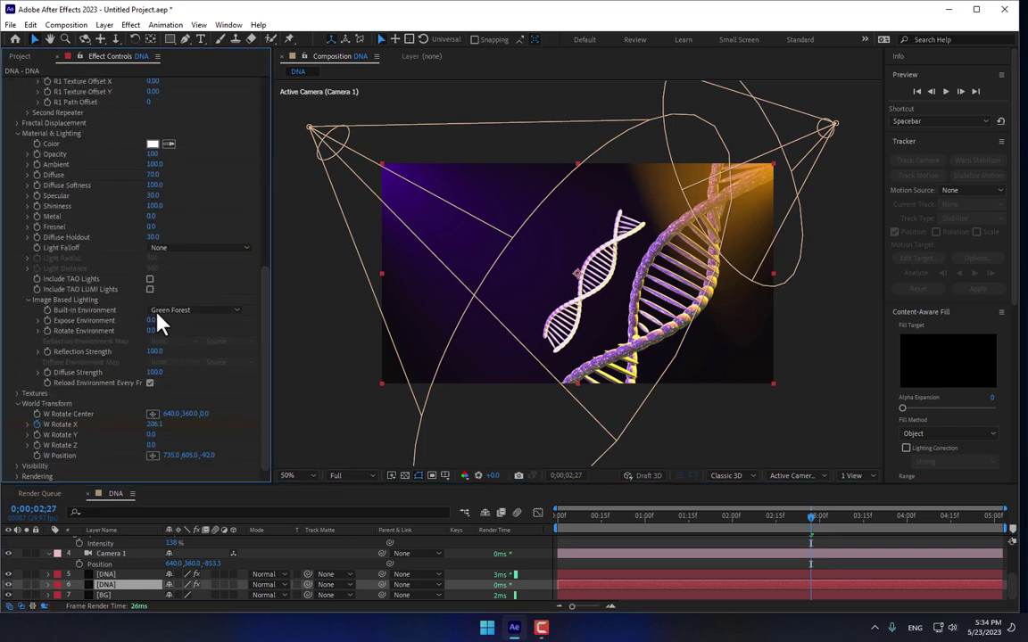
- Try the Sunset Field, Dark Industrial, Church Interior and Green Forest built-in environments
click(191, 314)
click(198, 336)
click(189, 311)
click(184, 350)
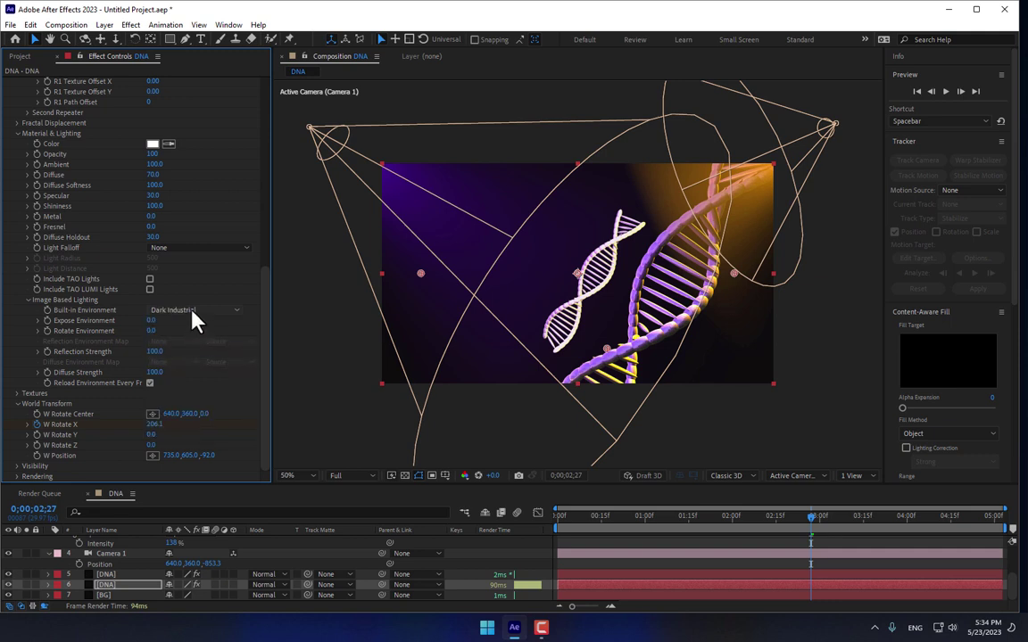
click(191, 311)
click(187, 361)
click(196, 319)
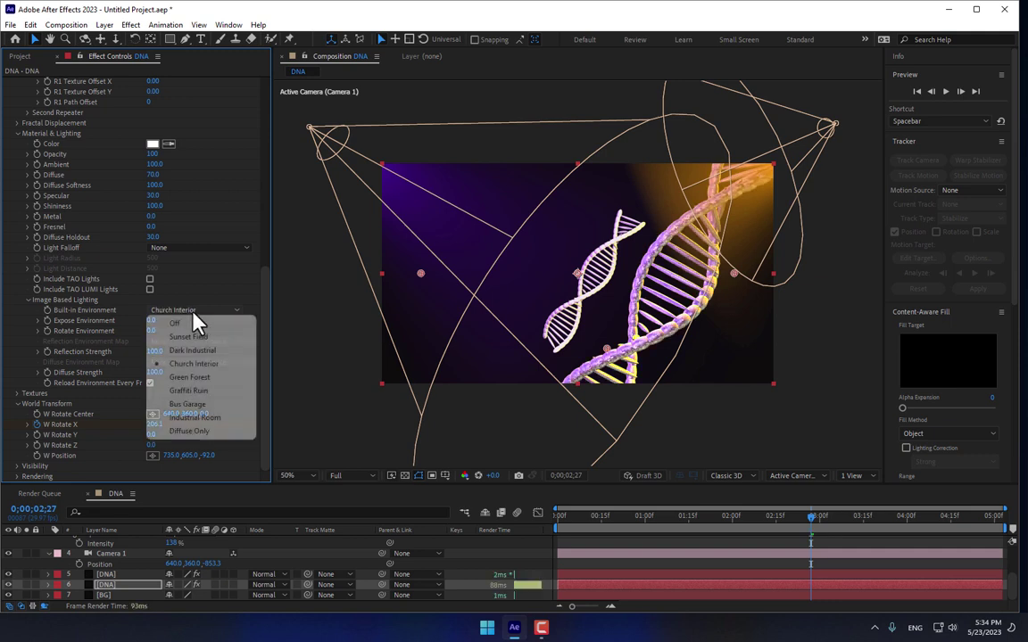
click(228, 379)
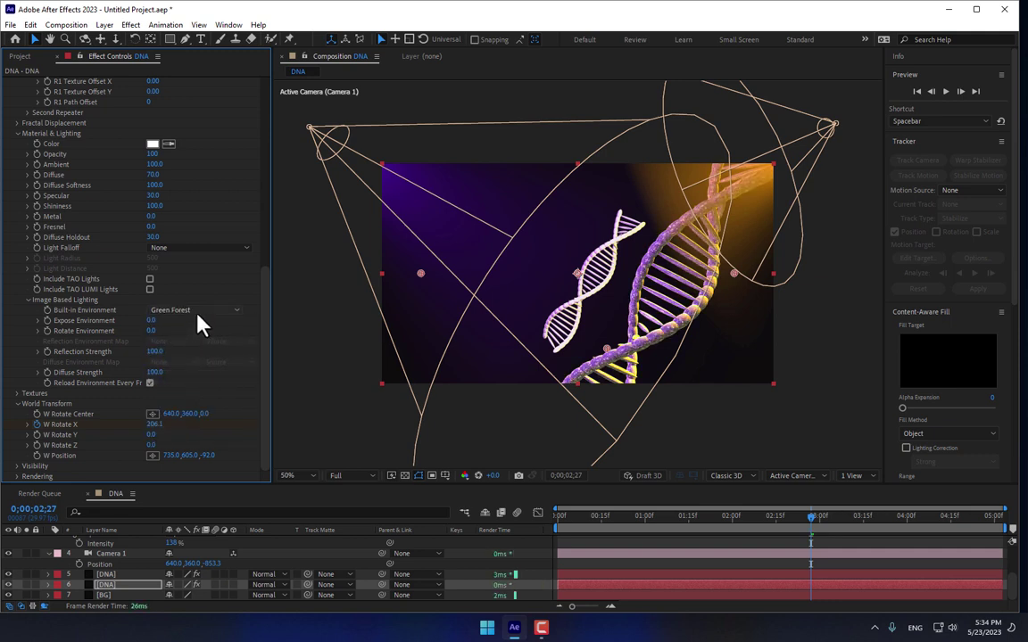
- Compare Graffiti Ruin, Bus Garage and Industrial Room environments, settling on Graffiti Ruin
click(202, 323)
click(219, 390)
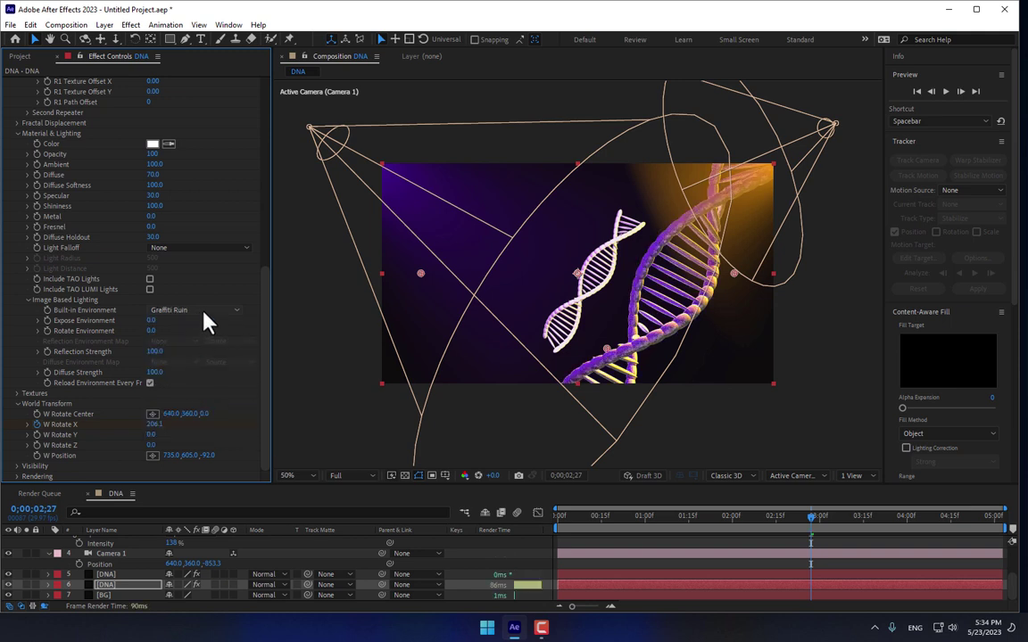
click(203, 315)
click(194, 401)
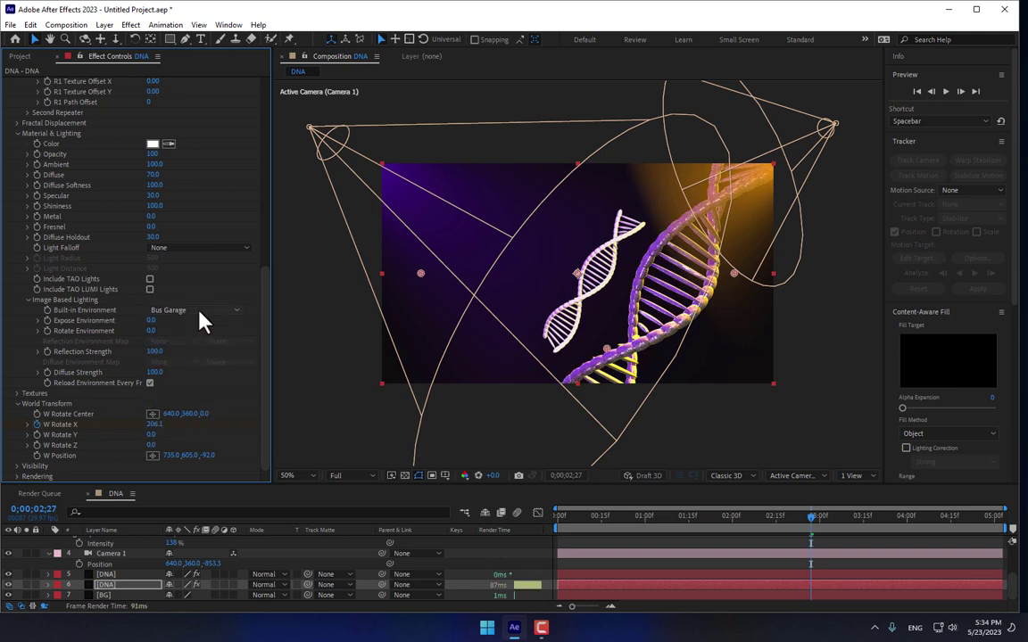
click(206, 317)
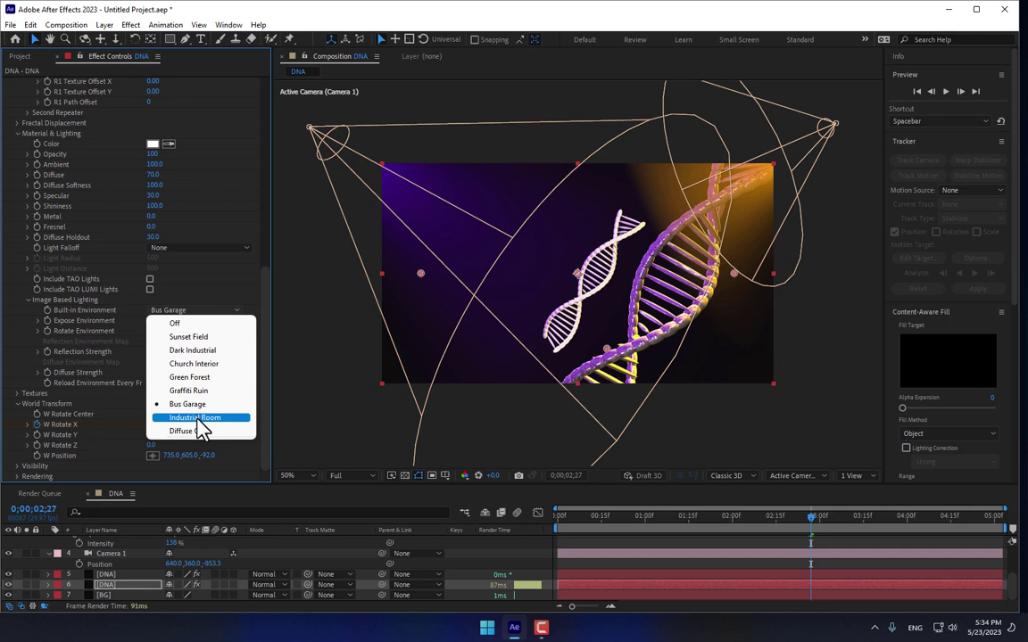
click(198, 415)
click(214, 317)
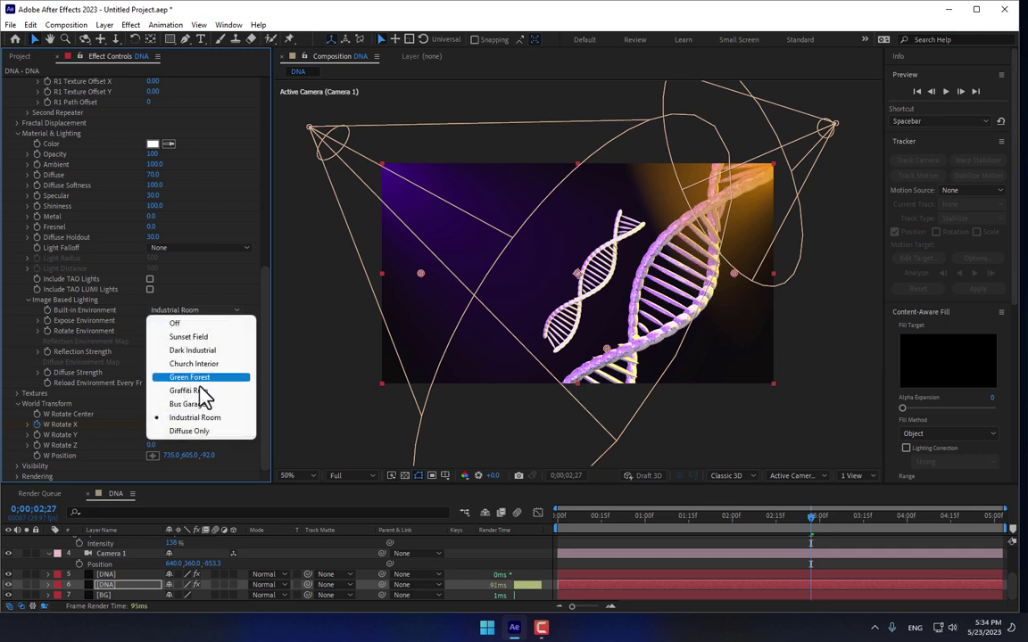
click(255, 378)
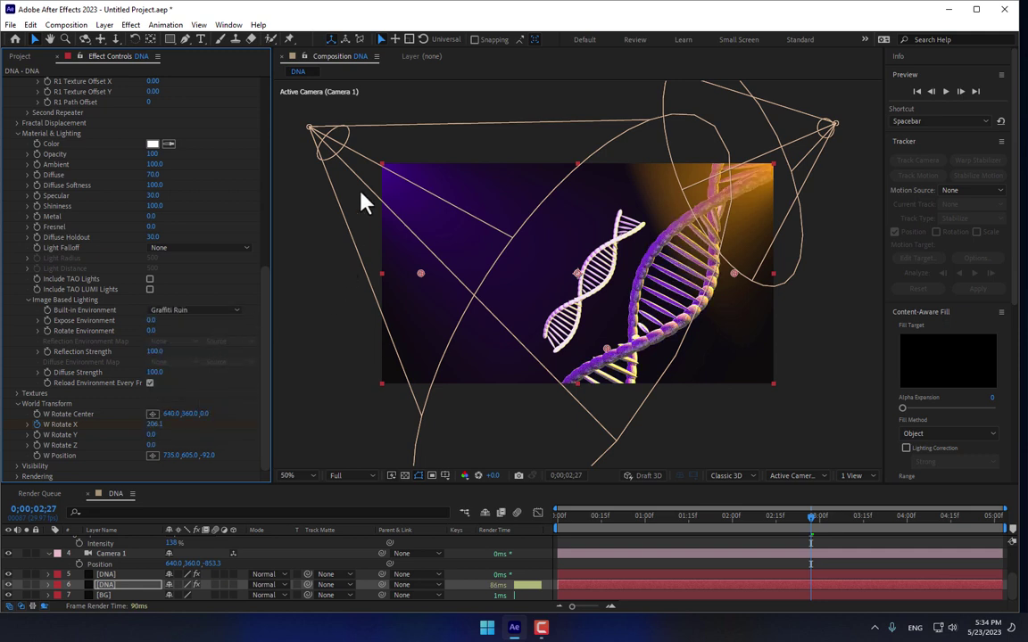
- Drag Spot Light 1 along its Z axis so its purple beam falls from the upper-left
click(315, 134)
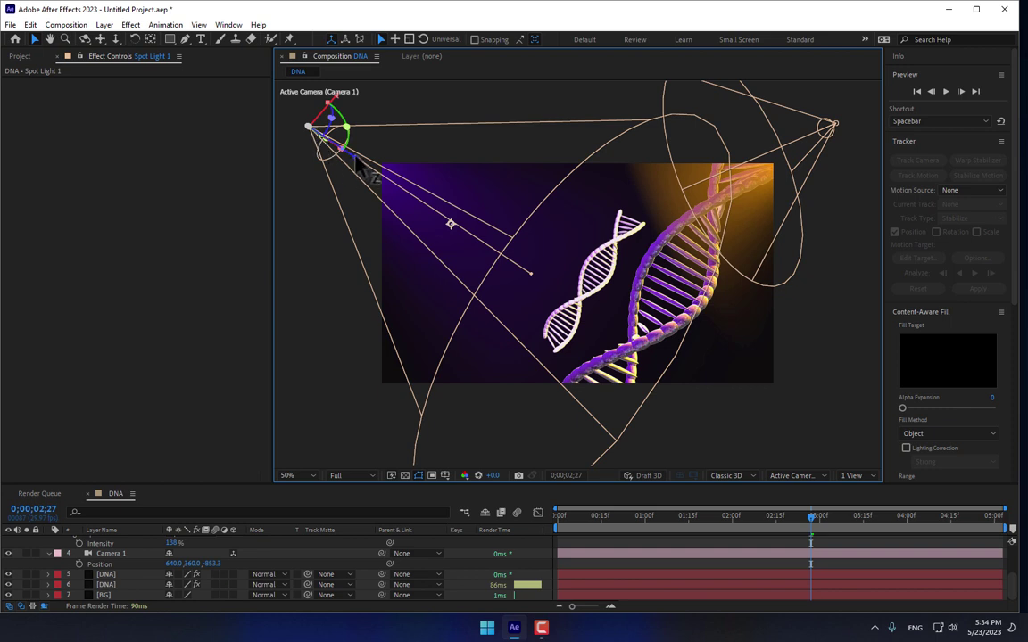
drag(356, 164, 282, 115)
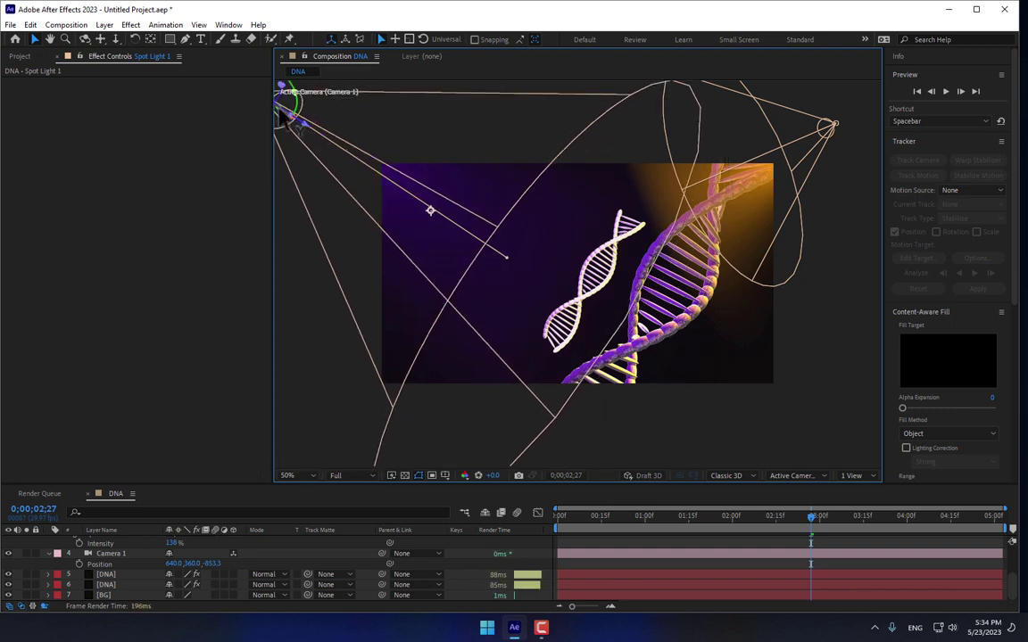
drag(282, 105, 276, 100)
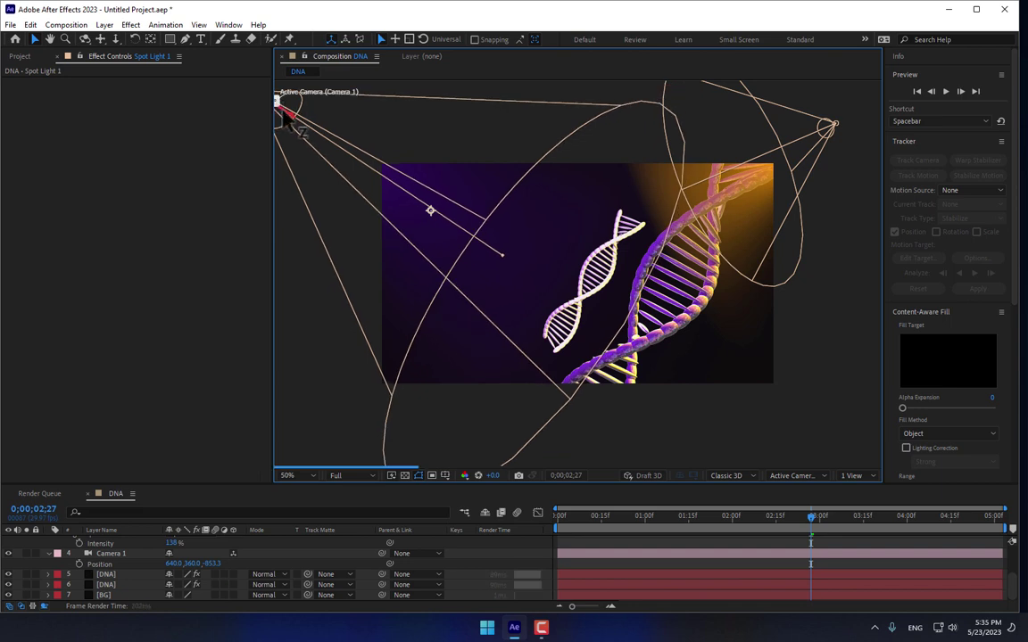
key(comma)
drag(442, 206, 496, 242)
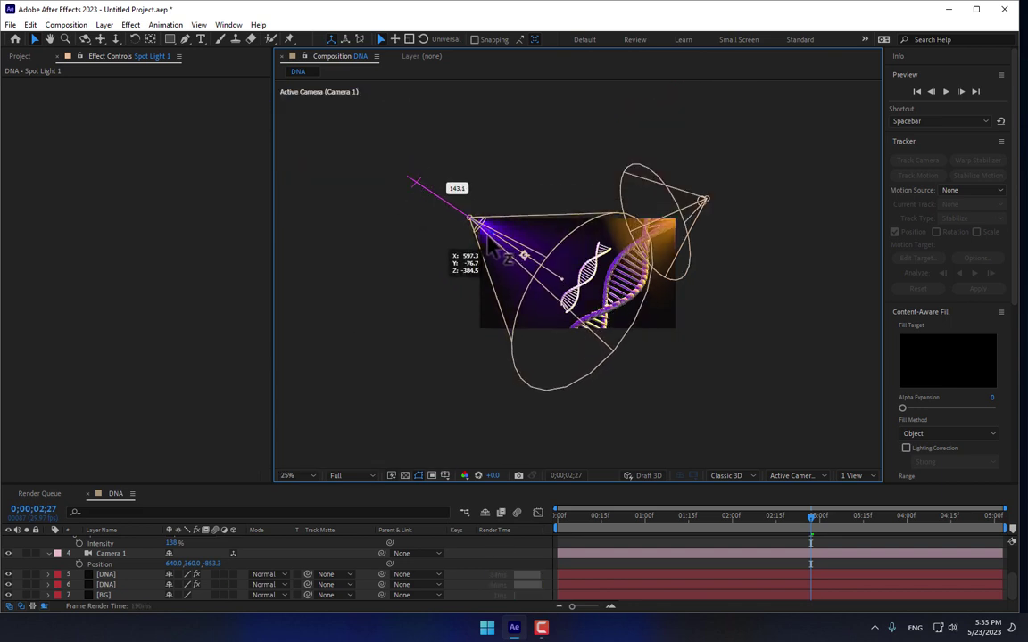
drag(496, 255, 486, 238)
key(period)
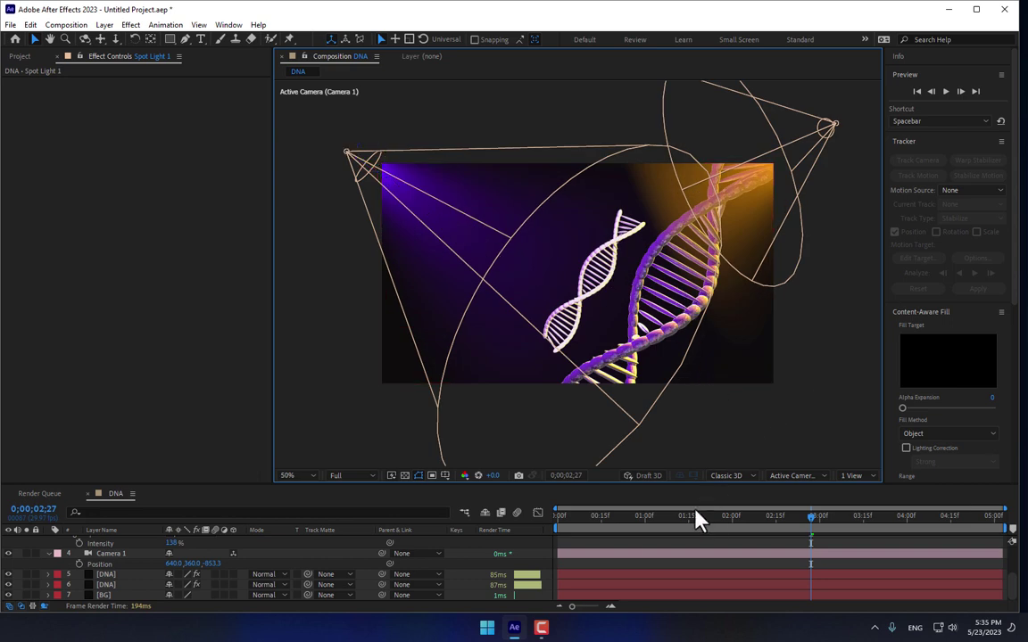
- Scrub the timeline, fit the composition to the viewer, and play the preview from frame zero
drag(609, 532, 855, 525)
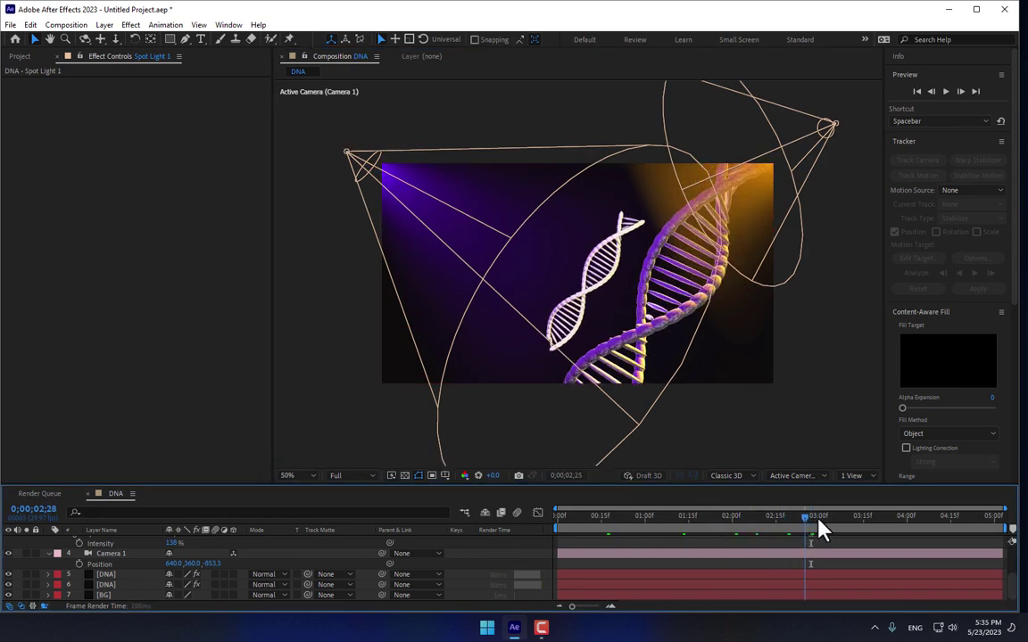
click(697, 517)
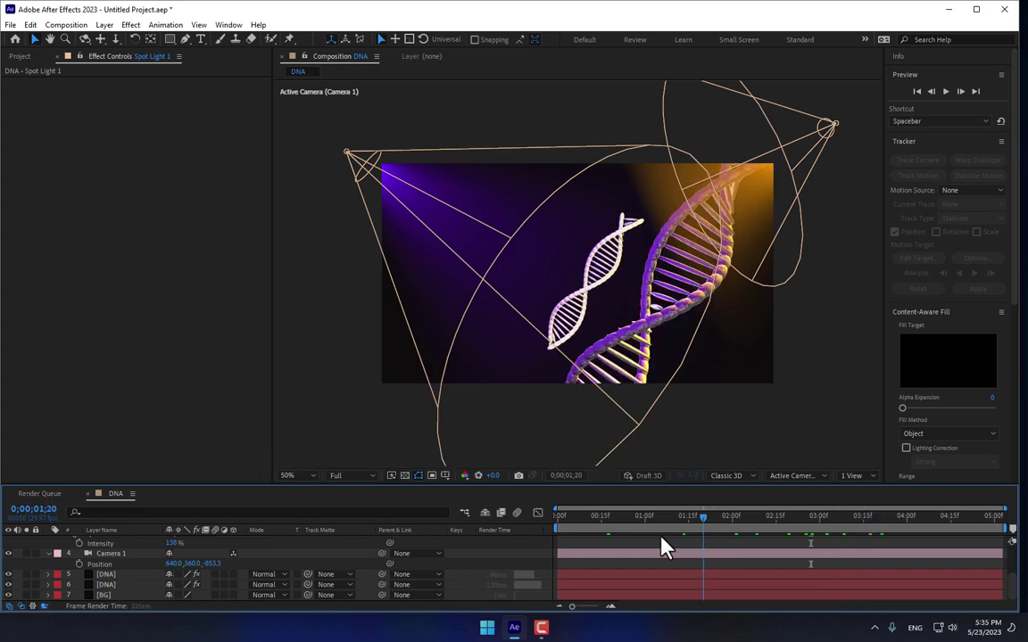
click(291, 475)
click(298, 259)
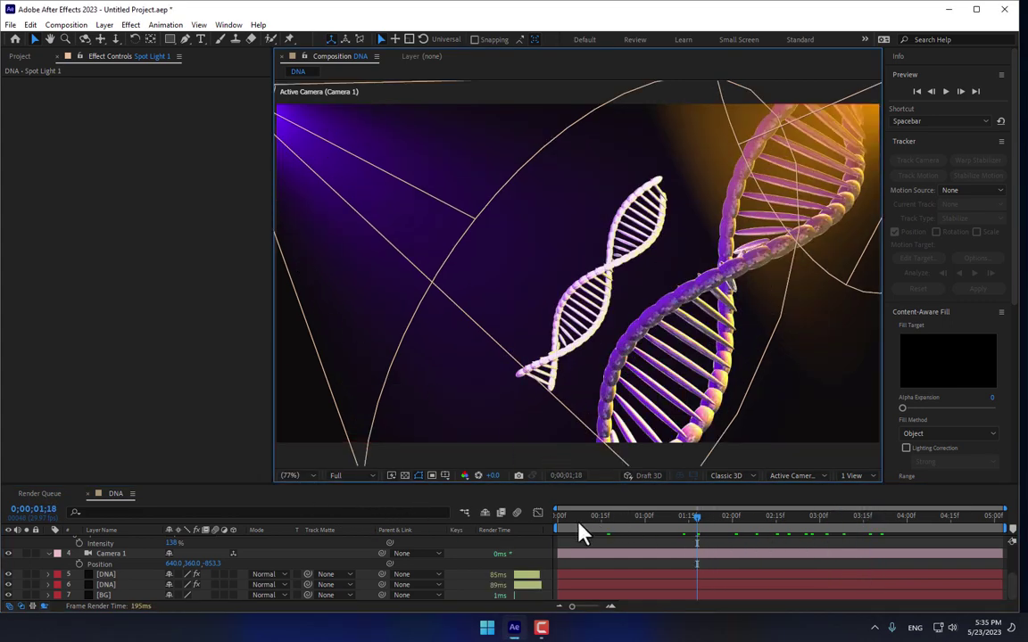
key(Home)
click(946, 92)
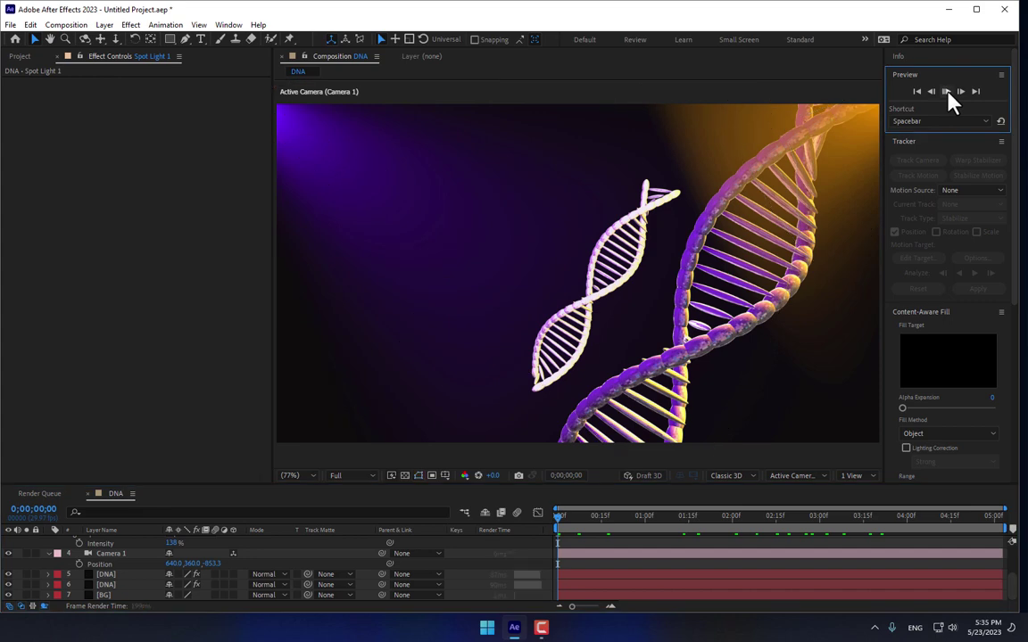